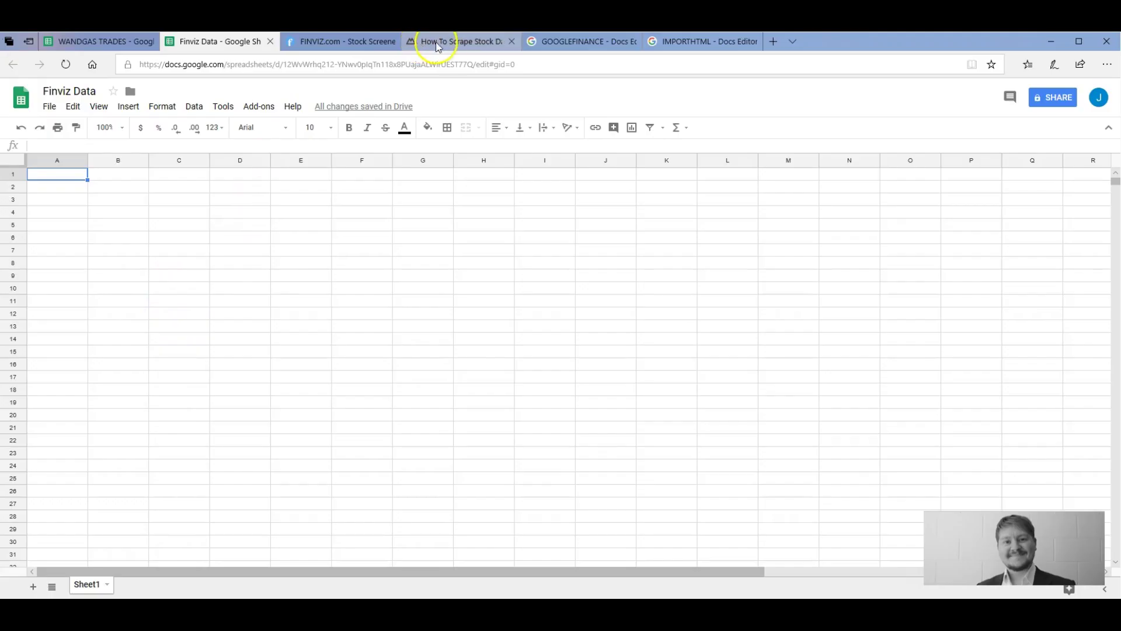
# Step: Open the 'How To Scrape Stock Data' article at Step Two's GOOGLEFINANCE example for Apple quotes
pyautogui.click(450, 41)
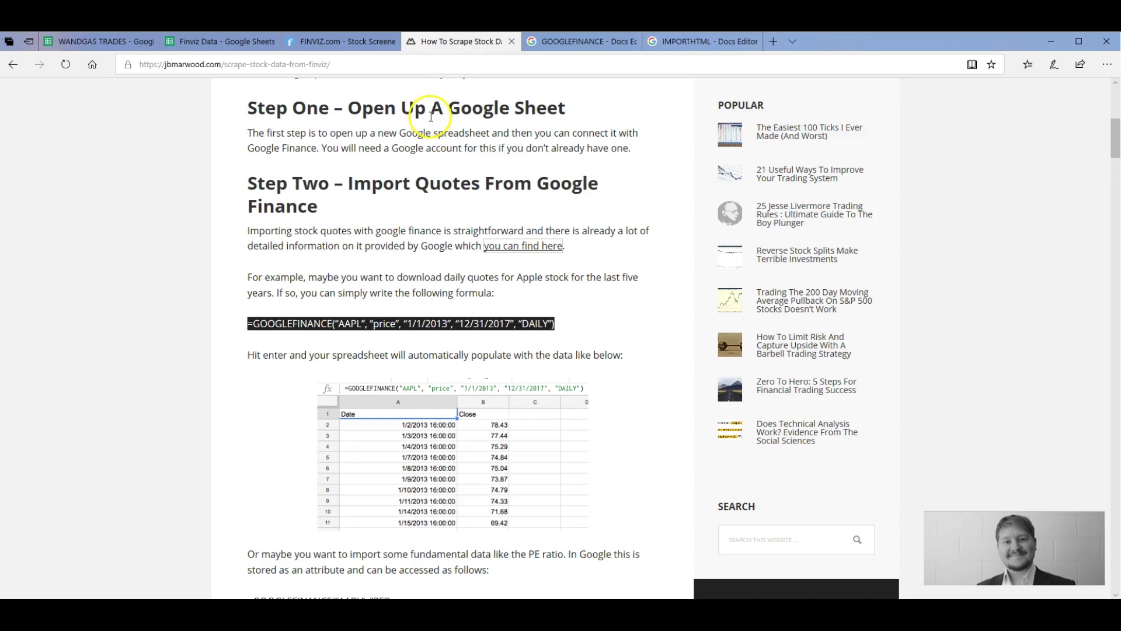
pyautogui.click(442, 269)
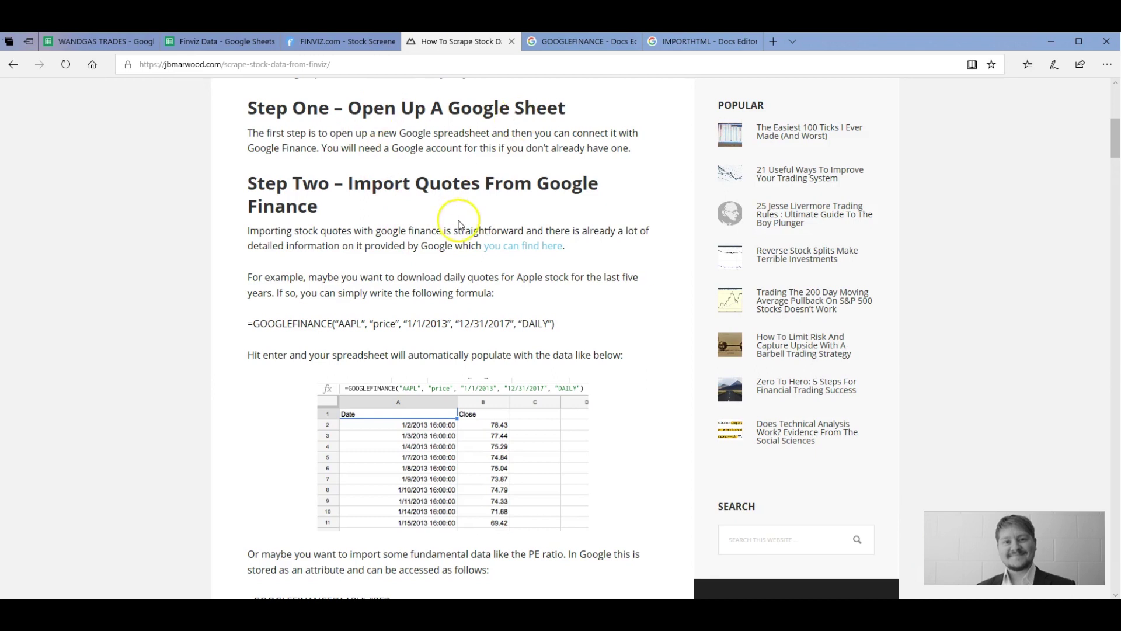
# Step: Return to the empty Finviz Data spreadsheet and select cell C3
pyautogui.click(240, 41)
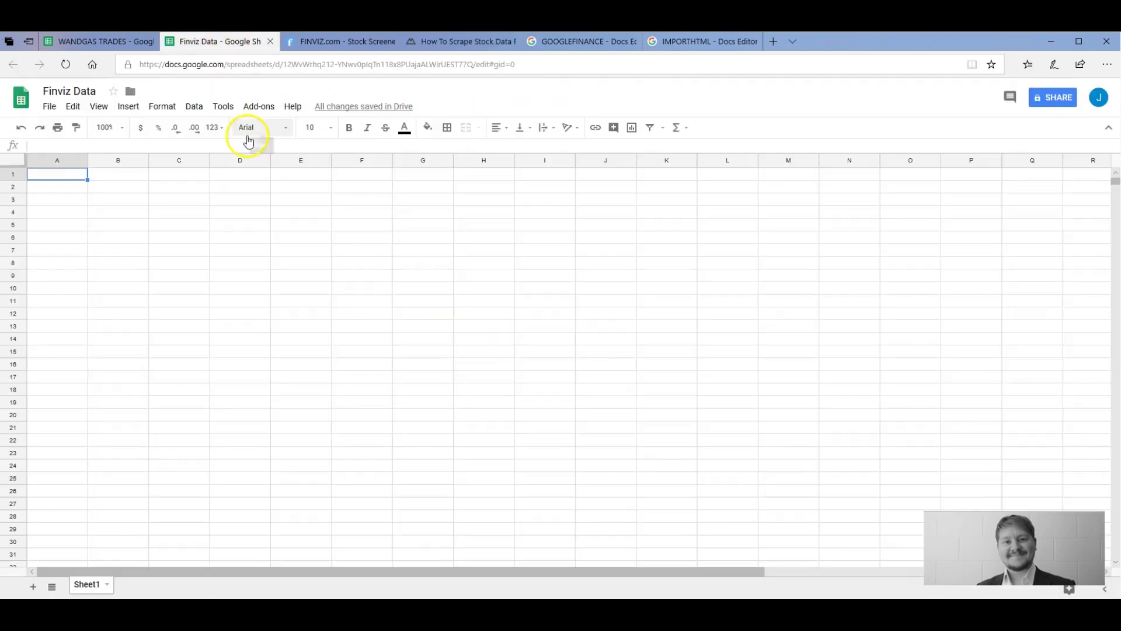
pyautogui.click(298, 214)
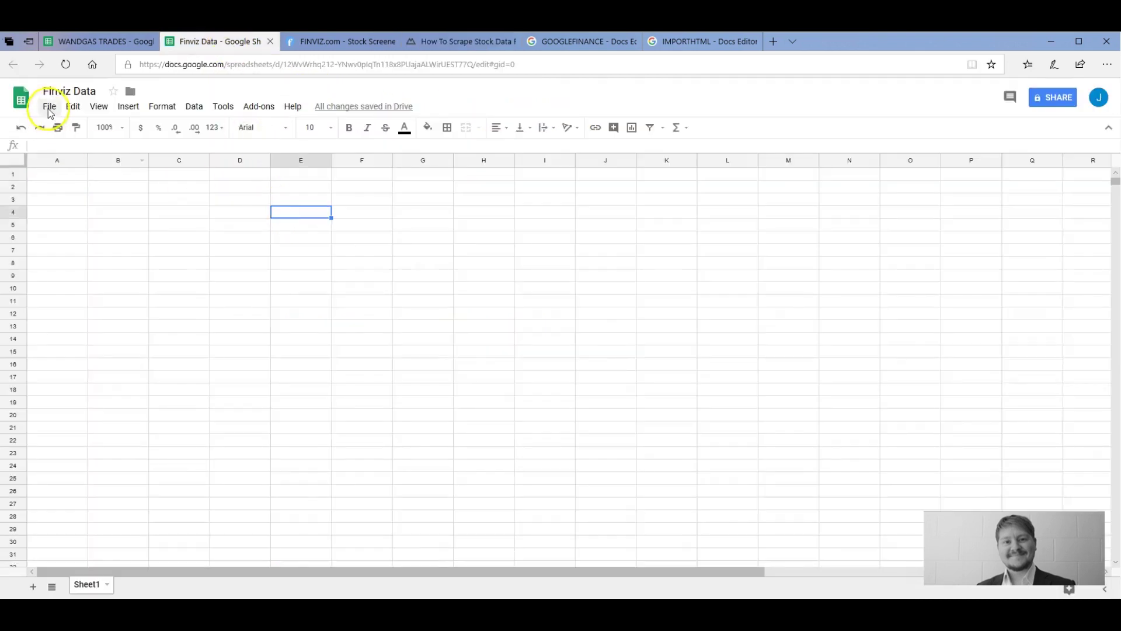
pyautogui.click(189, 190)
pyautogui.click(191, 201)
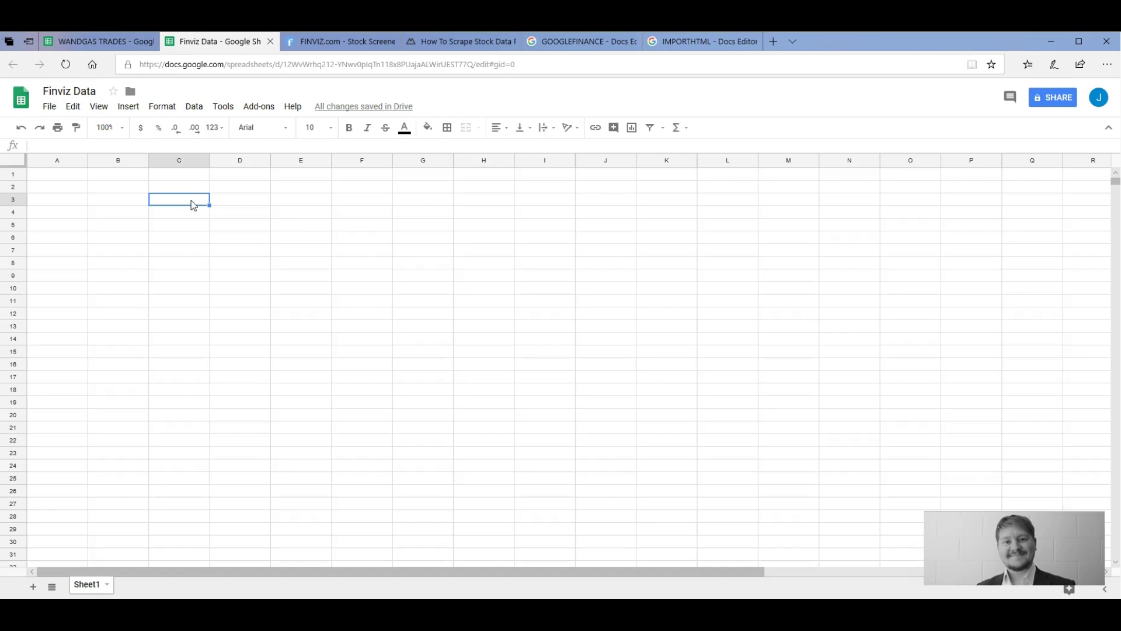
# Step: Select the first GOOGLEFINANCE sample formula on the help page, then go back to the spreadsheet
pyautogui.click(576, 44)
pyautogui.click(237, 240)
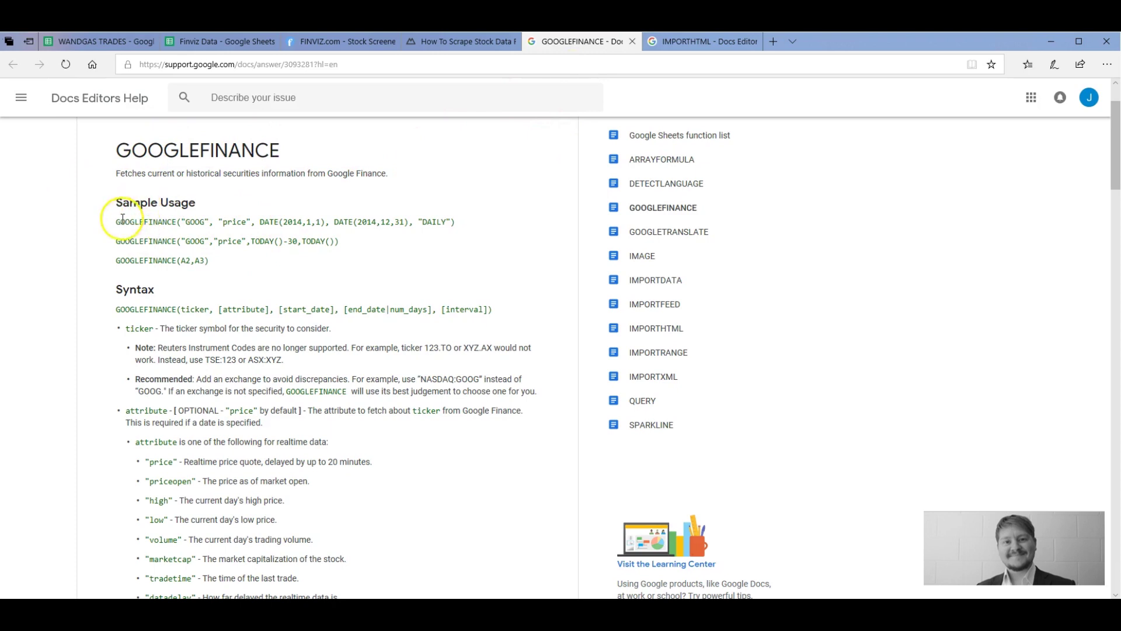
pyautogui.moveTo(117, 221); pyautogui.dragTo(455, 222)
pyautogui.hotkey('ctrl', 'c')
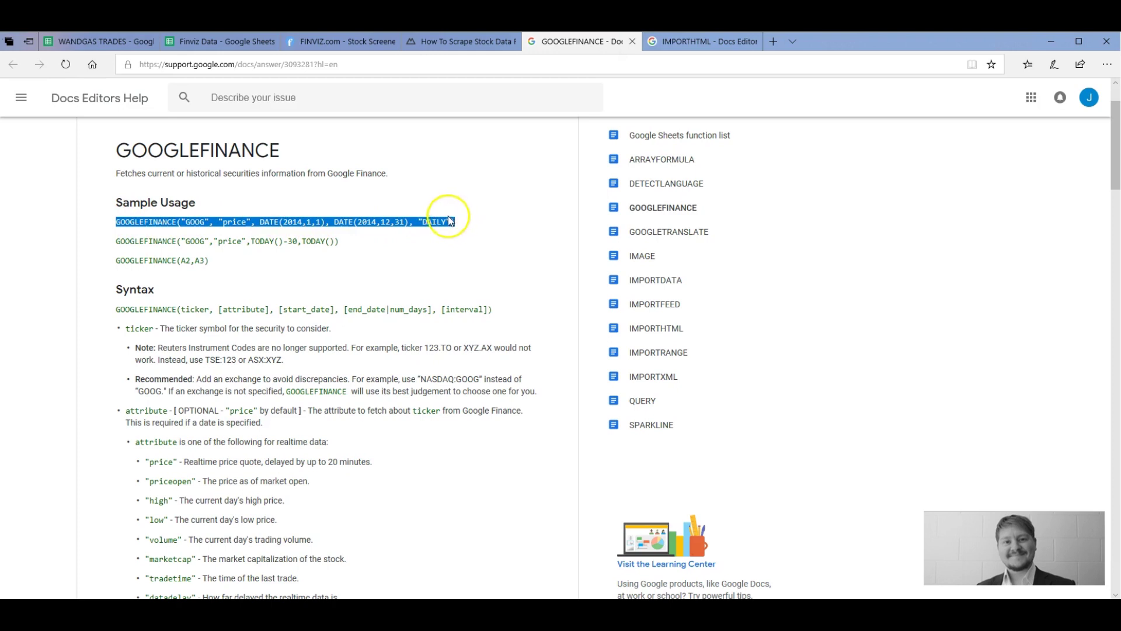
pyautogui.click(224, 41)
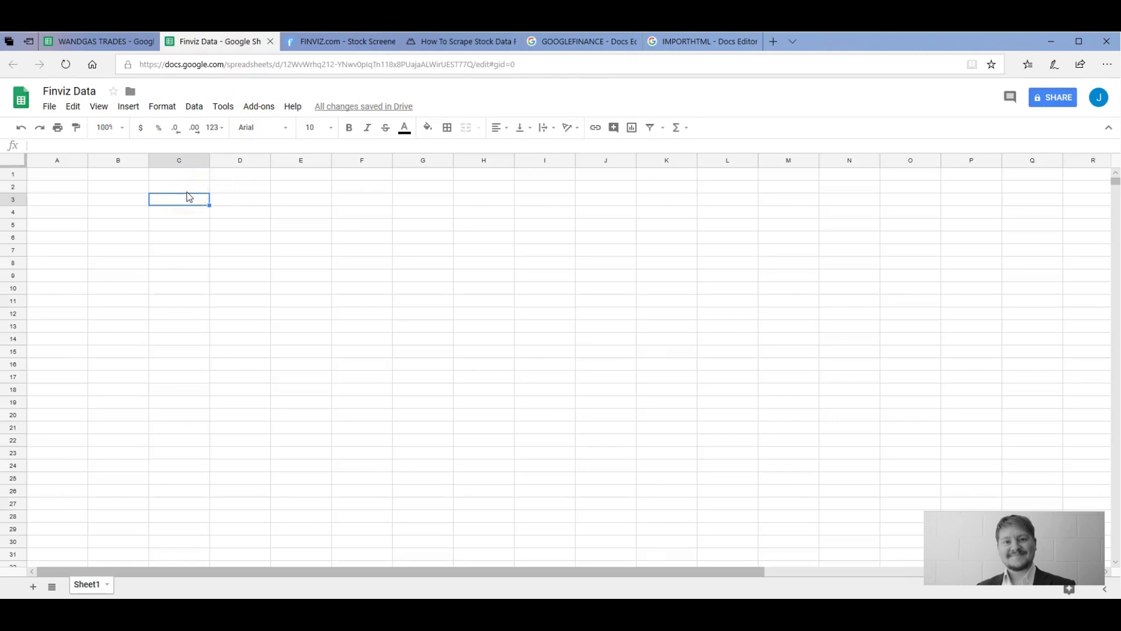
# Step: Paste the GOOGLEFINANCE sample into C3, prefixed with '=', to return GOOG's 2014 Date and Close prices
pyautogui.hotkey('ctrl', 'v')
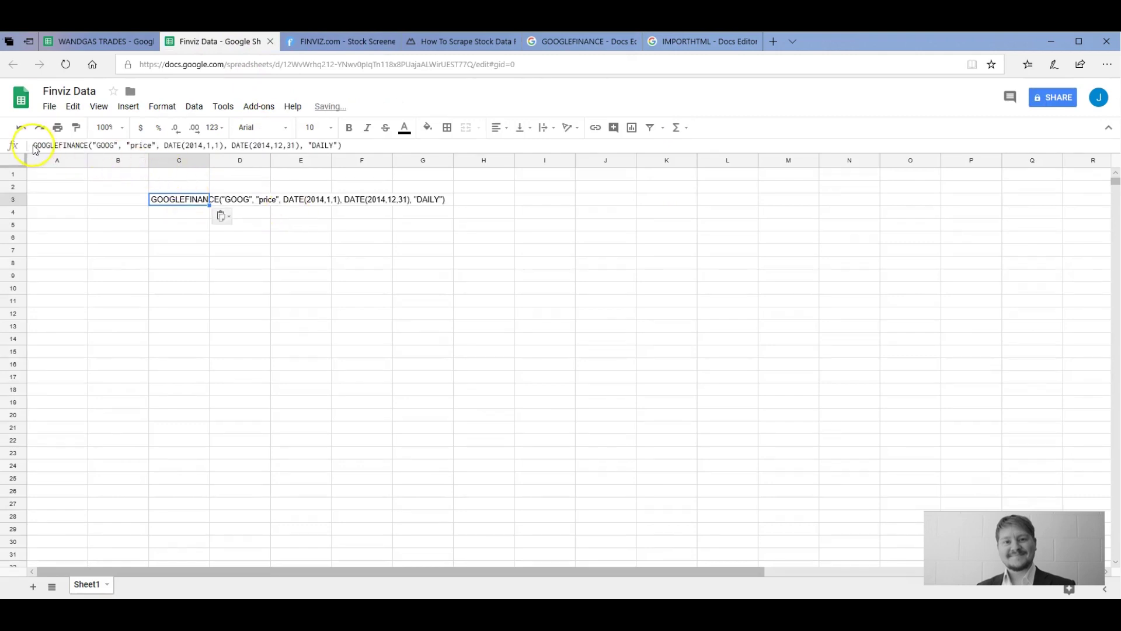
pyautogui.click(33, 149)
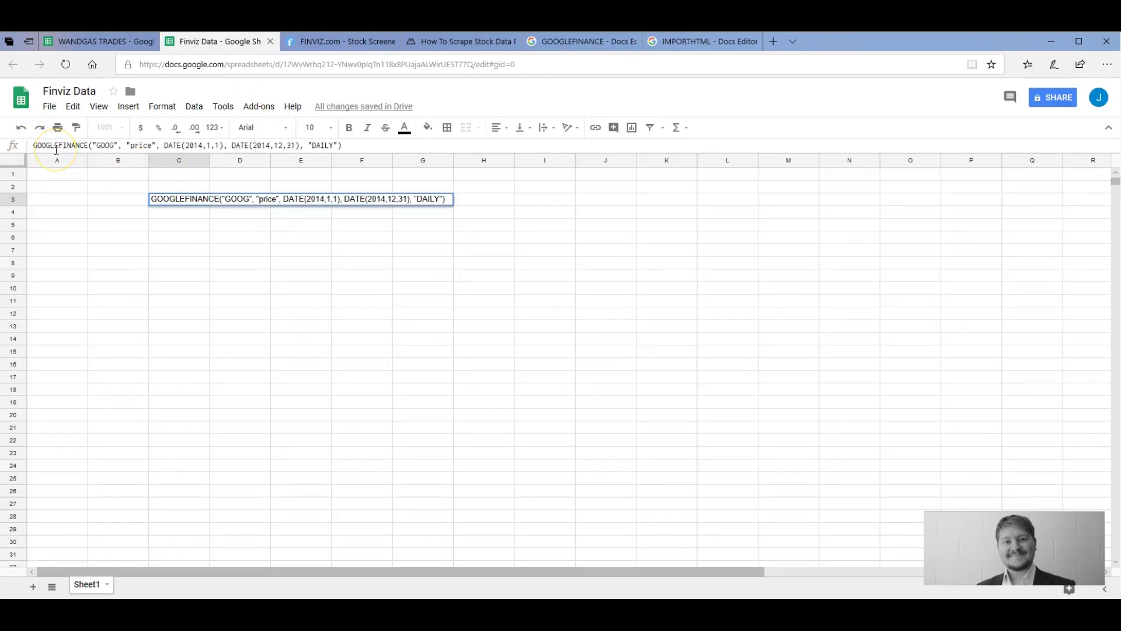
pyautogui.write('=')
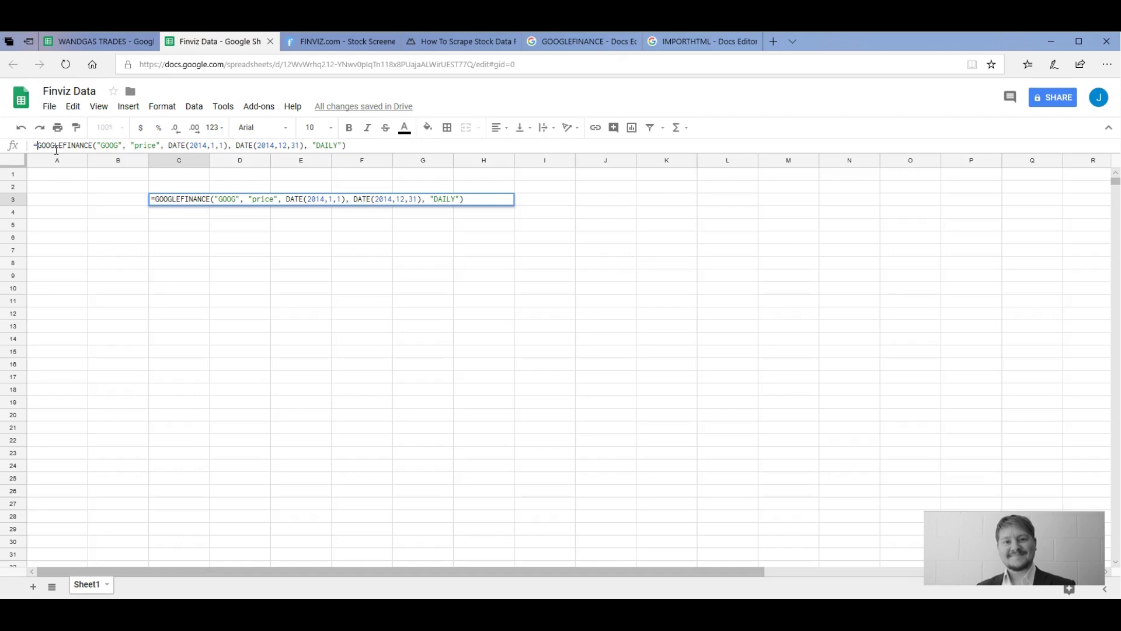
pyautogui.press('Return')
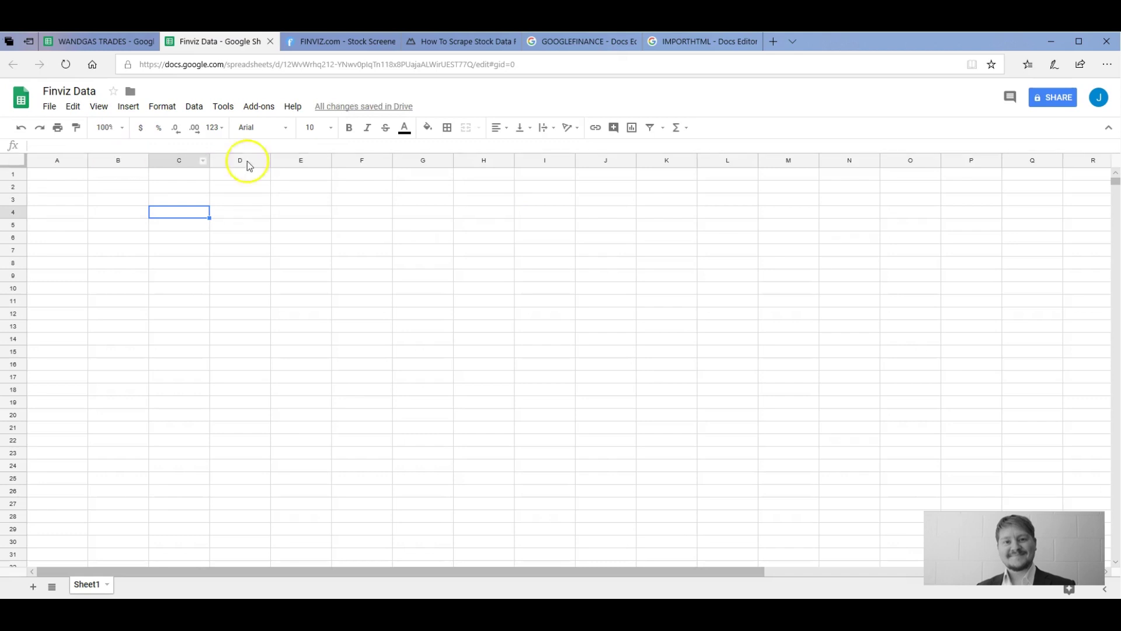
# Step: Widen columns C and D to fit the imported dates and prices
pyautogui.click(506, 214)
pyautogui.click(488, 257)
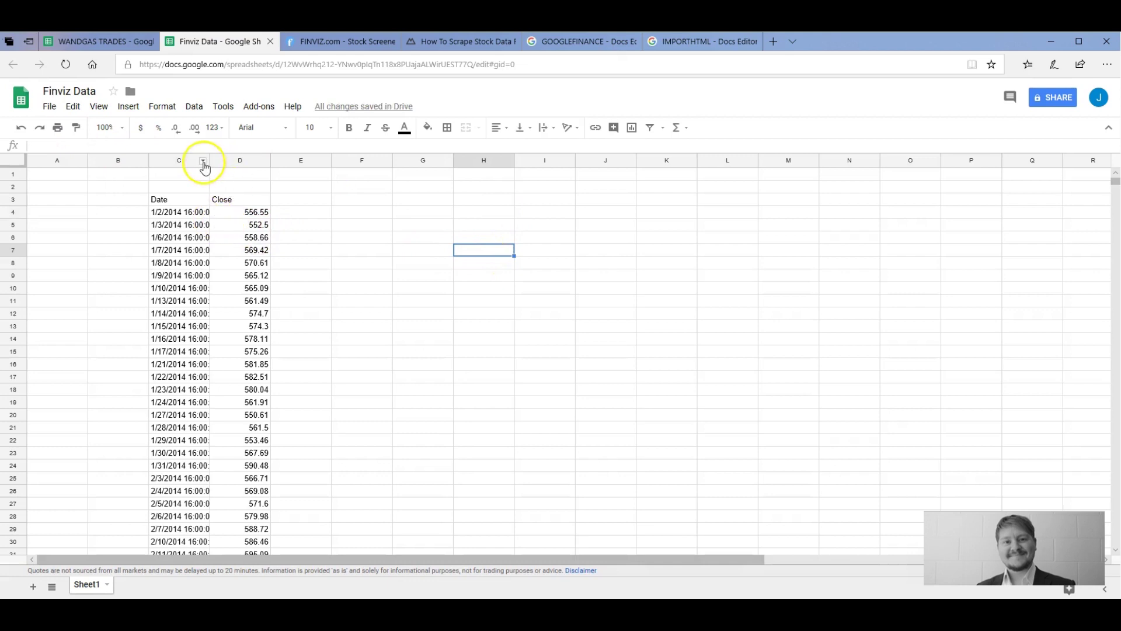
pyautogui.moveTo(180, 160); pyautogui.dragTo(345, 154)
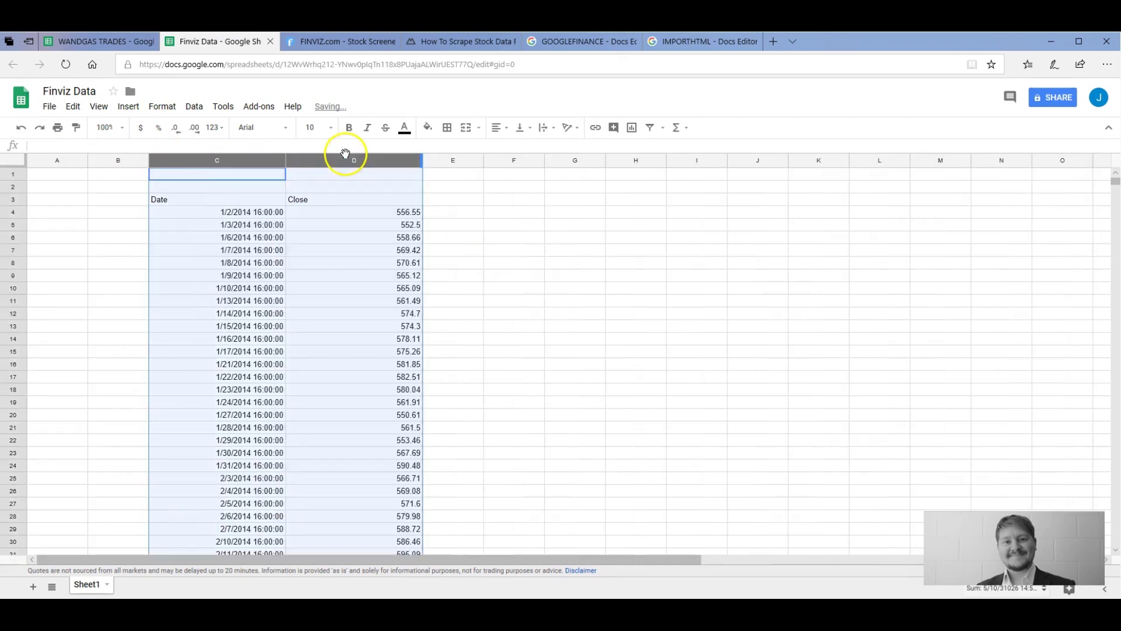
# Step: Replace the quoted GOOG ticker in C3's formula with a reference to cell A2
pyautogui.click(439, 199)
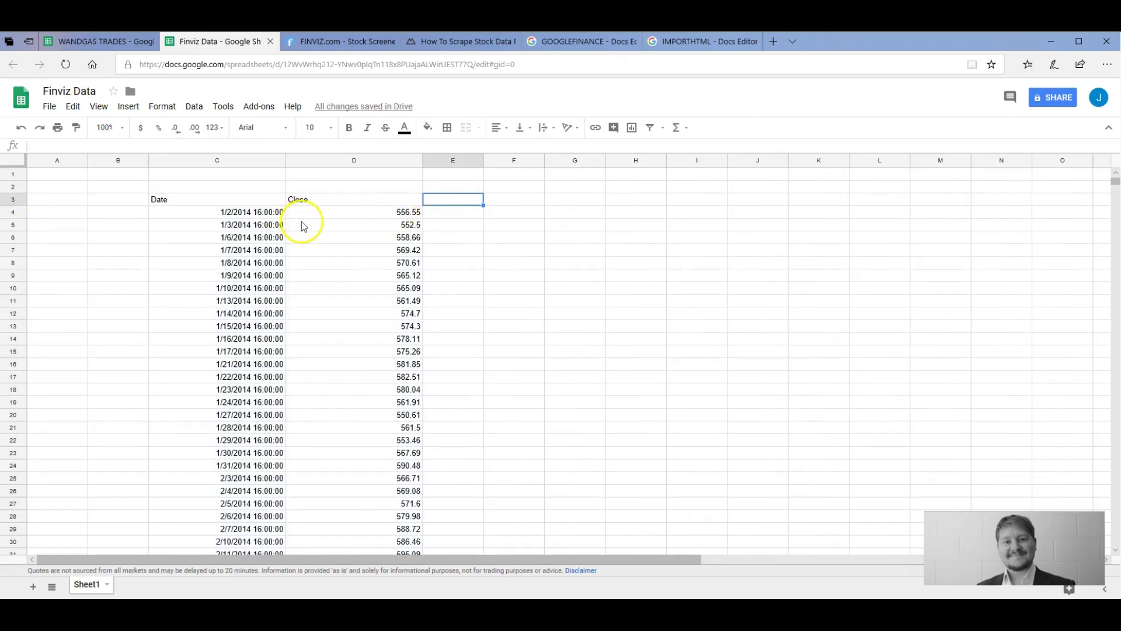
pyautogui.click(266, 215)
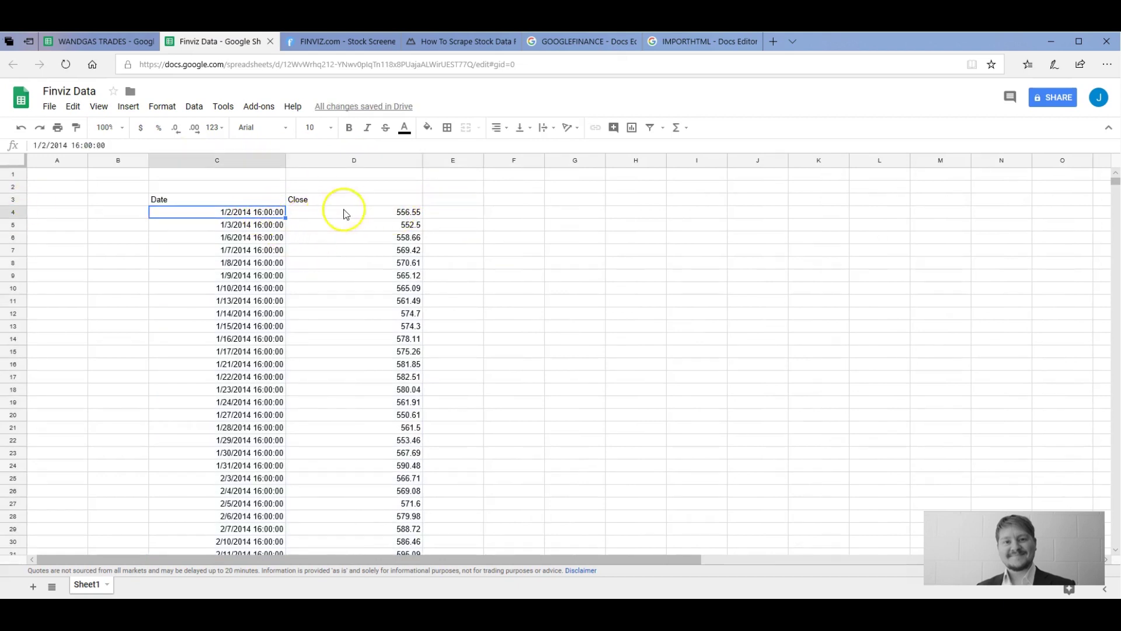
pyautogui.click(354, 213)
pyautogui.click(260, 213)
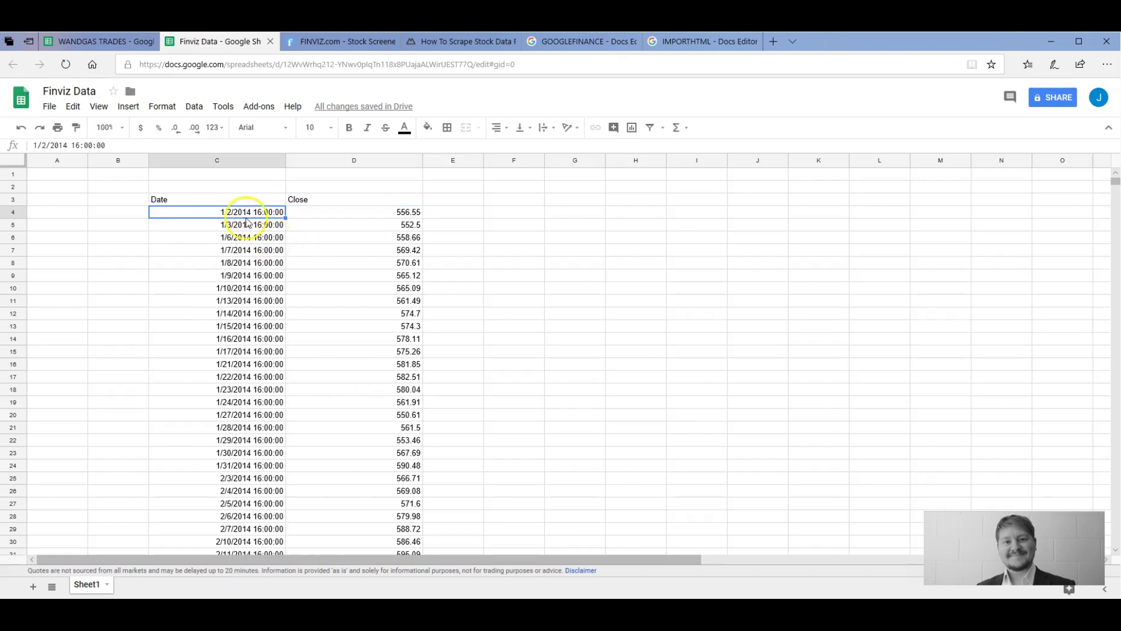
pyautogui.click(220, 197)
pyautogui.click(325, 213)
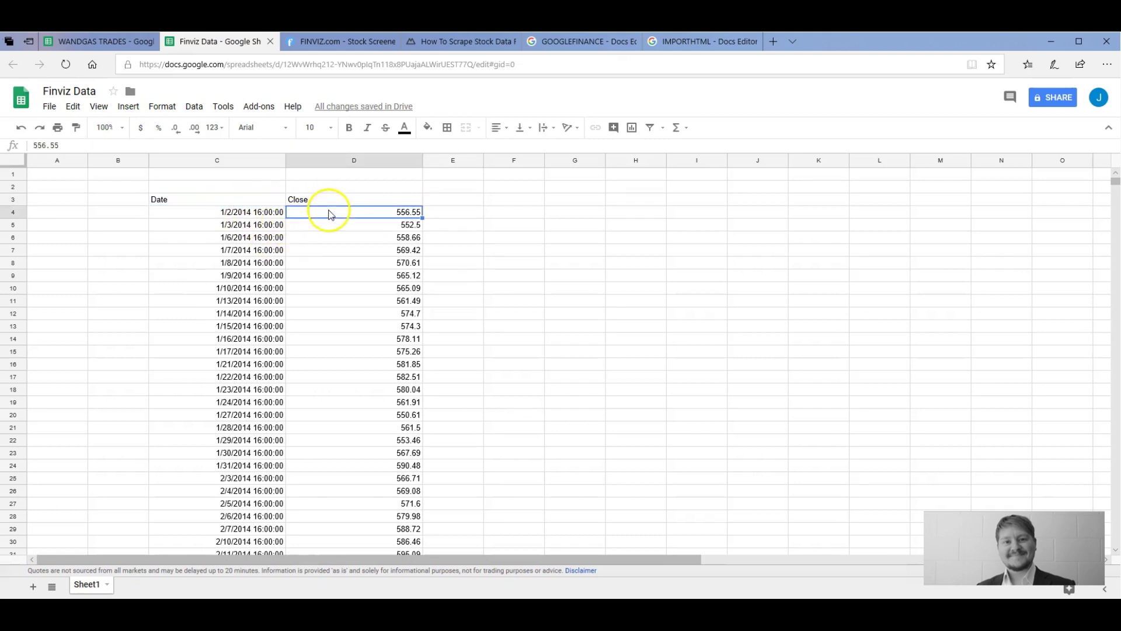
pyautogui.click(259, 204)
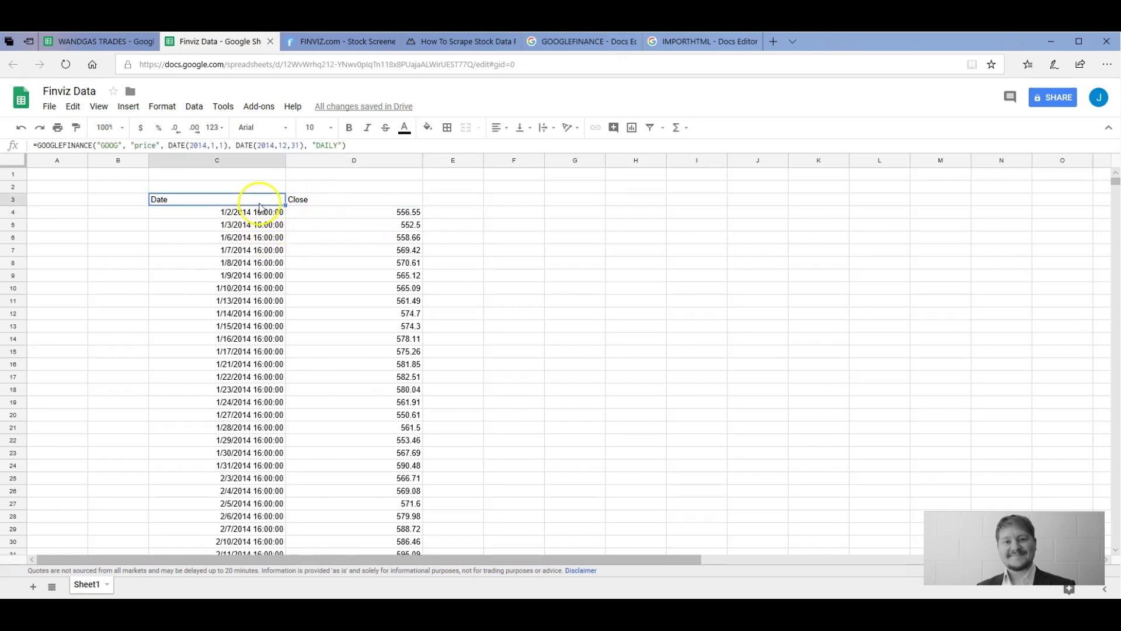
pyautogui.click(118, 147)
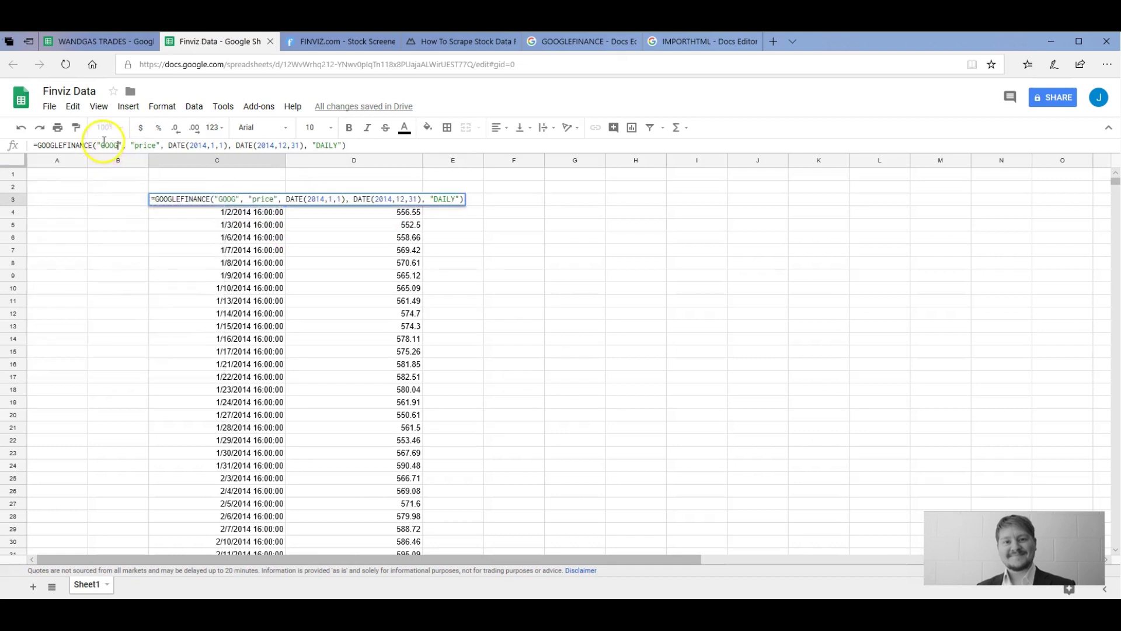
pyautogui.doubleClick(114, 146)
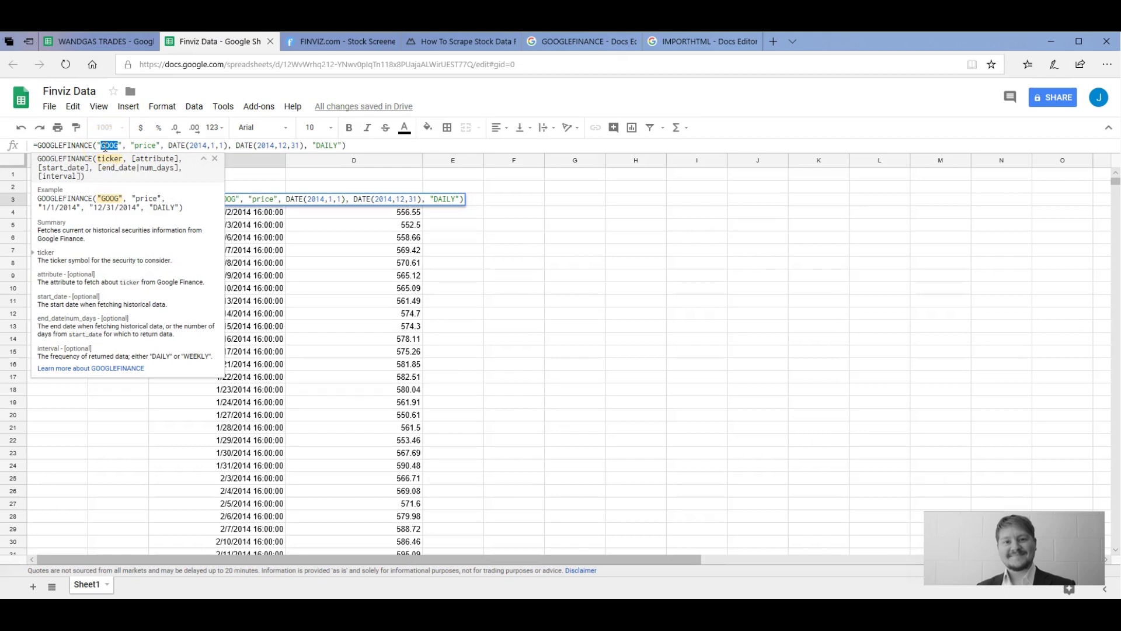
pyautogui.press('Right')
pyautogui.press('BackSpace')
pyautogui.press('BackSpace')
pyautogui.press('BackSpace')
pyautogui.press('BackSpace')
pyautogui.press('BackSpace')
pyautogui.press('BackSpace')
pyautogui.write('A4')
pyautogui.press('Return')
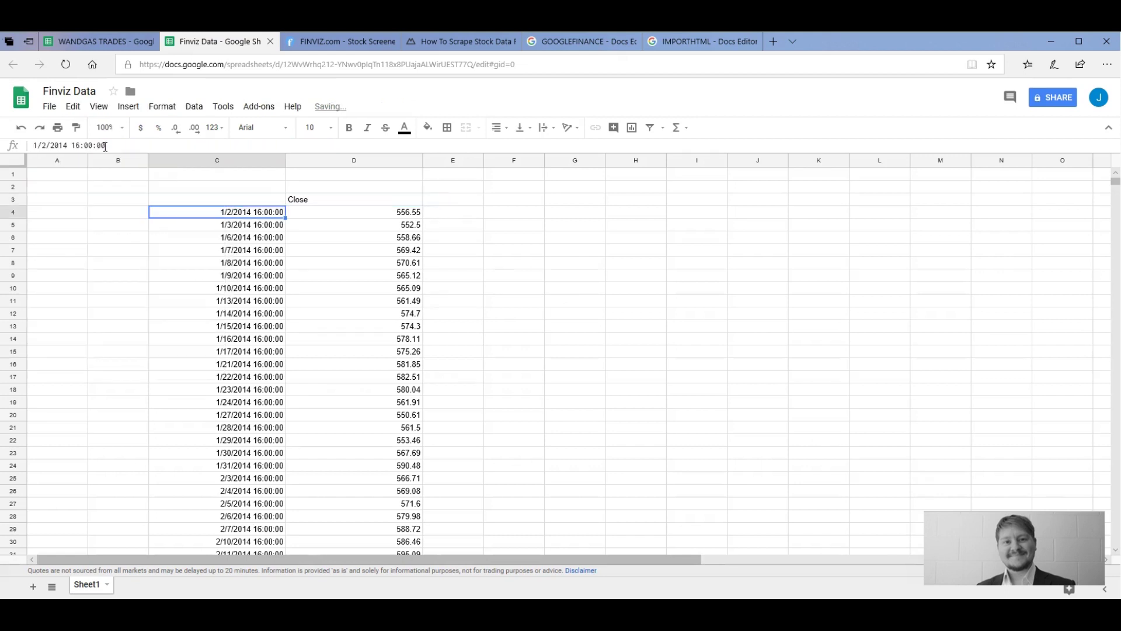
# Step: Enter AAPL in A2 so the data refreshes to Apple's 2014 daily prices
pyautogui.click(66, 187)
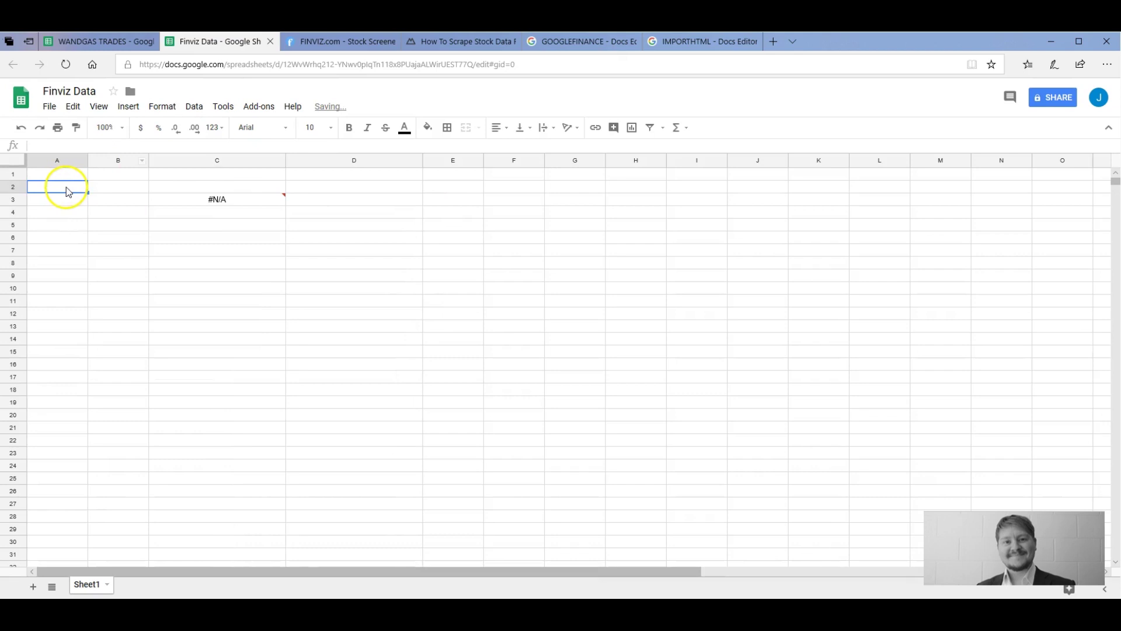
pyautogui.write('AAPL')
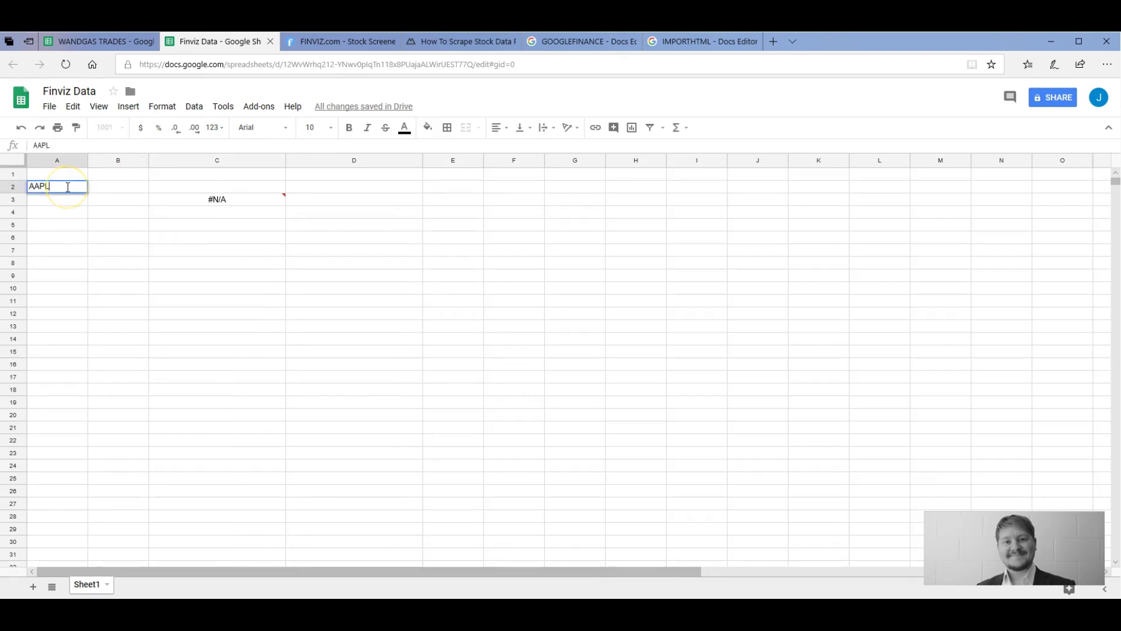
pyautogui.press('Return')
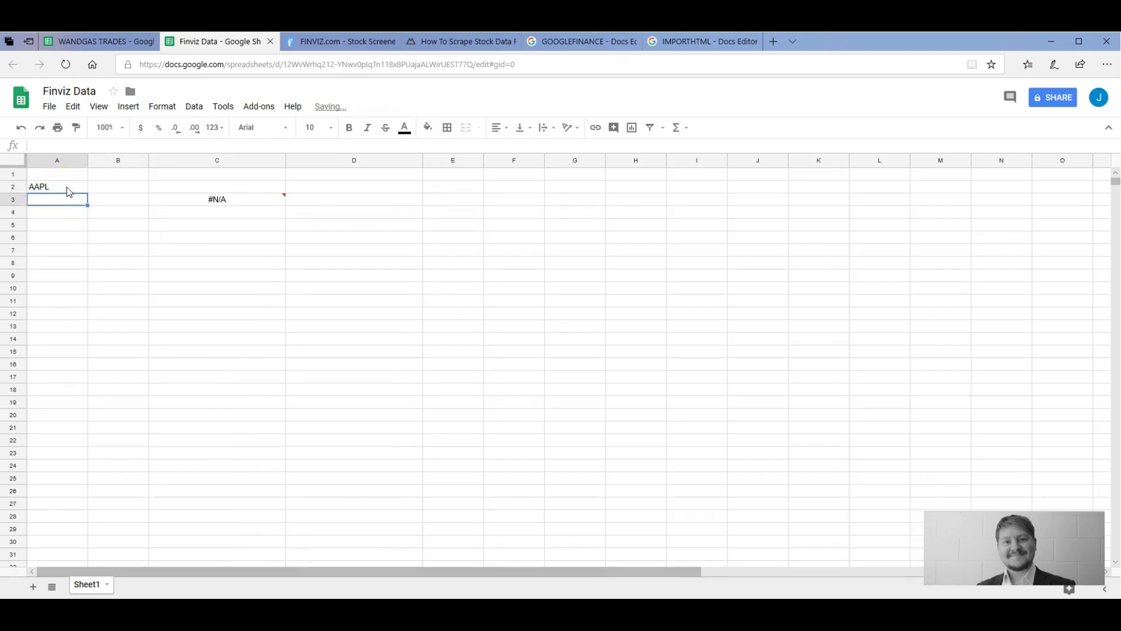
pyautogui.click(64, 227)
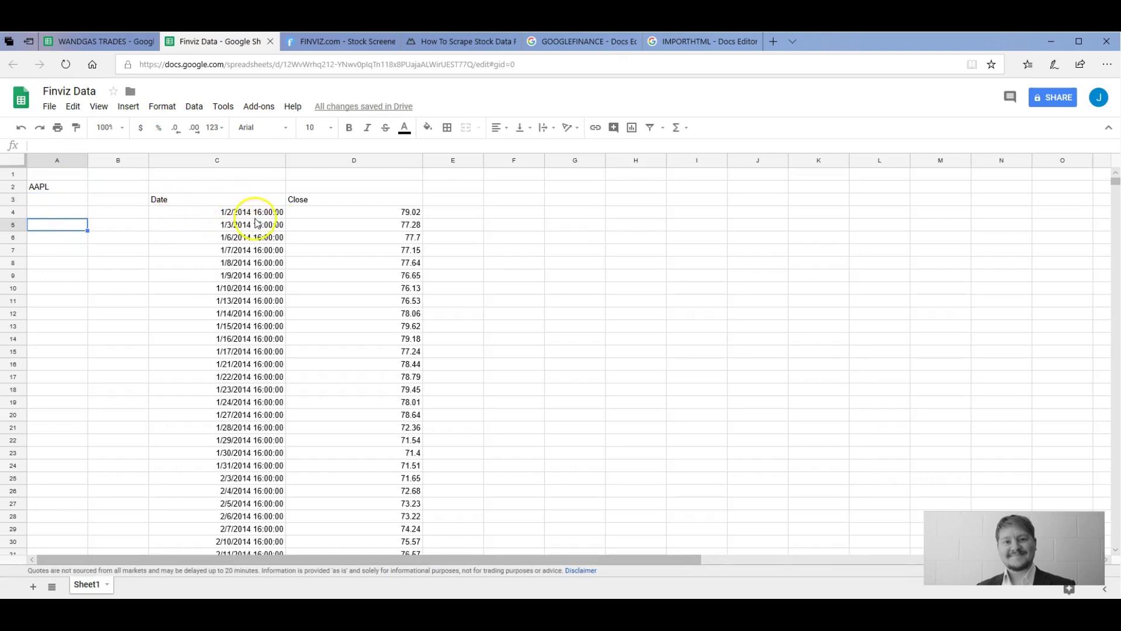
# Step: Add the header 'Open' in cell F3
pyautogui.click(353, 200)
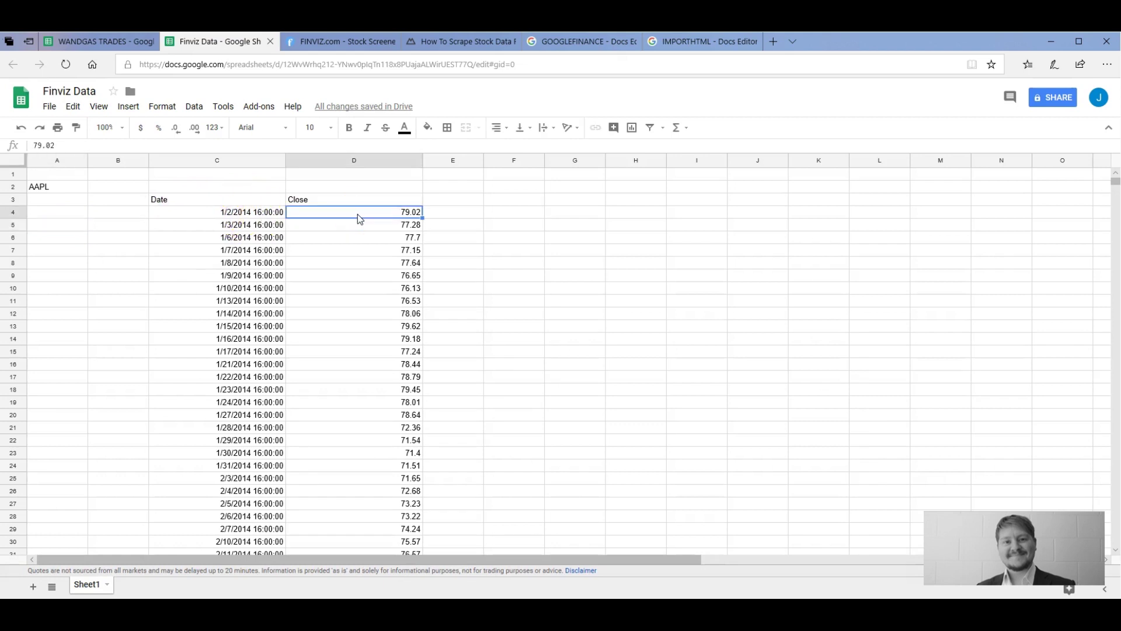
pyautogui.click(243, 202)
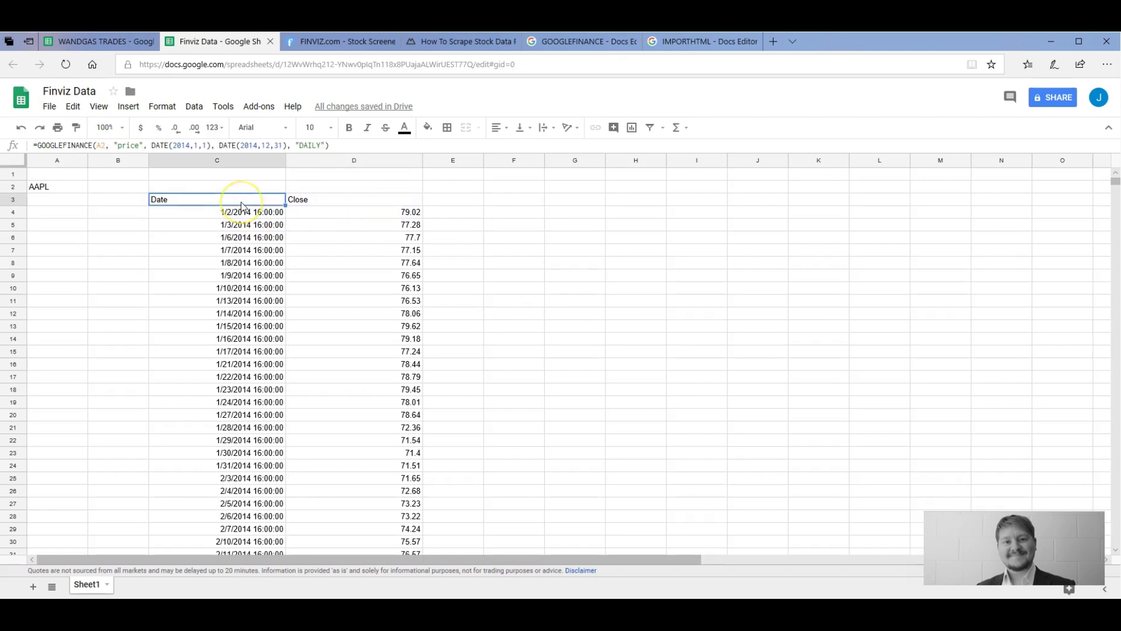
pyautogui.click(515, 208)
pyautogui.write('Open')
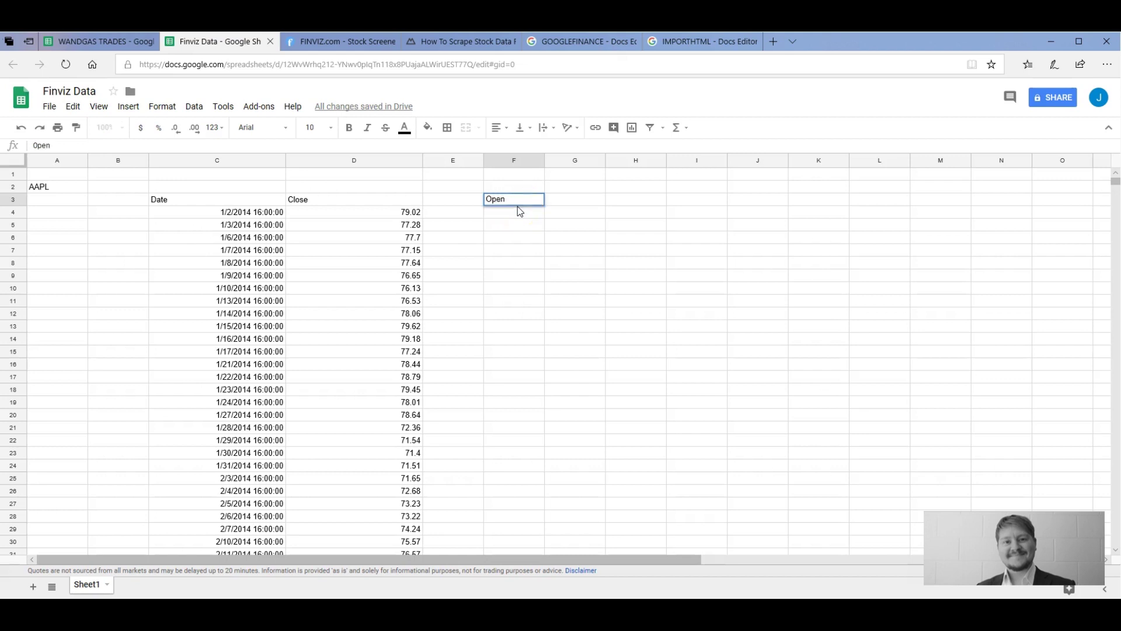
pyautogui.press('Return')
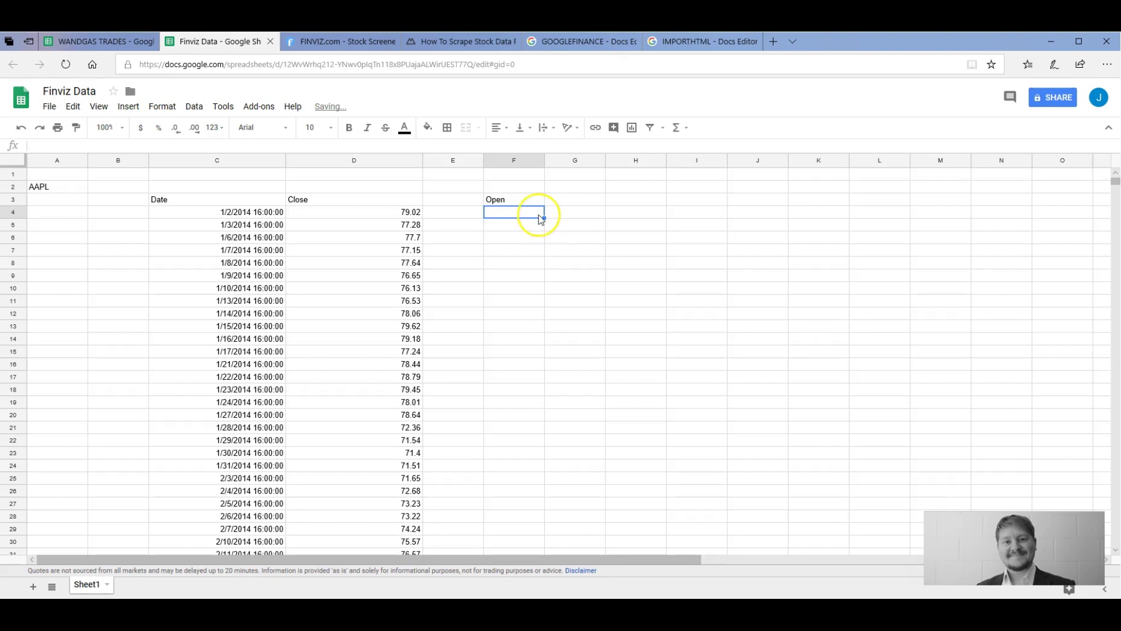
# Step: On the help page, select the sample formula GOOGLEFINANCE("GOOG","price",TODAY()-30,TODAY())
pyautogui.click(568, 42)
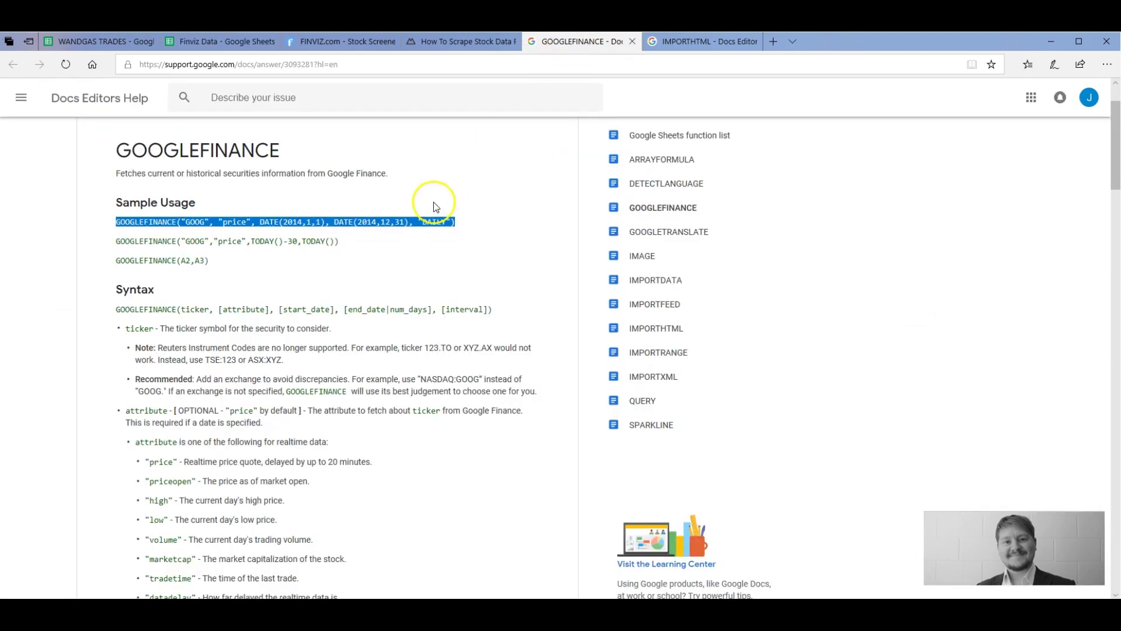
pyautogui.click(249, 250)
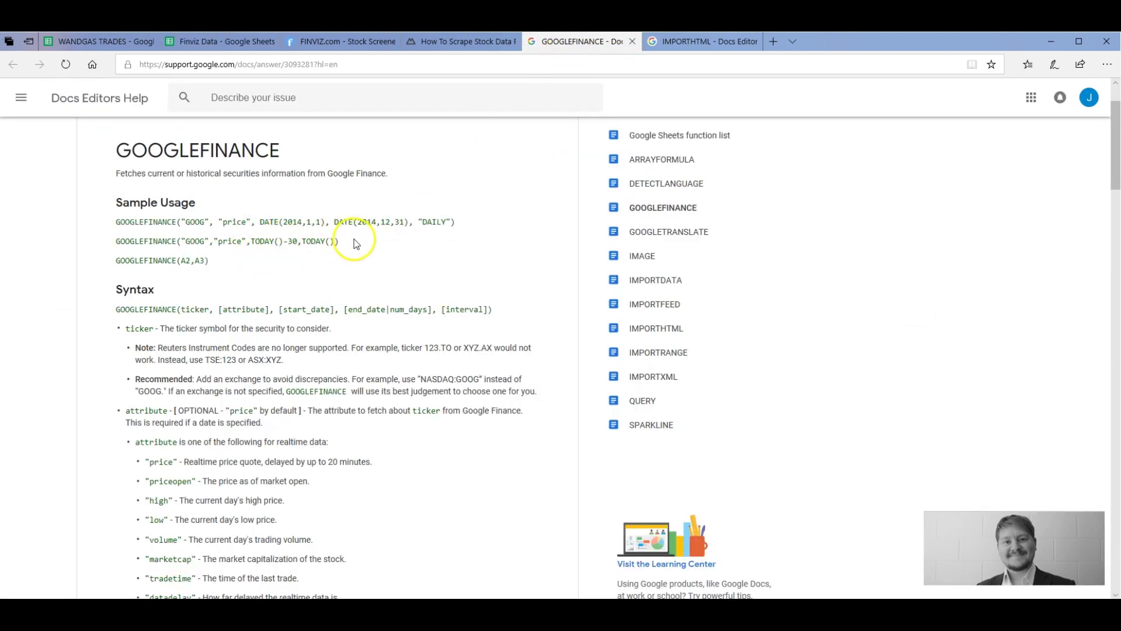
pyautogui.moveTo(356, 244); pyautogui.dragTo(120, 243)
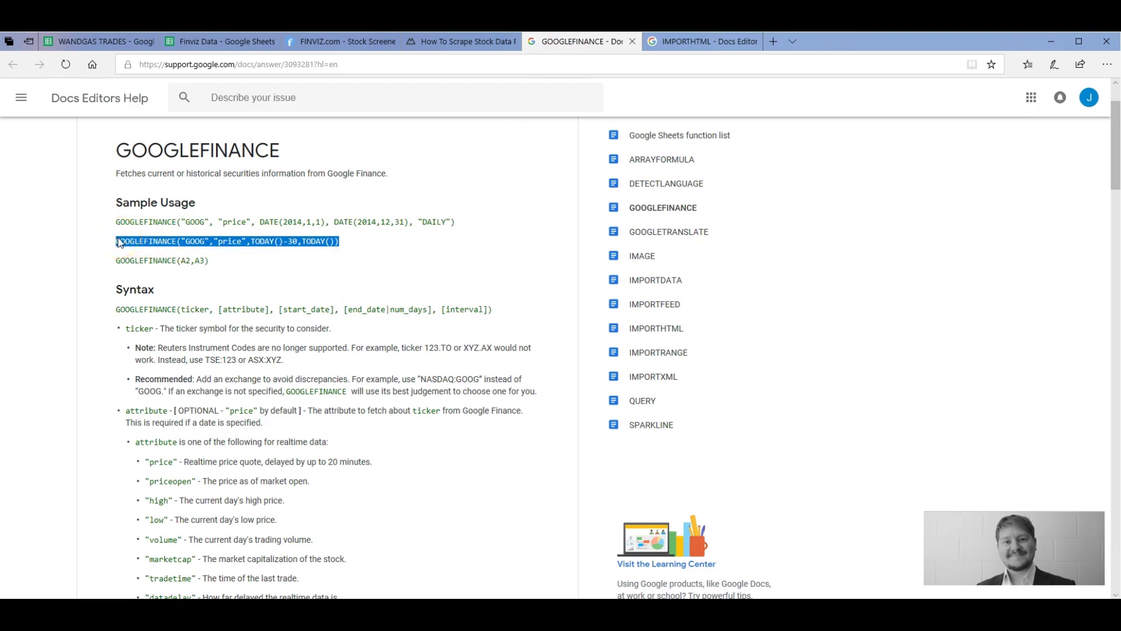
# Step: Paste the sample into F4 and edit it to =GOOGLEFINANCE("GE","HIGH"), returning 12.99
pyautogui.click(211, 42)
pyautogui.write('GOOGLEFINANCE("GOOG","price",TODAY()-30,TODAY())')
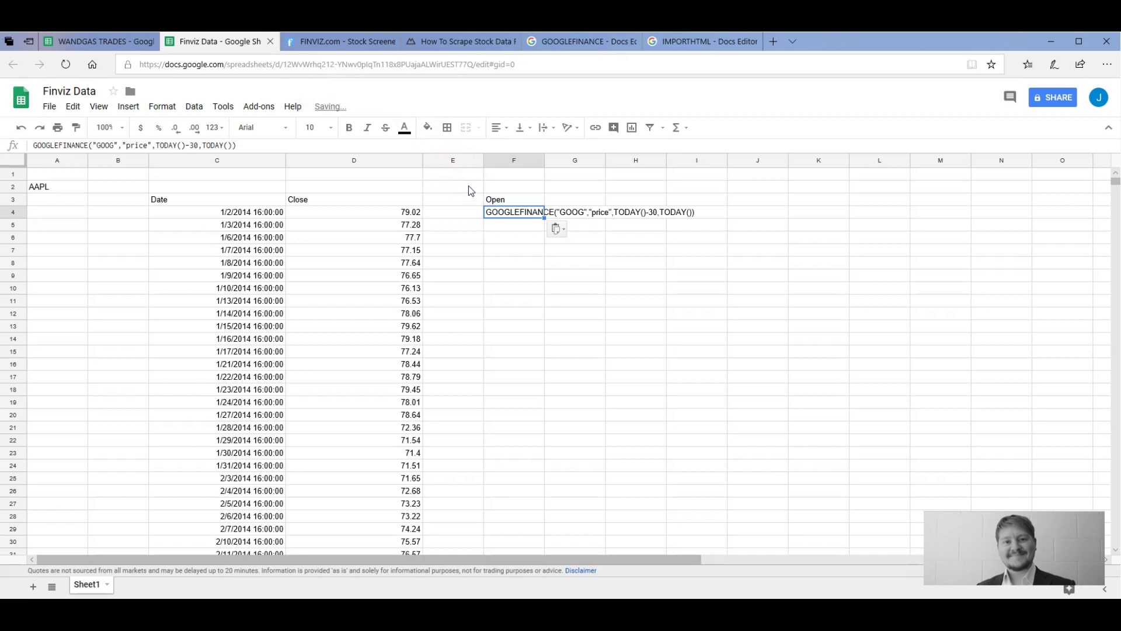
pyautogui.click(218, 145)
pyautogui.write('=')
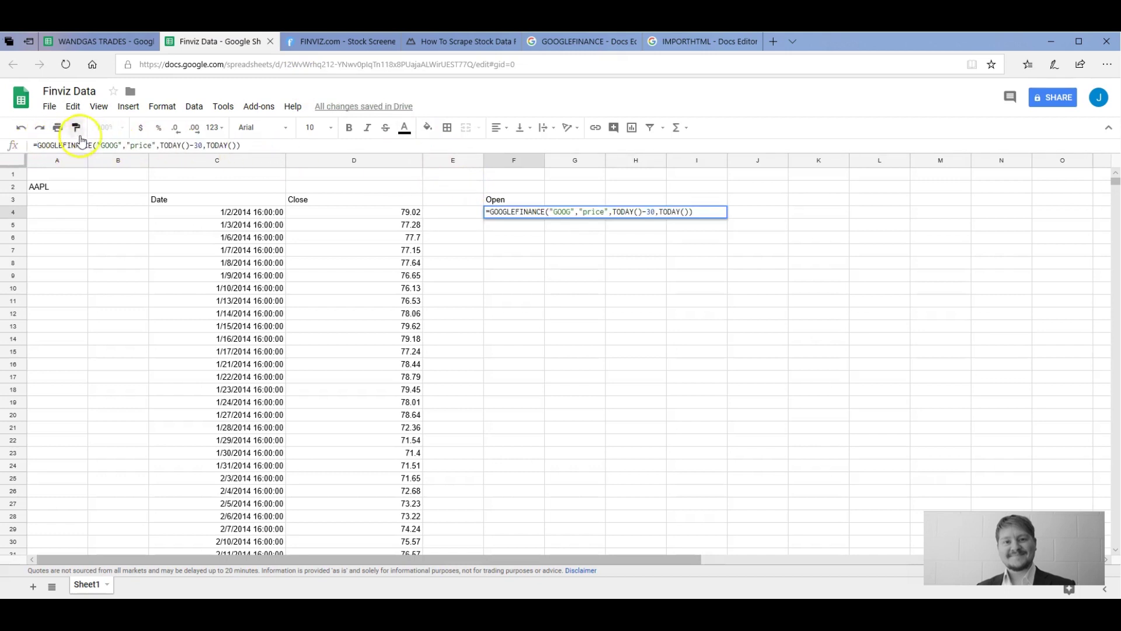
pyautogui.click(118, 146)
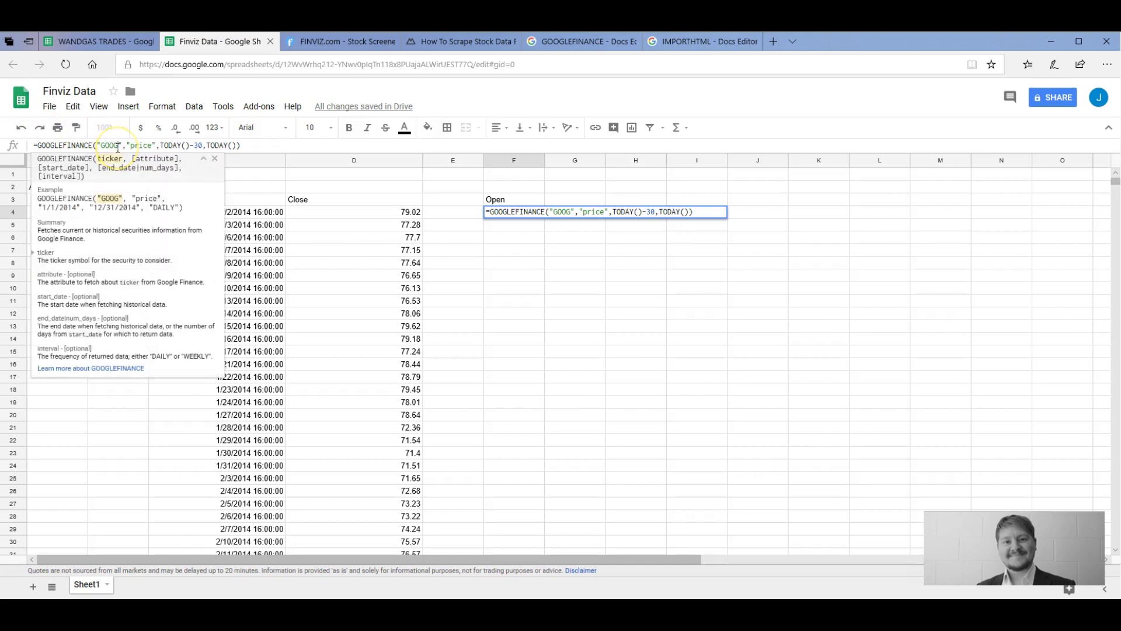
pyautogui.press('BackSpace')
pyautogui.press('BackSpace')
pyautogui.press('BackSpace')
pyautogui.press('BackSpace')
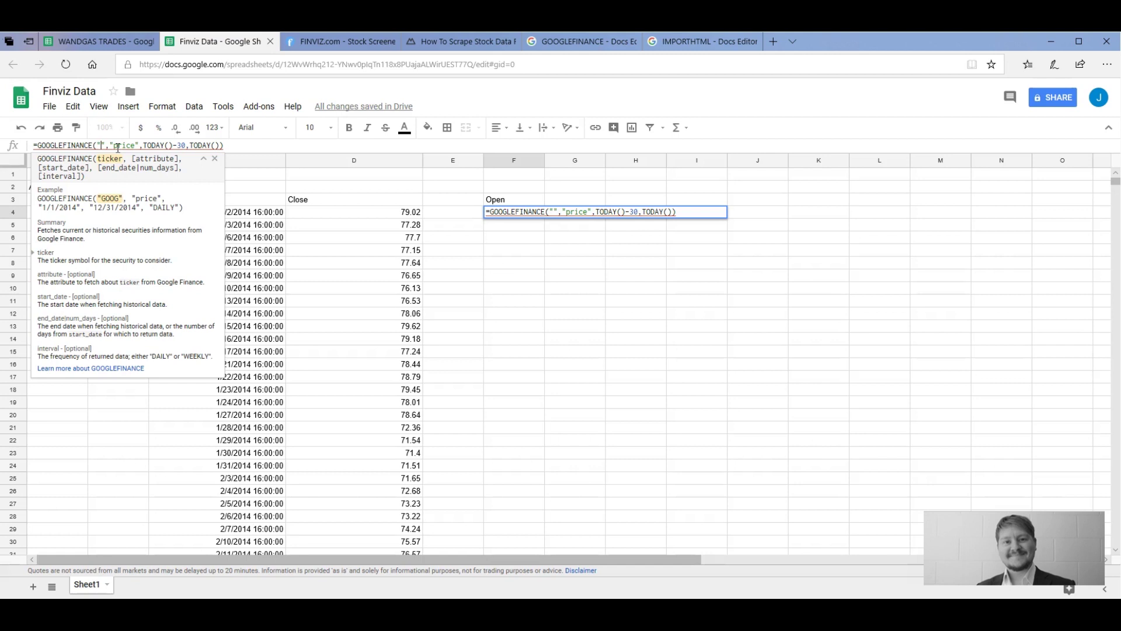
pyautogui.write('ge')
pyautogui.press('BackSpace')
pyautogui.press('BackSpace')
pyautogui.write('GE')
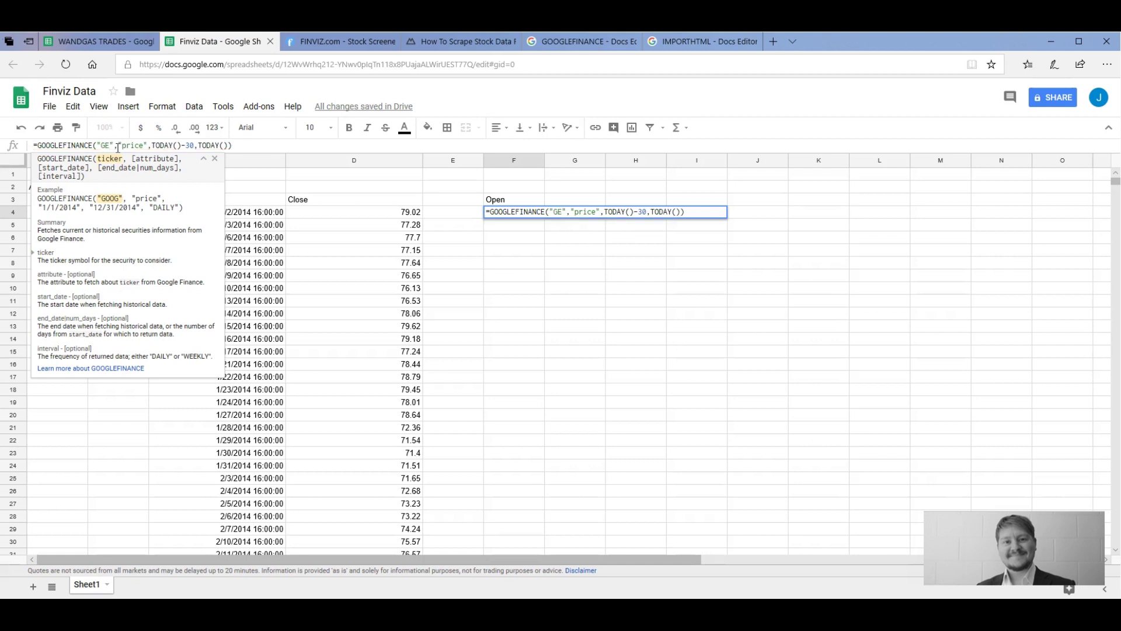
pyautogui.moveTo(229, 145); pyautogui.dragTo(125, 145)
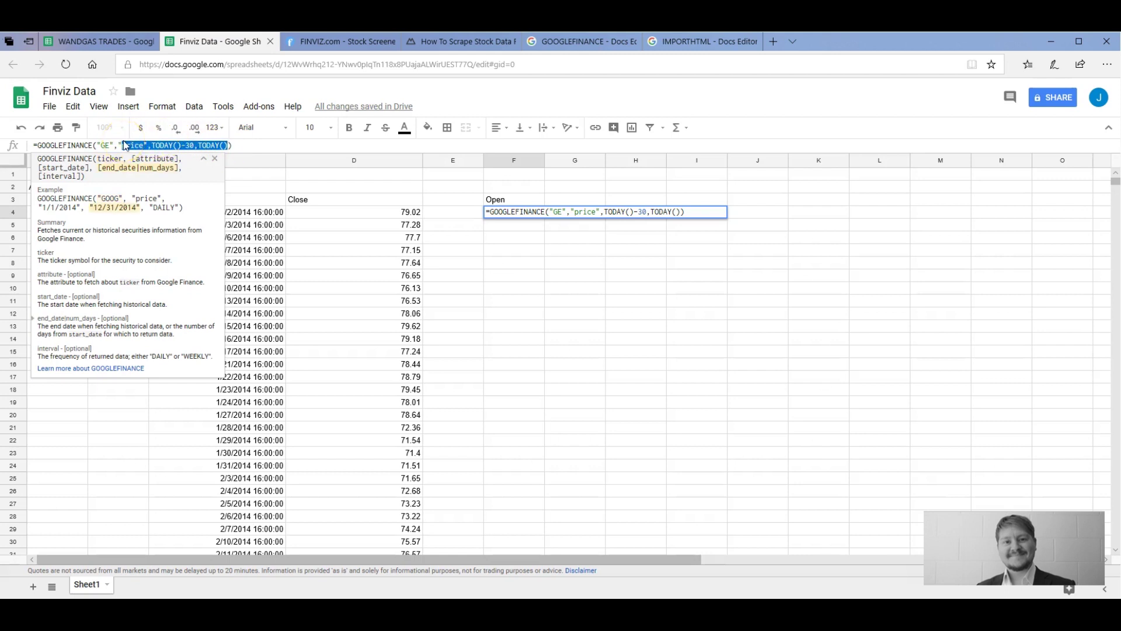
pyautogui.write('HIGH')
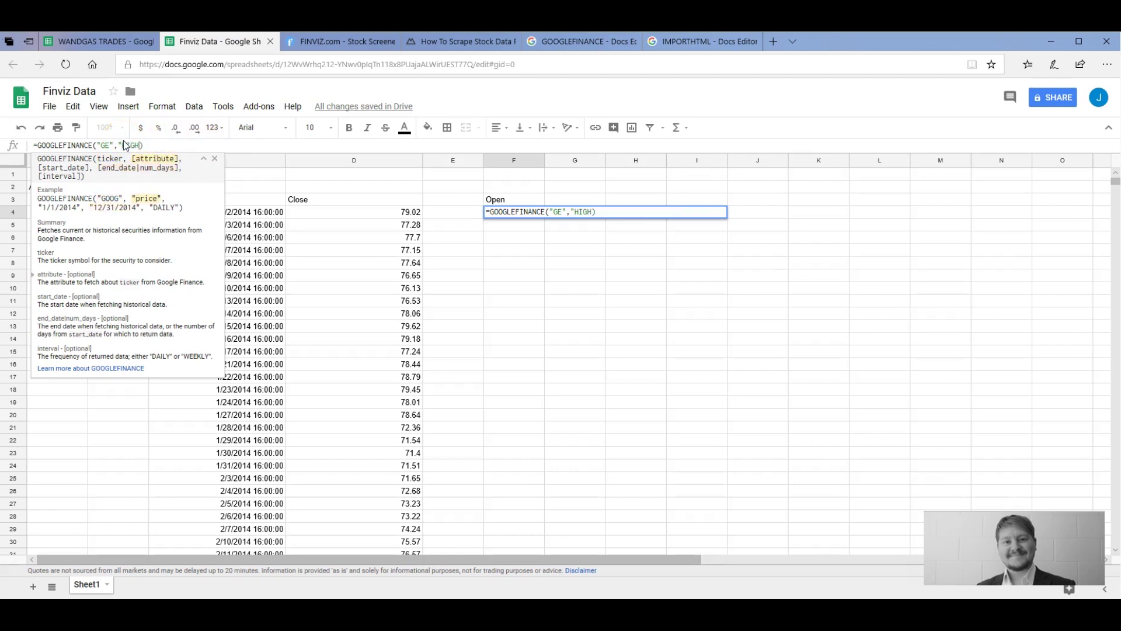
pyautogui.write('"')
pyautogui.press('Return')
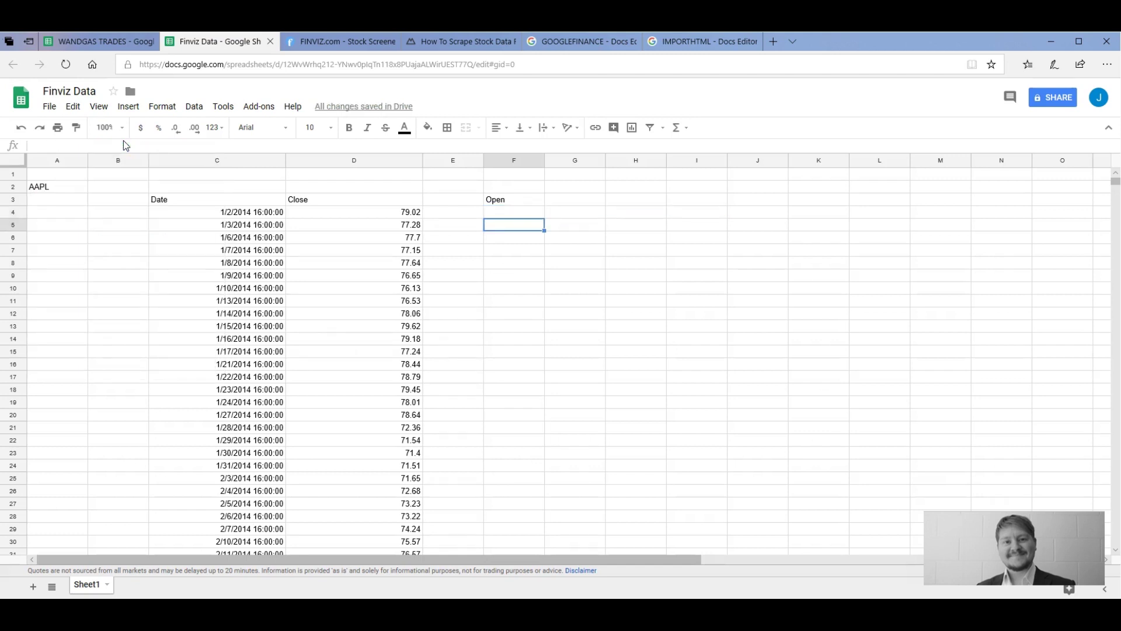
# Step: Rename the F3 header from 'Open' to 'High'
pyautogui.click(501, 201)
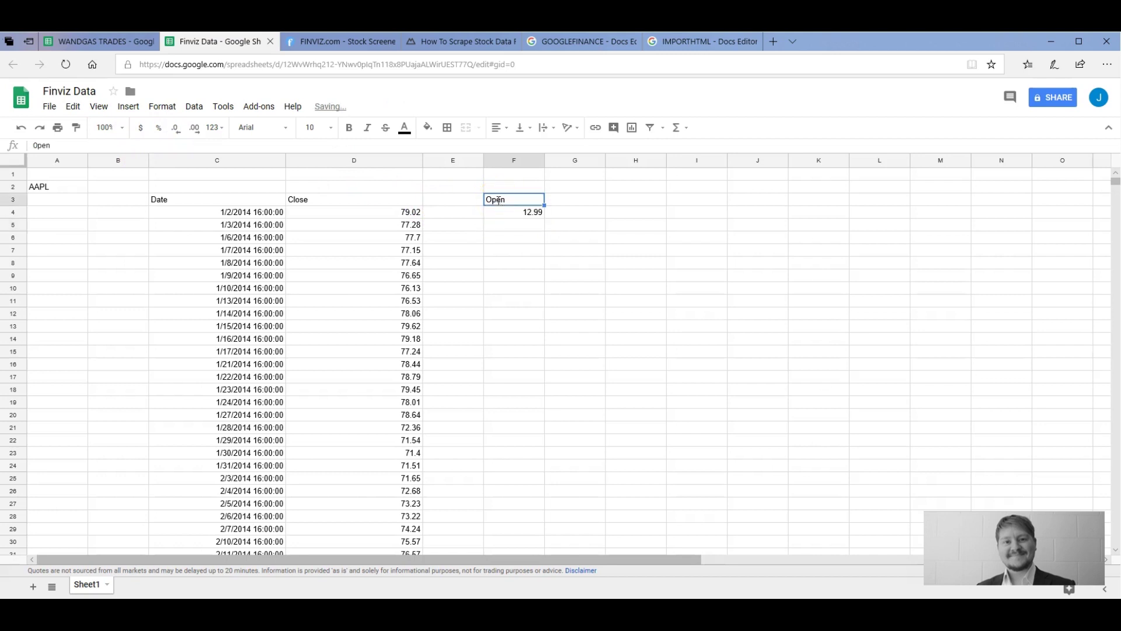
pyautogui.doubleClick(499, 201)
pyautogui.press('BackSpace')
pyautogui.press('BackSpace')
pyautogui.press('BackSpace')
pyautogui.press('BackSpace')
pyautogui.write('High')
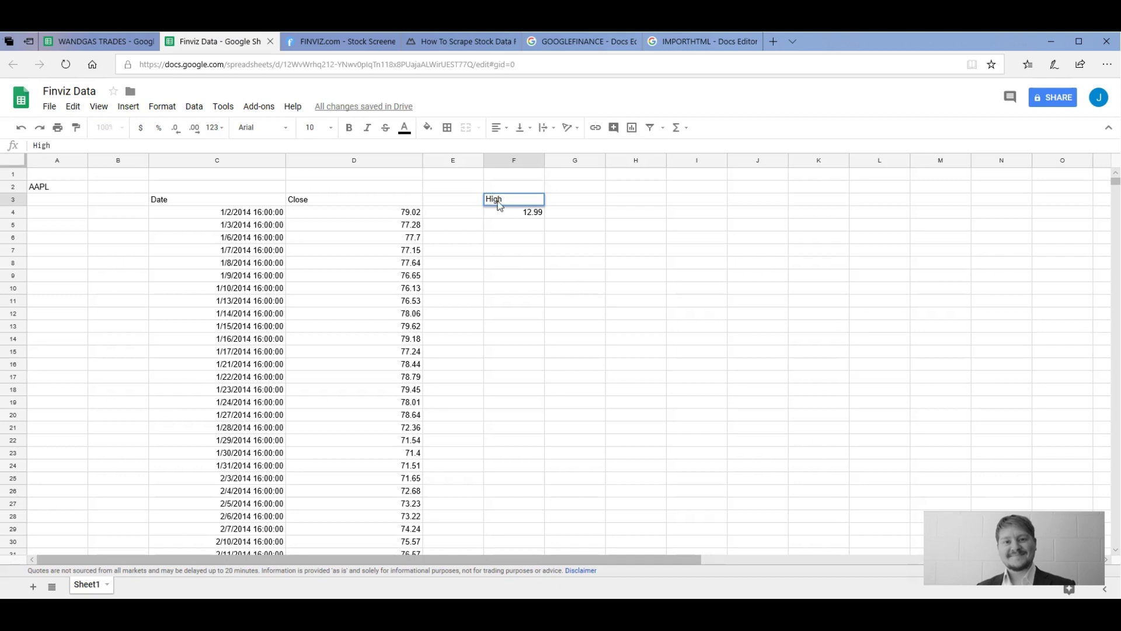
pyautogui.press('Return')
pyautogui.click(503, 203)
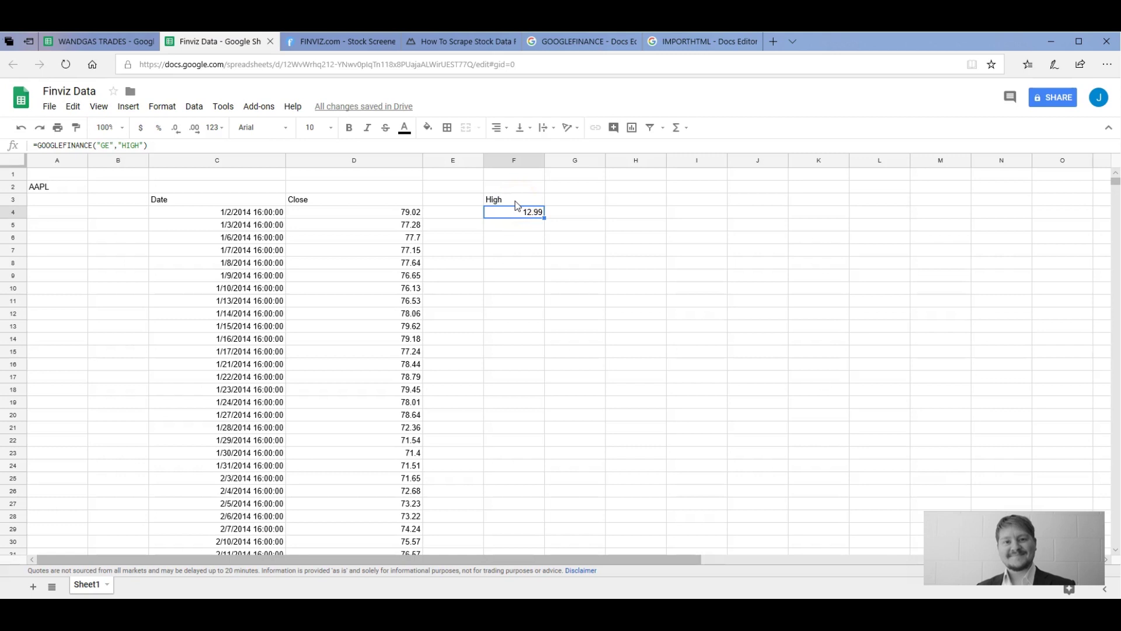
pyautogui.click(574, 198)
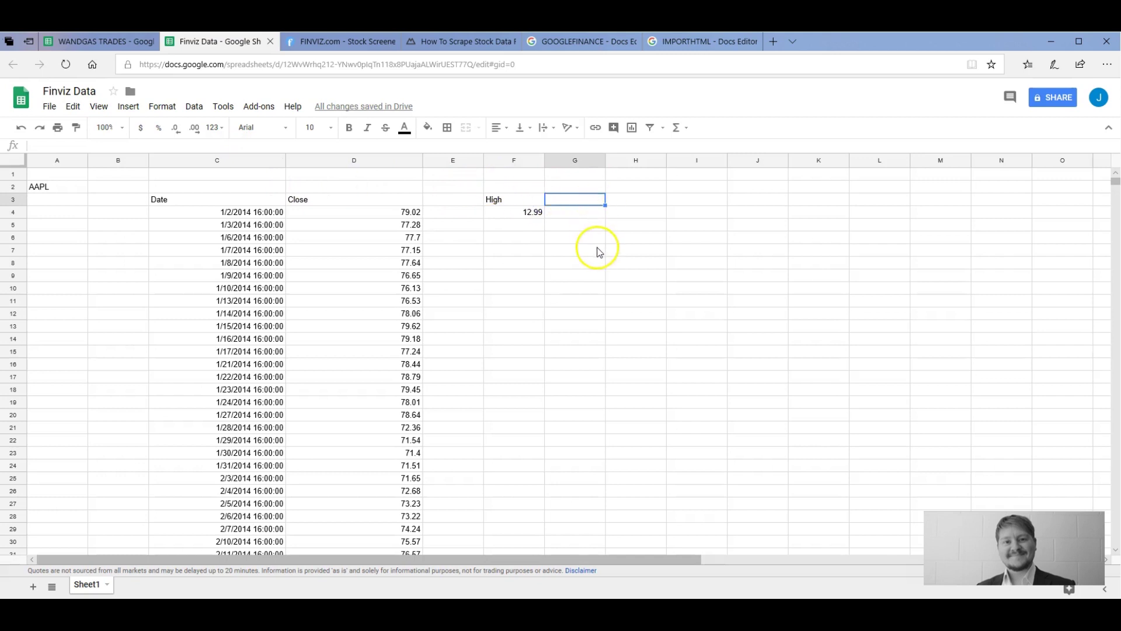
# Step: Scroll through the GOOGLEFINANCE realtime attributes list, then return to the High header in F3
pyautogui.click(590, 42)
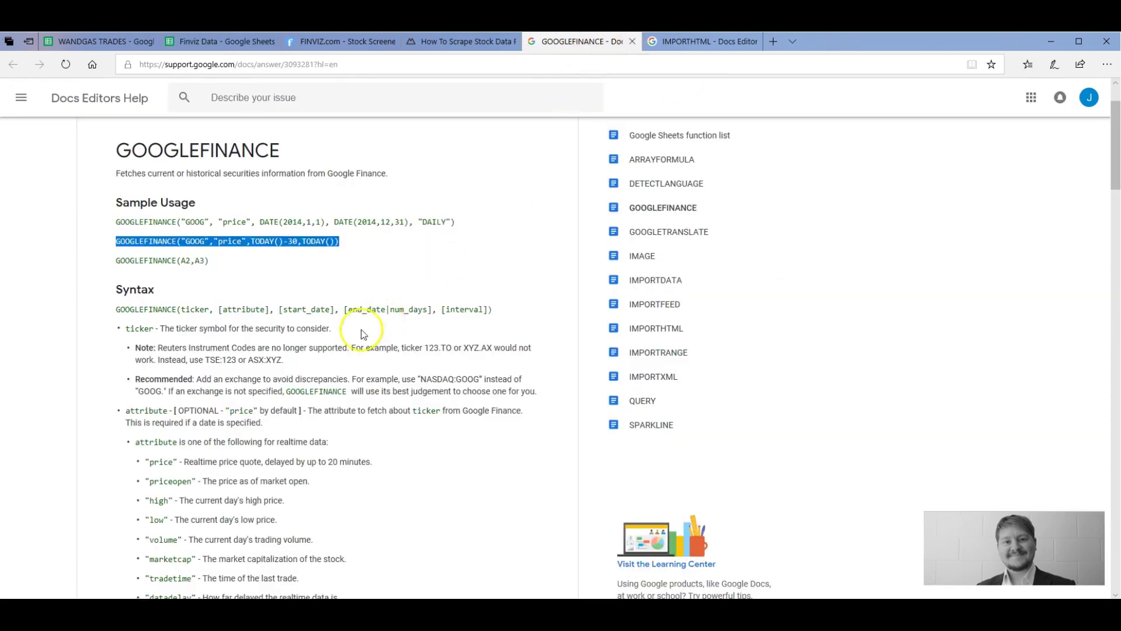
pyautogui.scroll(-2, 363, 343)
pyautogui.scroll(-1, 157, 362)
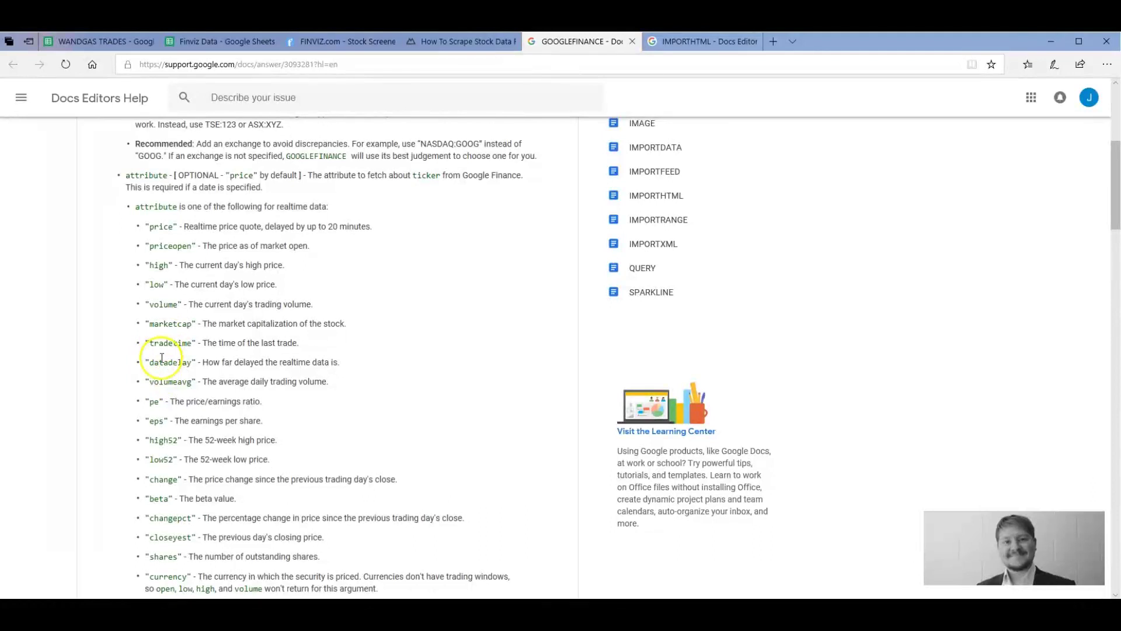
pyautogui.scroll(-1, 161, 357)
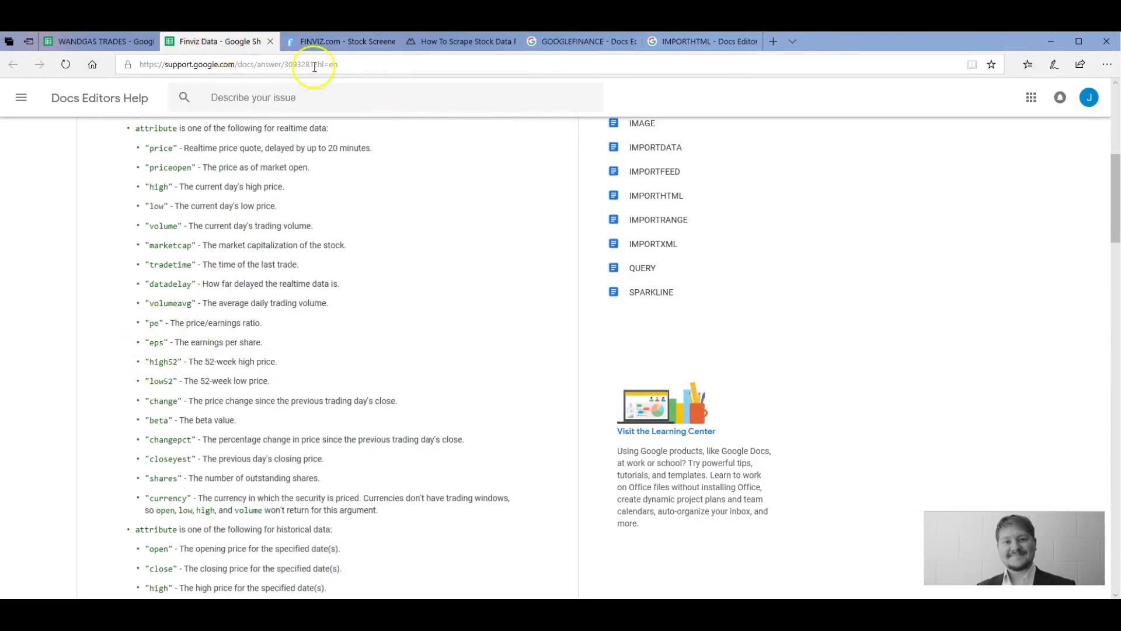
pyautogui.click(223, 42)
pyautogui.click(519, 199)
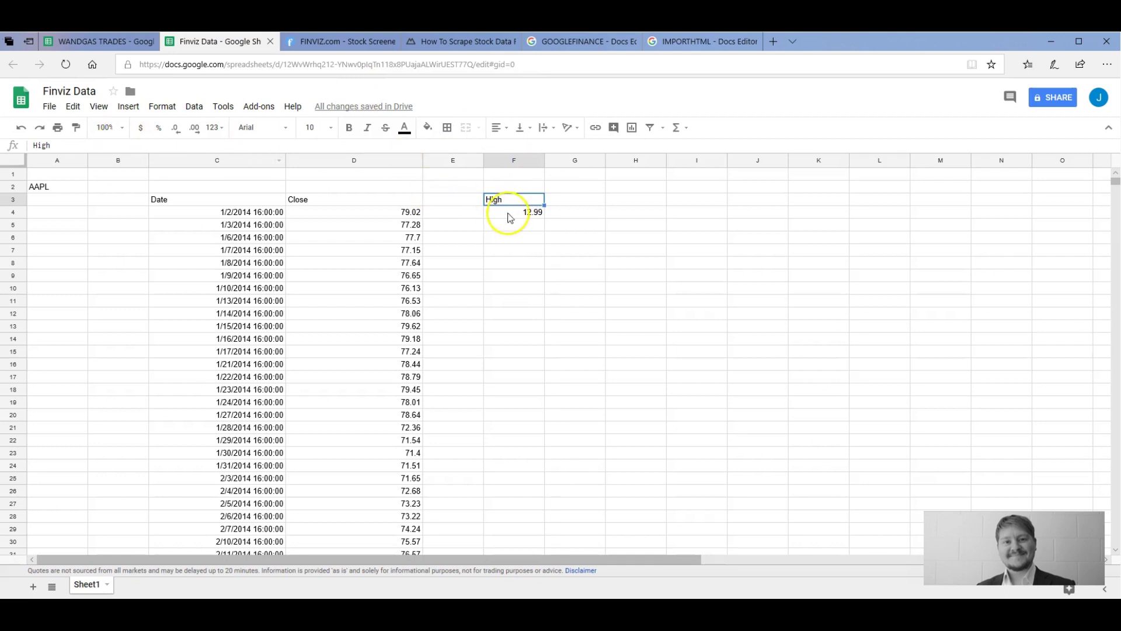
# Step: Change F4's formula attribute from HIGH to pe and rename the F3 header to PE
pyautogui.click(493, 216)
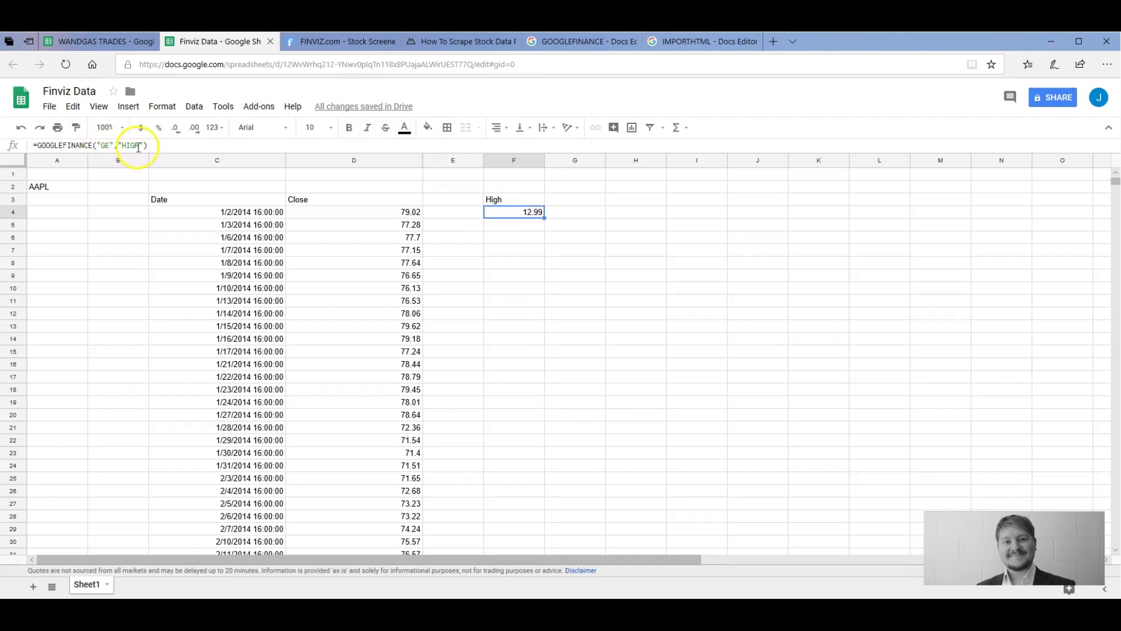
pyautogui.click(138, 146)
pyautogui.press('BackSpace')
pyautogui.press('BackSpace')
pyautogui.press('BackSpace')
pyautogui.press('BackSpace')
pyautogui.write('pe')
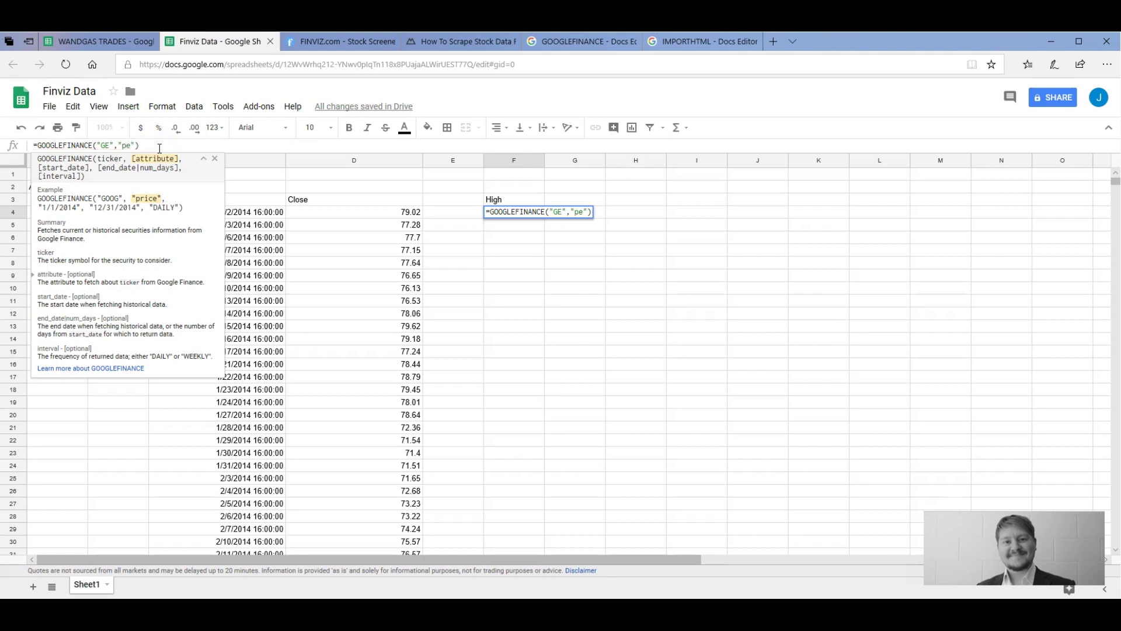
pyautogui.press('Return')
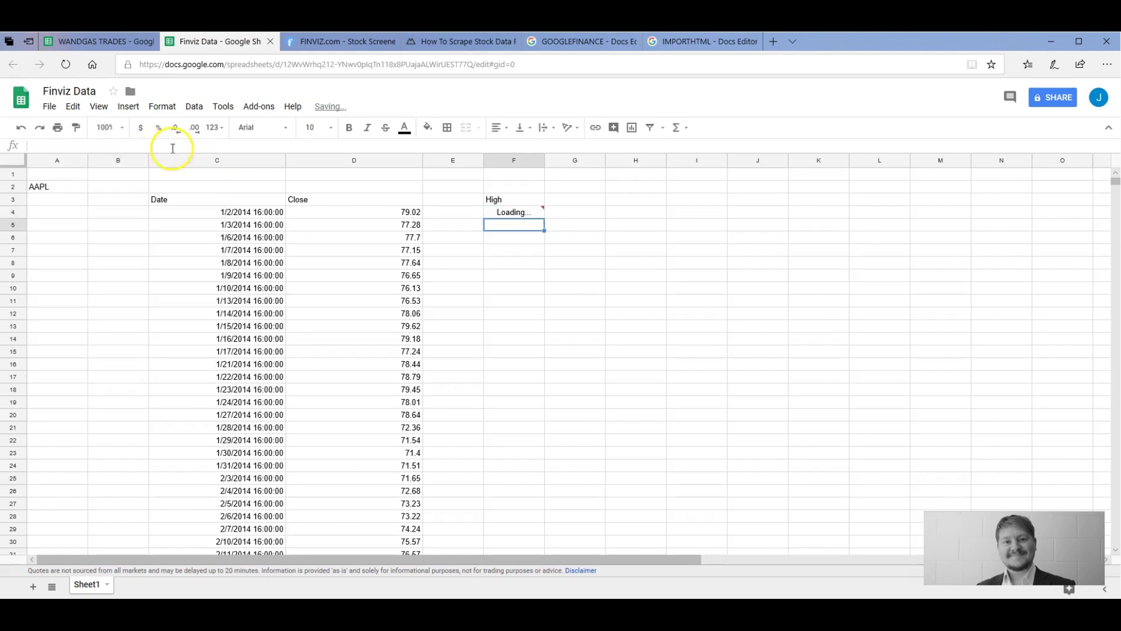
pyautogui.click(497, 199)
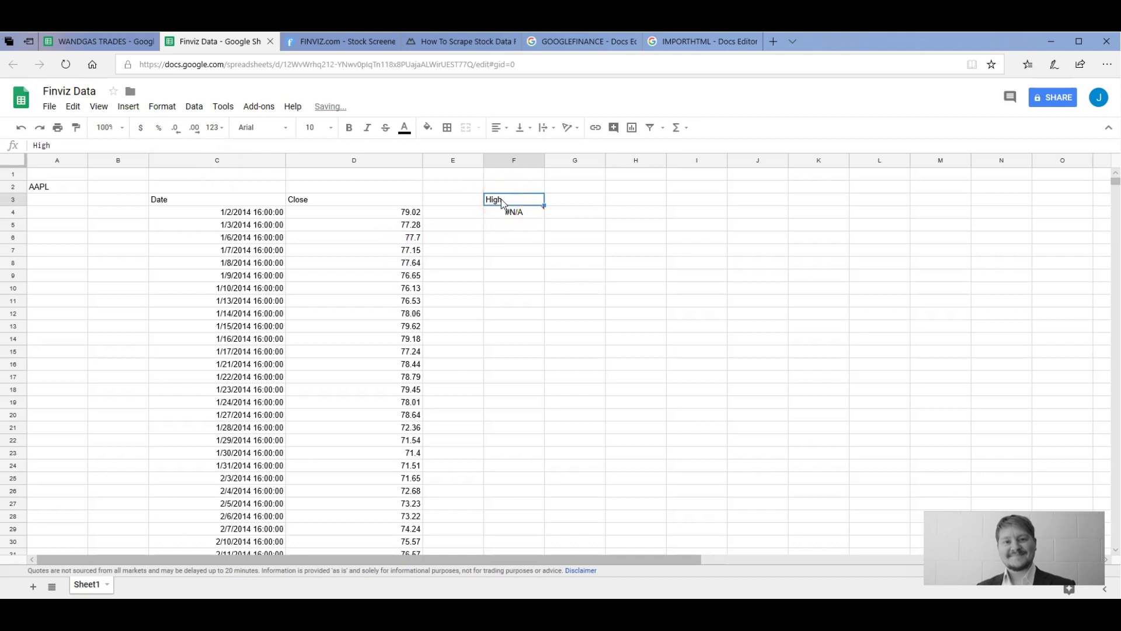
pyautogui.write('PE')
pyautogui.press('Return')
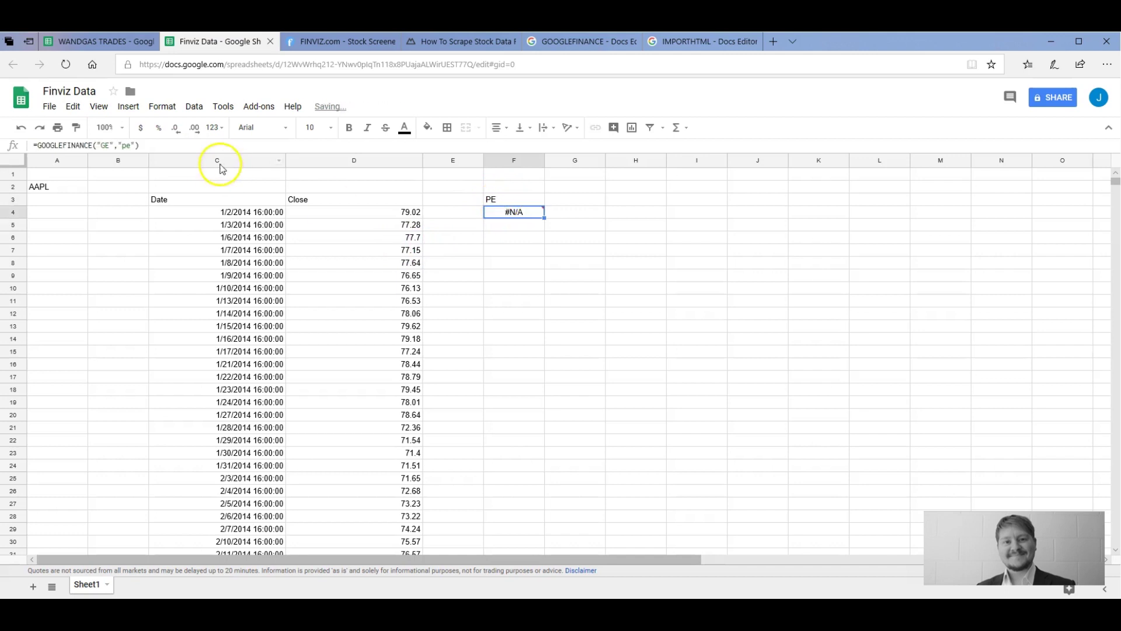
# Step: Clear F4's #N/A error by retyping the pe attribute and swapping the GE ticker for AAPL
pyautogui.click(135, 146)
pyautogui.press('BackSpace')
pyautogui.press('BackSpace')
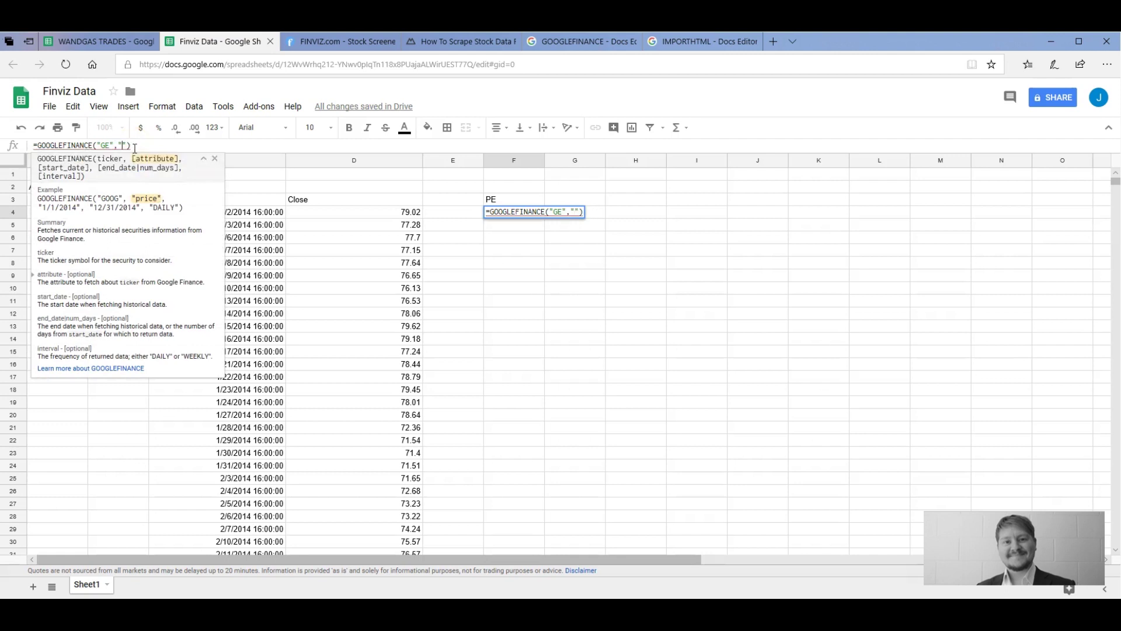
pyautogui.write('pe')
pyautogui.press('Return')
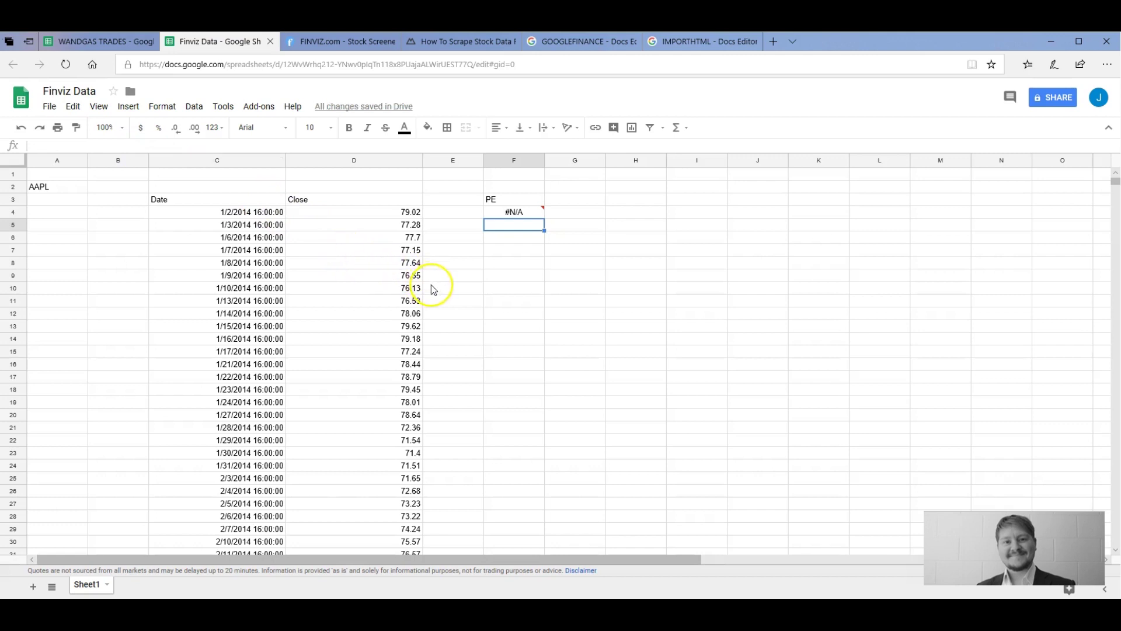
pyautogui.click(495, 210)
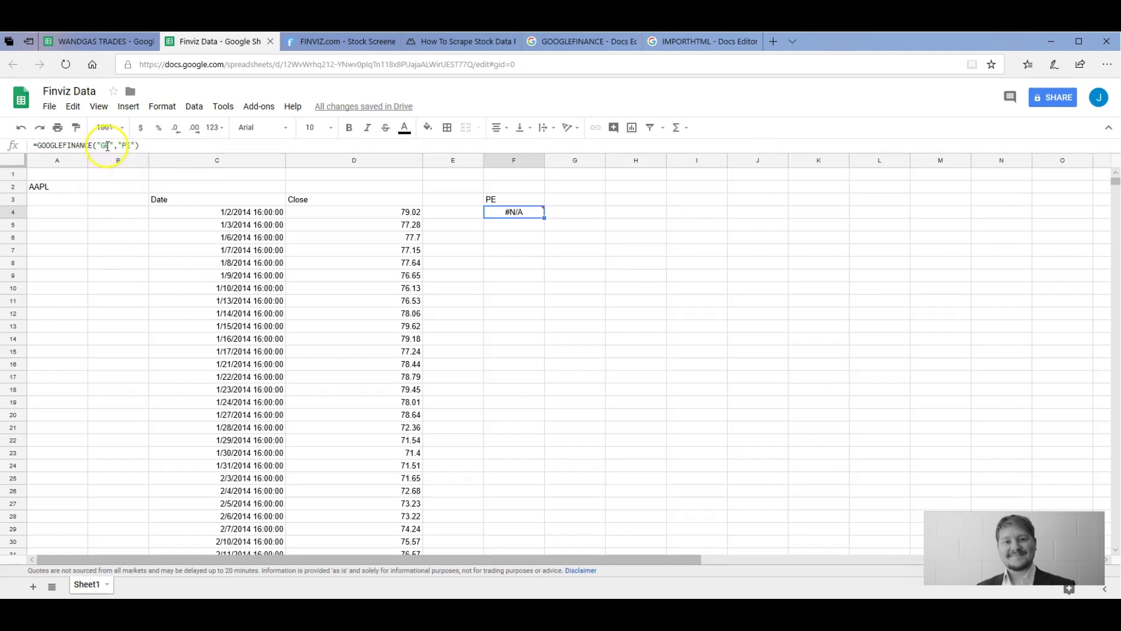
pyautogui.doubleClick(105, 145)
pyautogui.press('BackSpace')
pyautogui.write('AAPL')
pyautogui.press('Return')
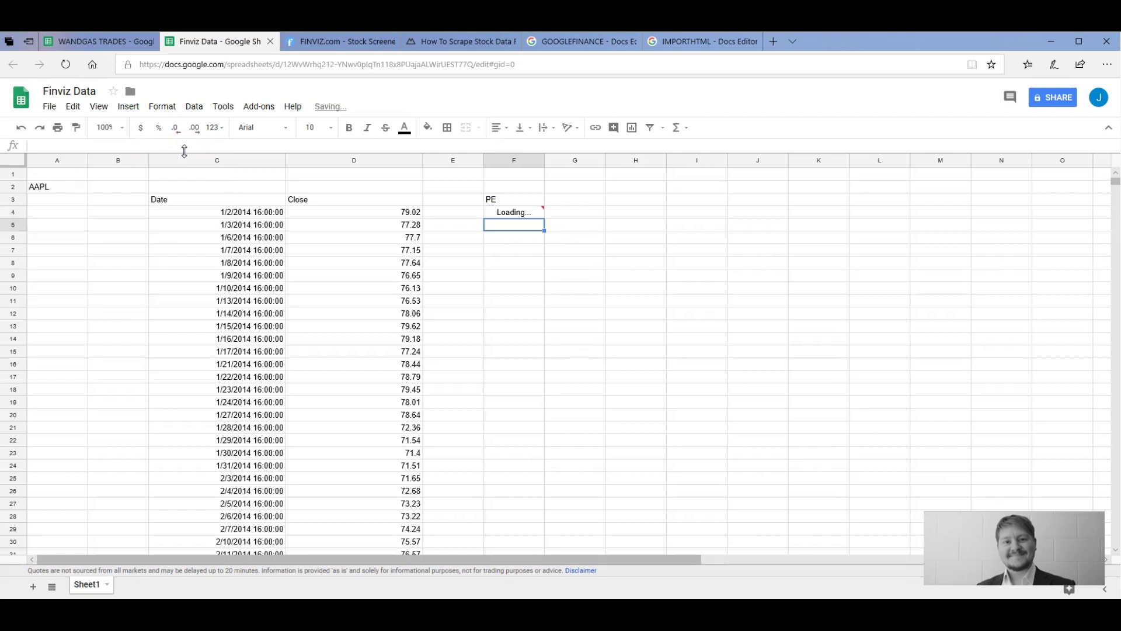
pyautogui.click(192, 150)
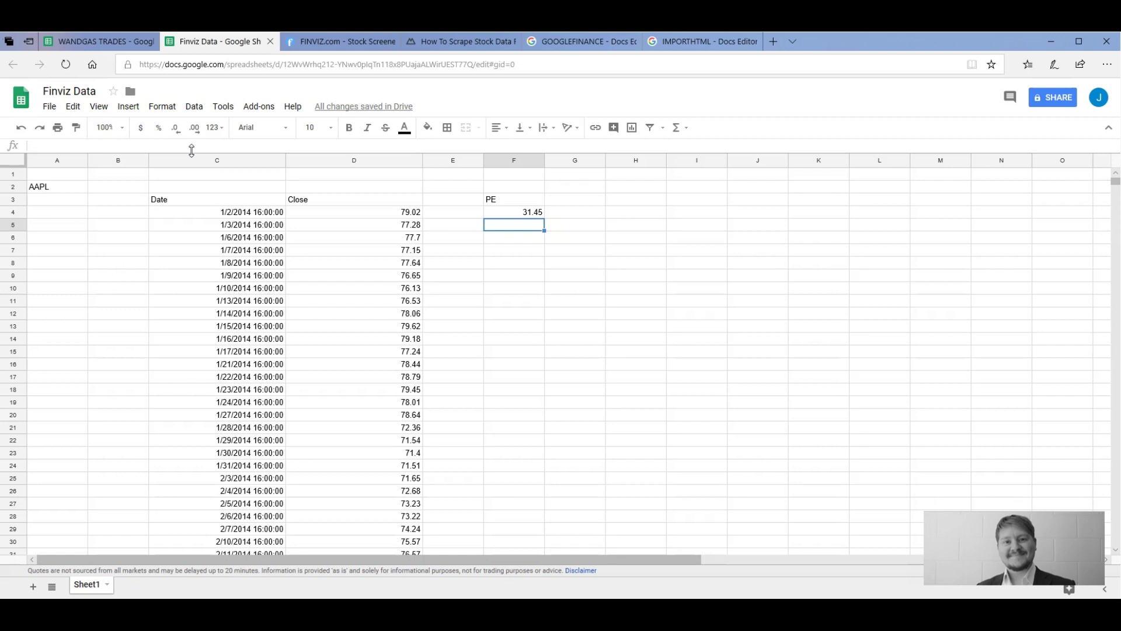
pyautogui.press('Up')
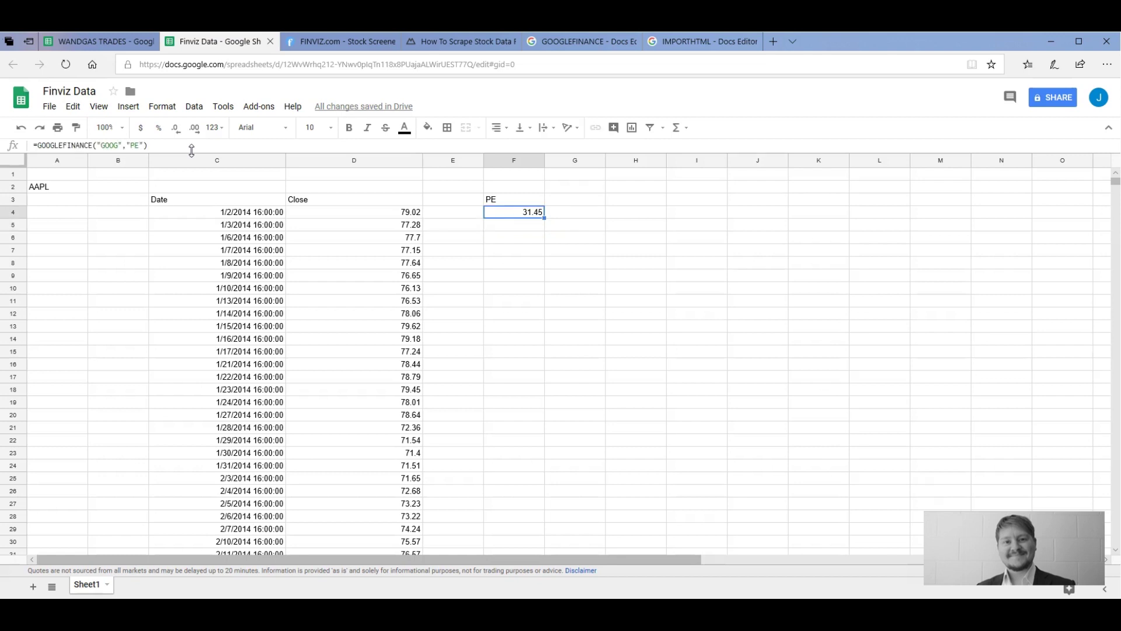
pyautogui.moveTo(146, 145); pyautogui.dragTo(117, 147)
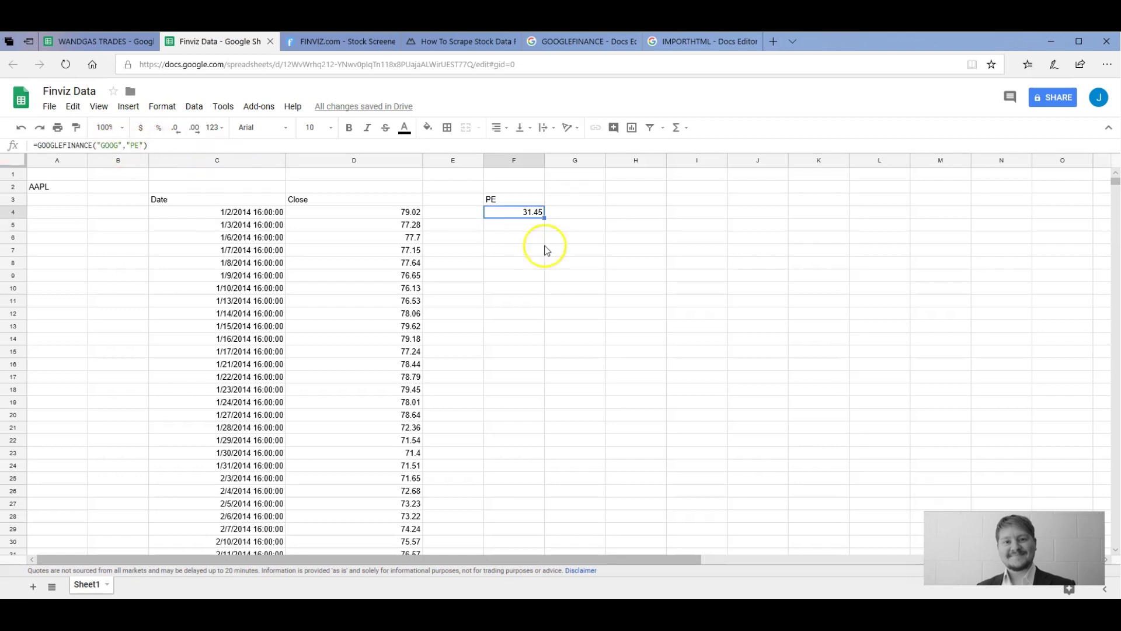
pyautogui.click(520, 226)
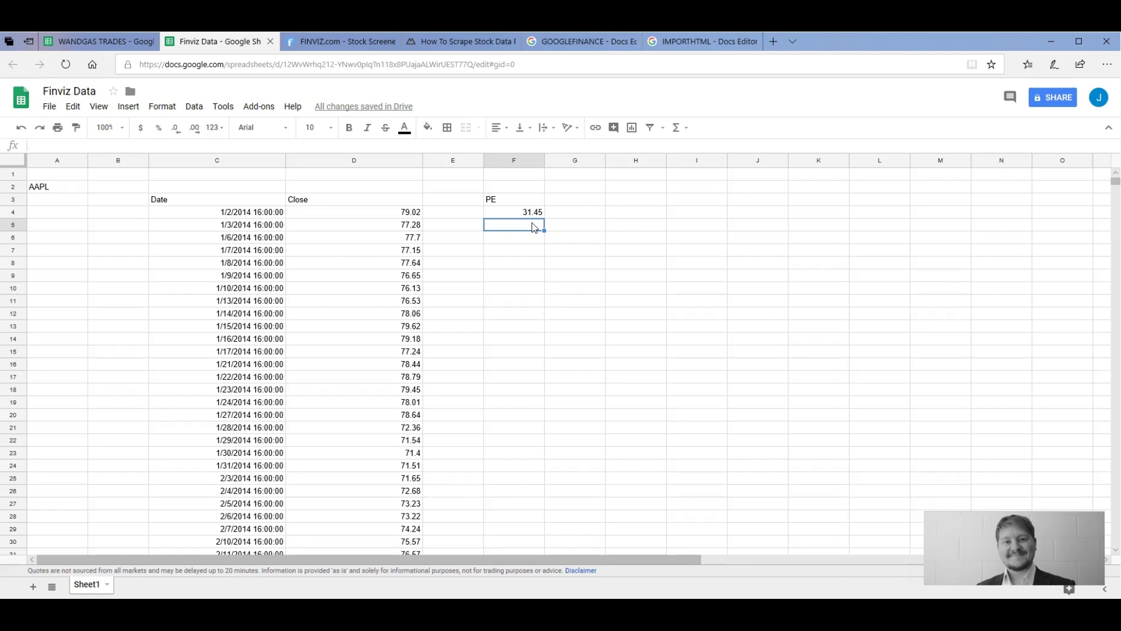
# Step: Deselect F4, leaving PE 31.45 beside the AAPL Date and Close history
pyautogui.click(571, 211)
# Step: Delete the price-history formula, the PE label and the PE value 31.45
pyautogui.click(174, 208)
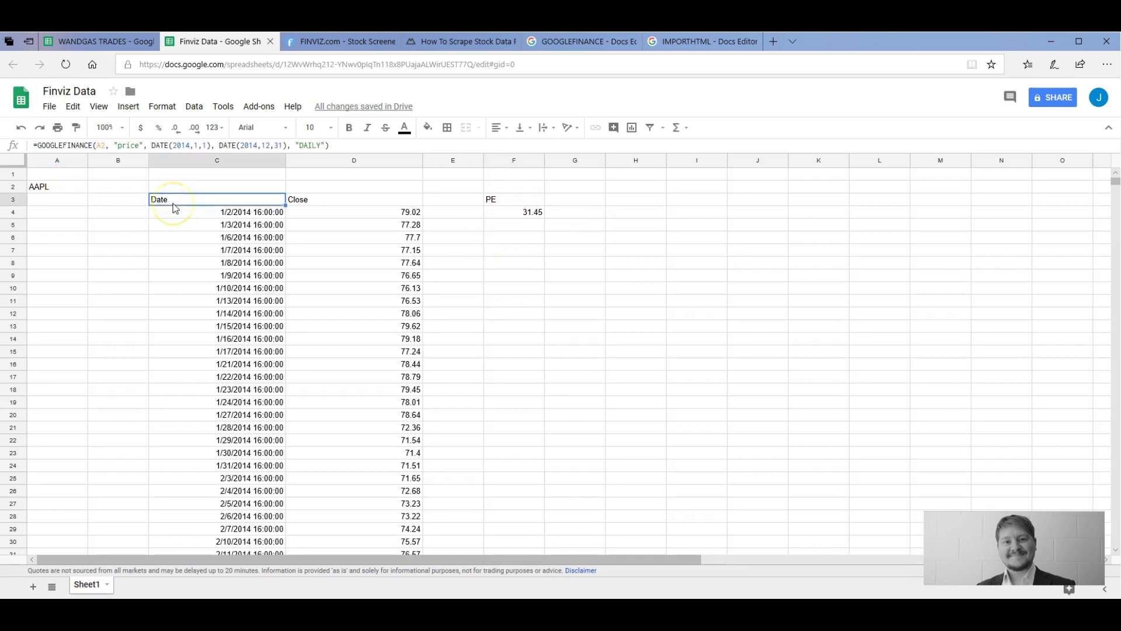
pyautogui.press('Delete')
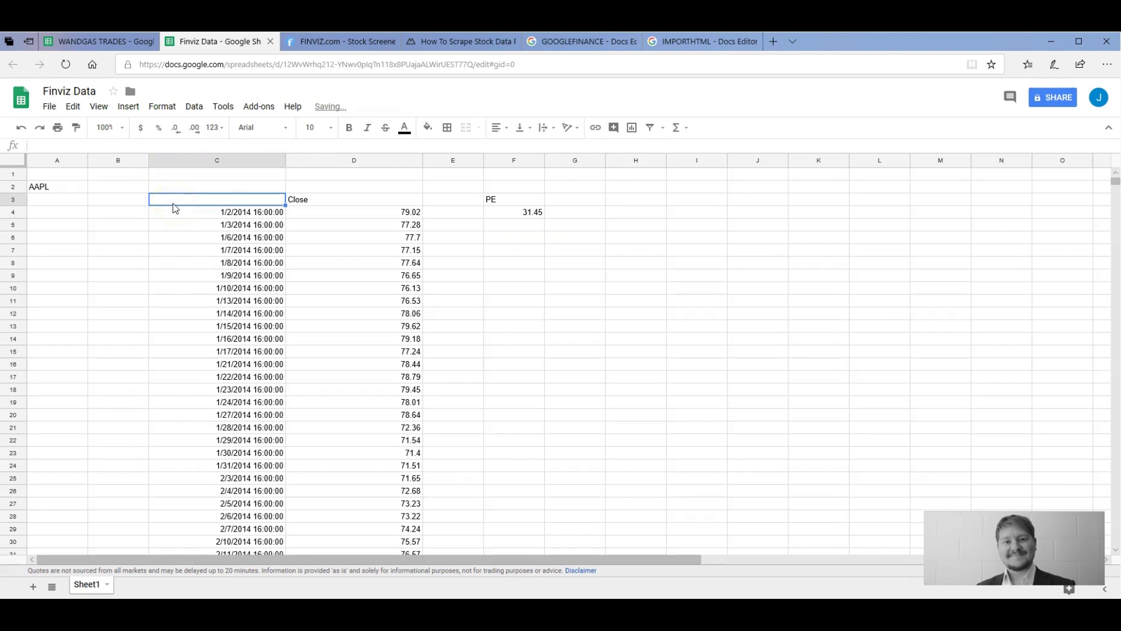
pyautogui.click(324, 201)
pyautogui.click(501, 201)
pyautogui.press('Delete')
pyautogui.click(505, 211)
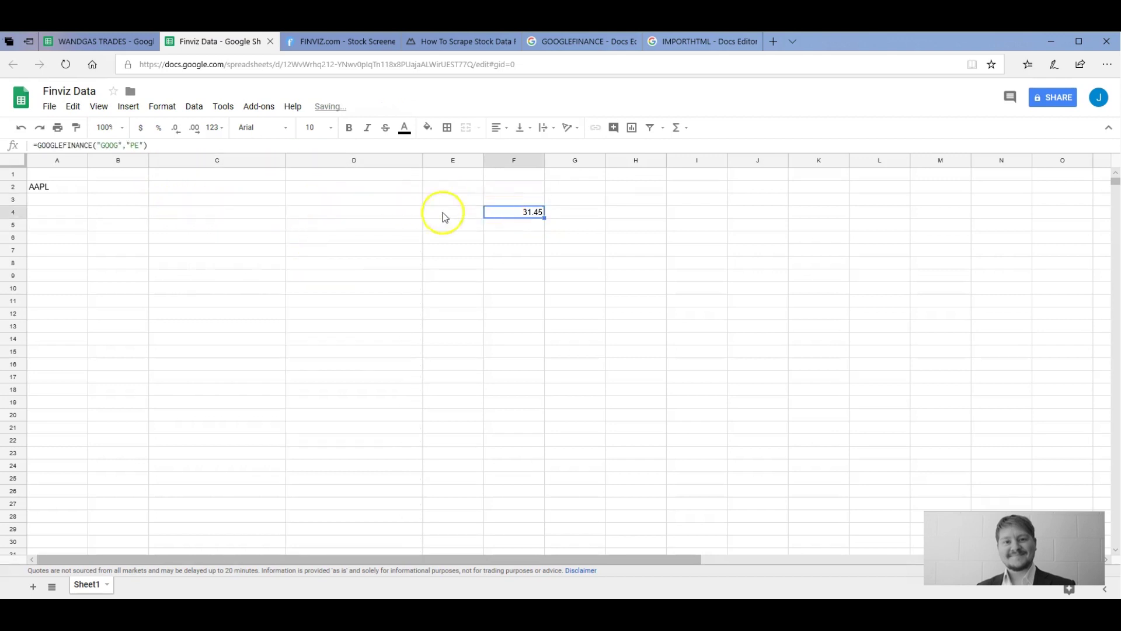
pyautogui.press('Delete')
# Step: Clear the AAPL ticker cell so the Finviz Data sheet is blank, then return to Finviz
pyautogui.click(52, 186)
pyautogui.press('Delete')
pyautogui.click(201, 225)
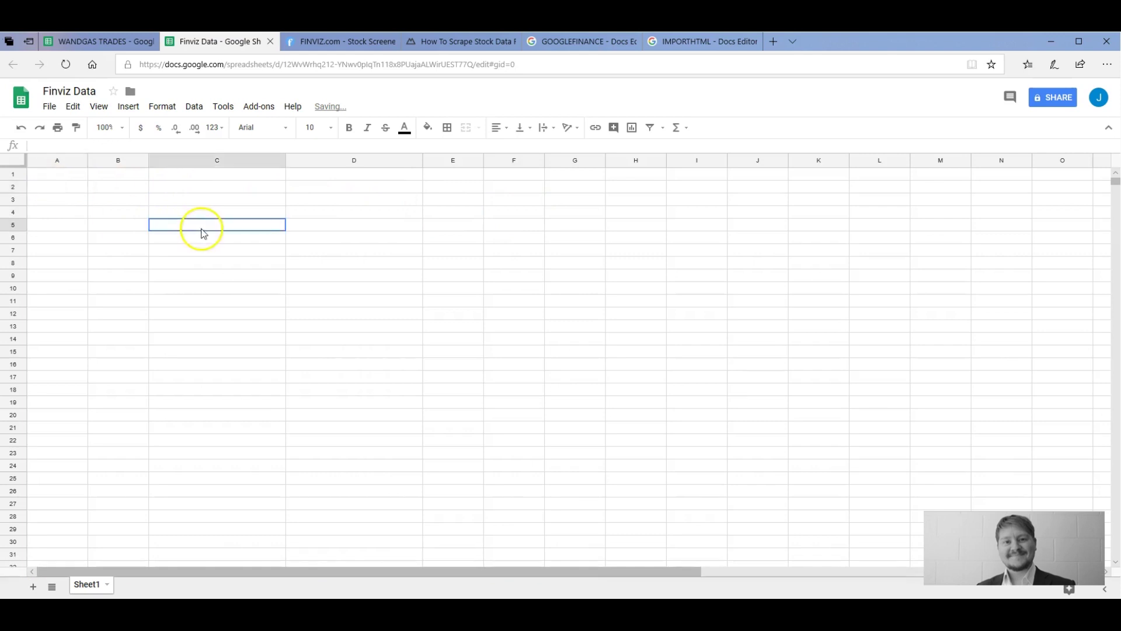
pyautogui.click(239, 198)
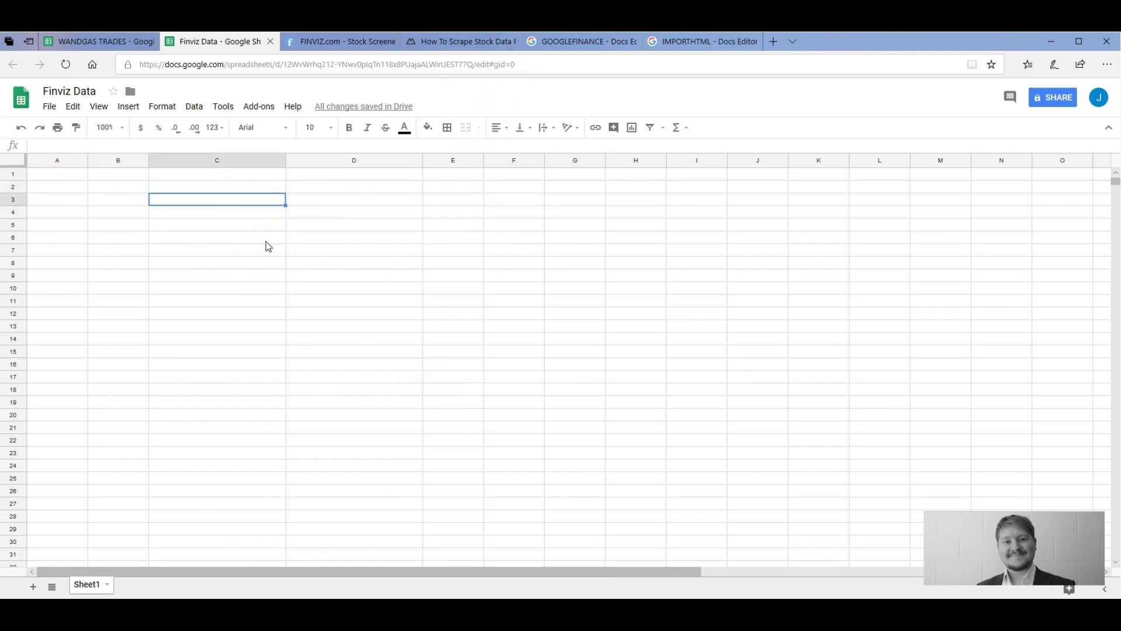
pyautogui.click(331, 42)
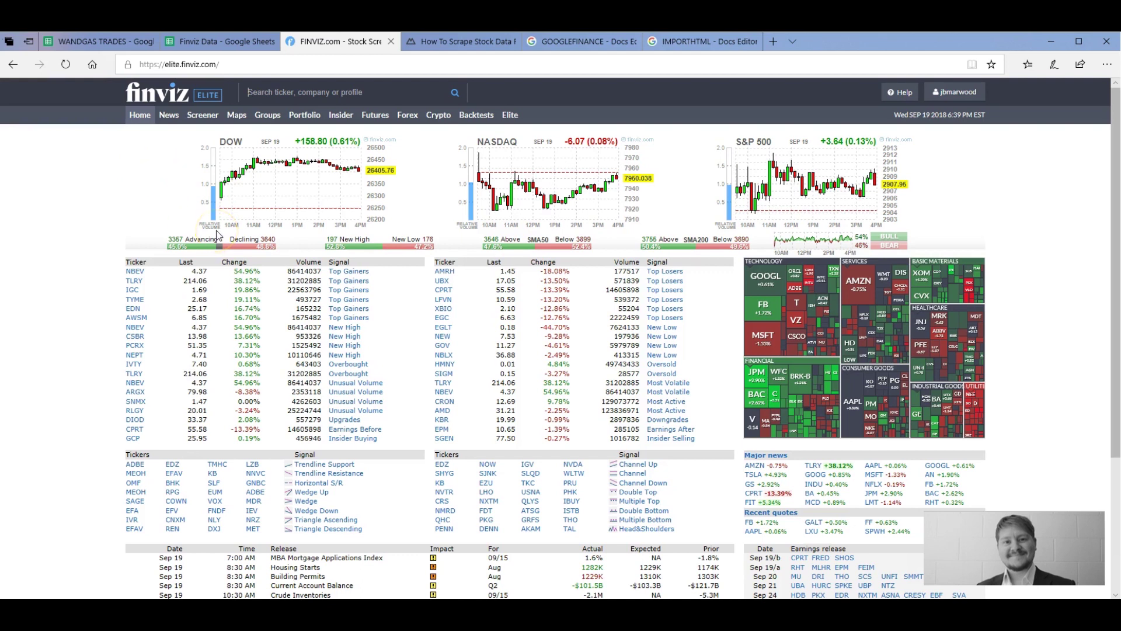
# Step: Open the Tilray (TLRY) quote page from the Major news list
pyautogui.click(231, 233)
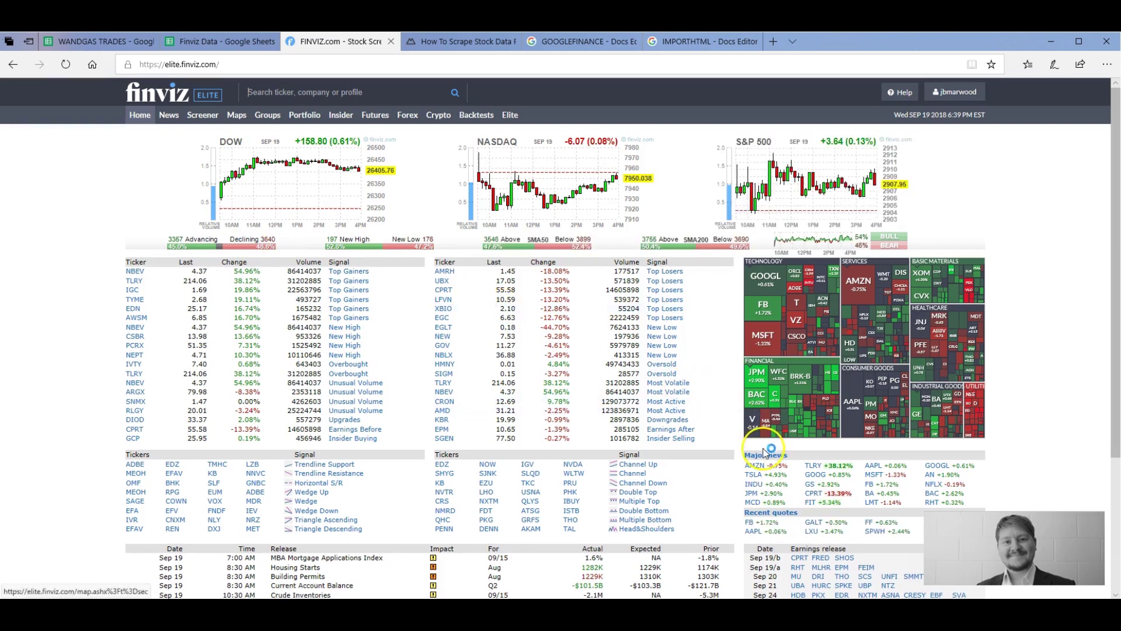
pyautogui.moveTo(813, 470)
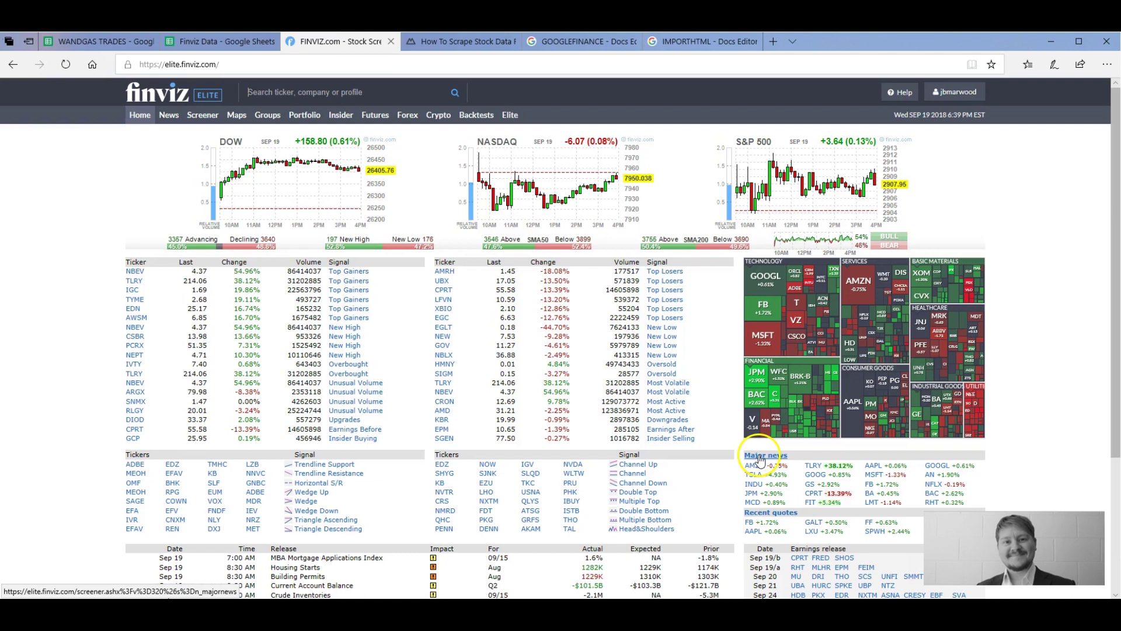
pyautogui.click(813, 465)
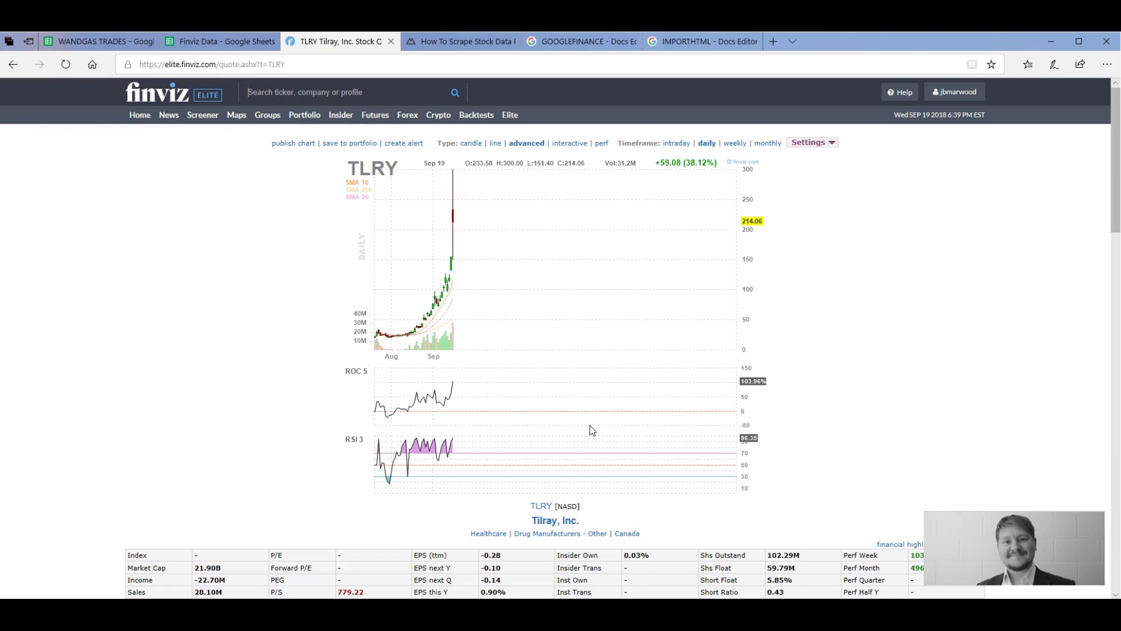
# Step: Toggle the TLRY chart between monthly and daily, review its stats, then go to the Screener
pyautogui.click(768, 144)
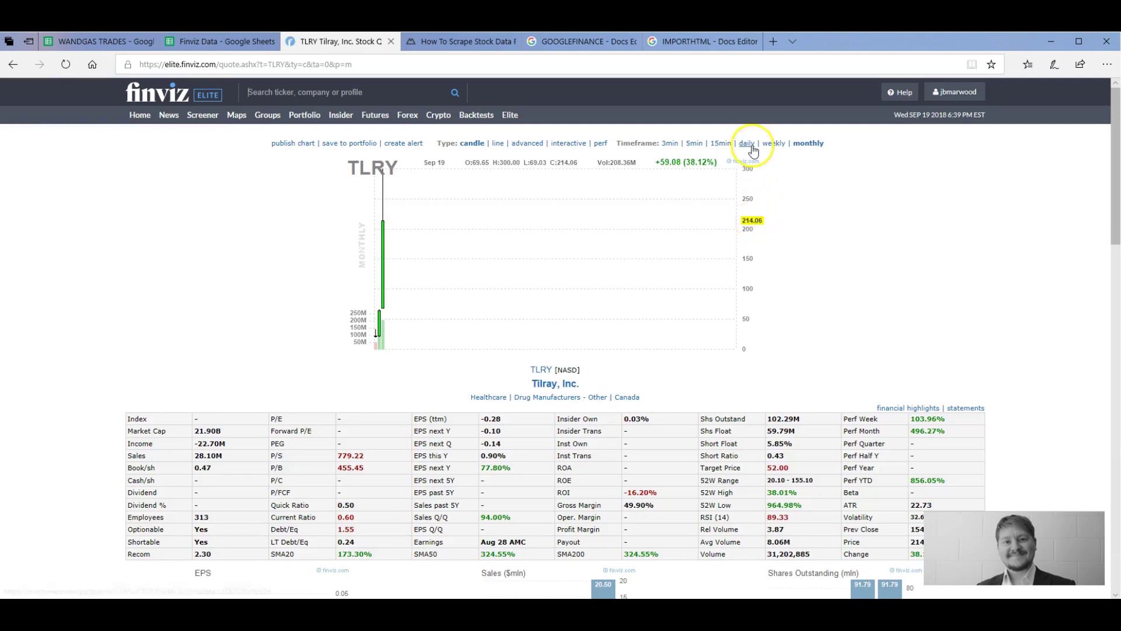
pyautogui.click(748, 145)
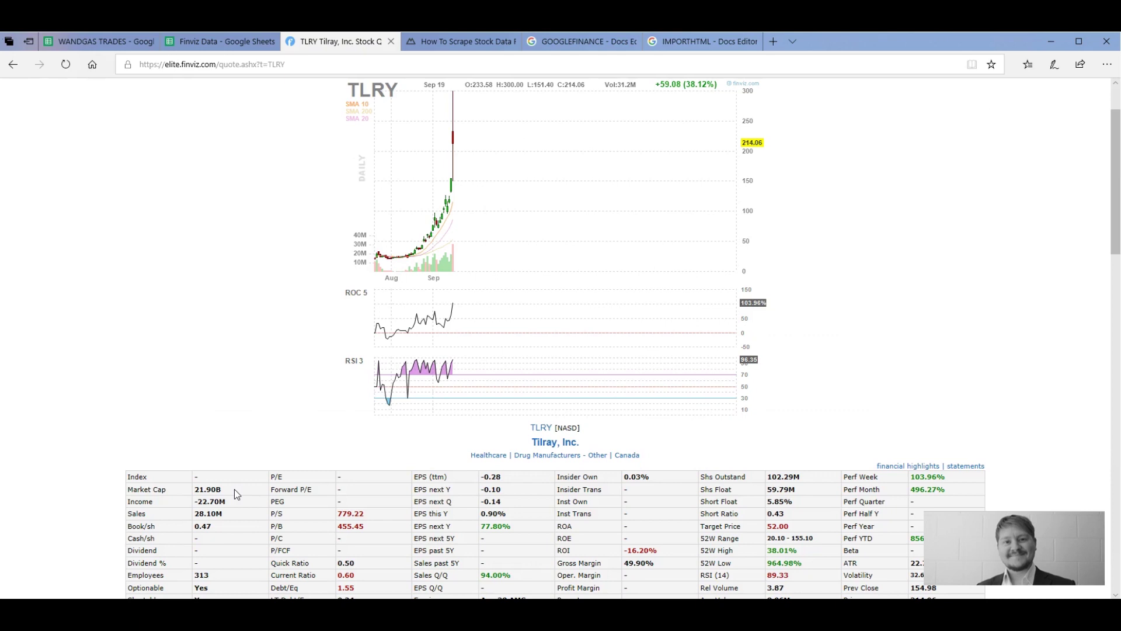
pyautogui.scroll(-3, 236, 493)
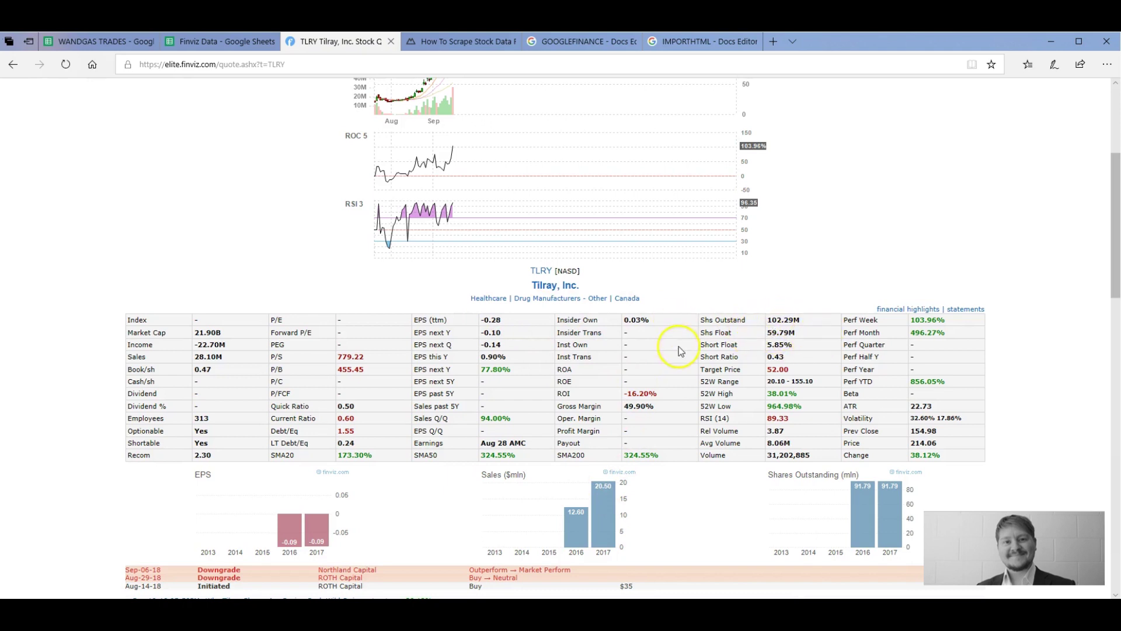
pyautogui.scroll(-3, 679, 350)
pyautogui.scroll(7, 679, 346)
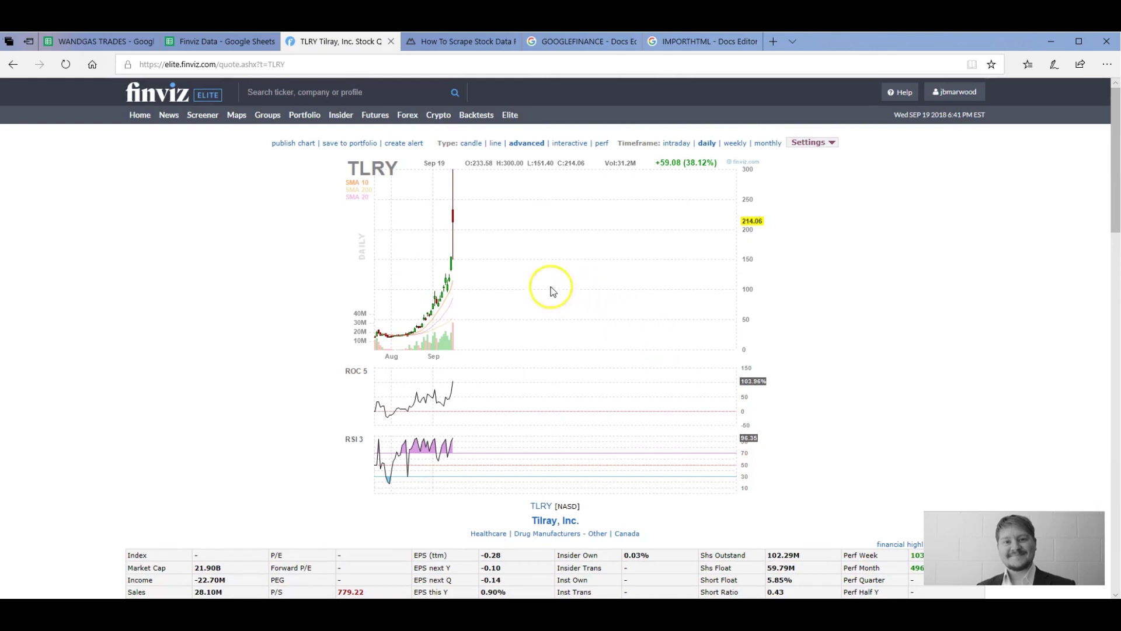
pyautogui.click(204, 119)
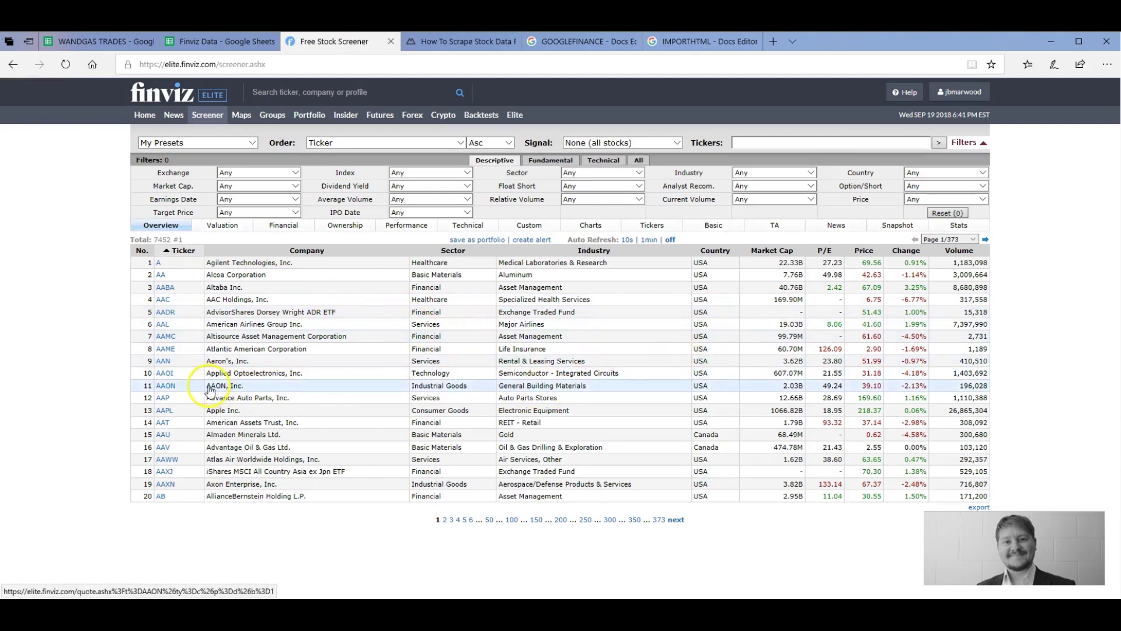
# Step: Preview charts for several tickers in the unfiltered 7,452-stock screener list
pyautogui.moveTo(162, 403)
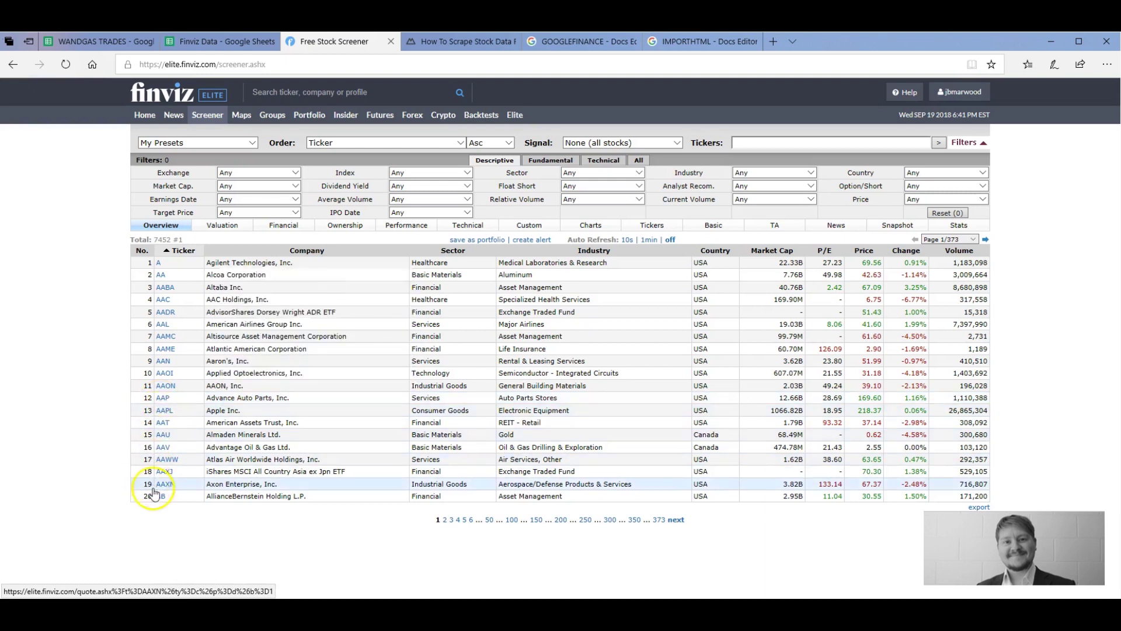
pyautogui.moveTo(164, 488)
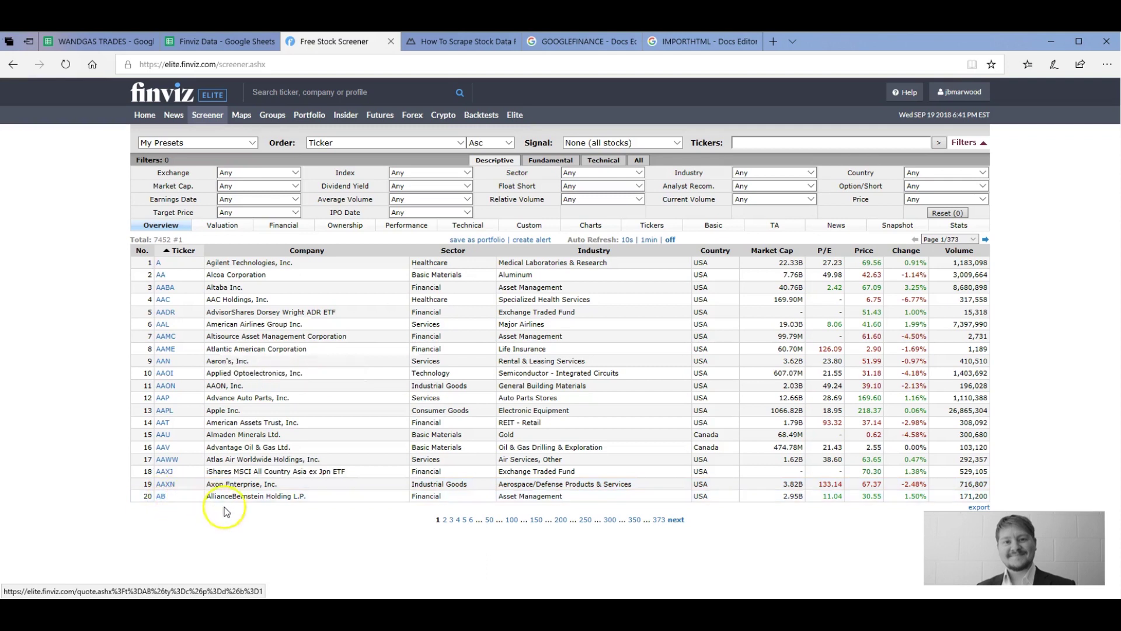
pyautogui.moveTo(160, 280)
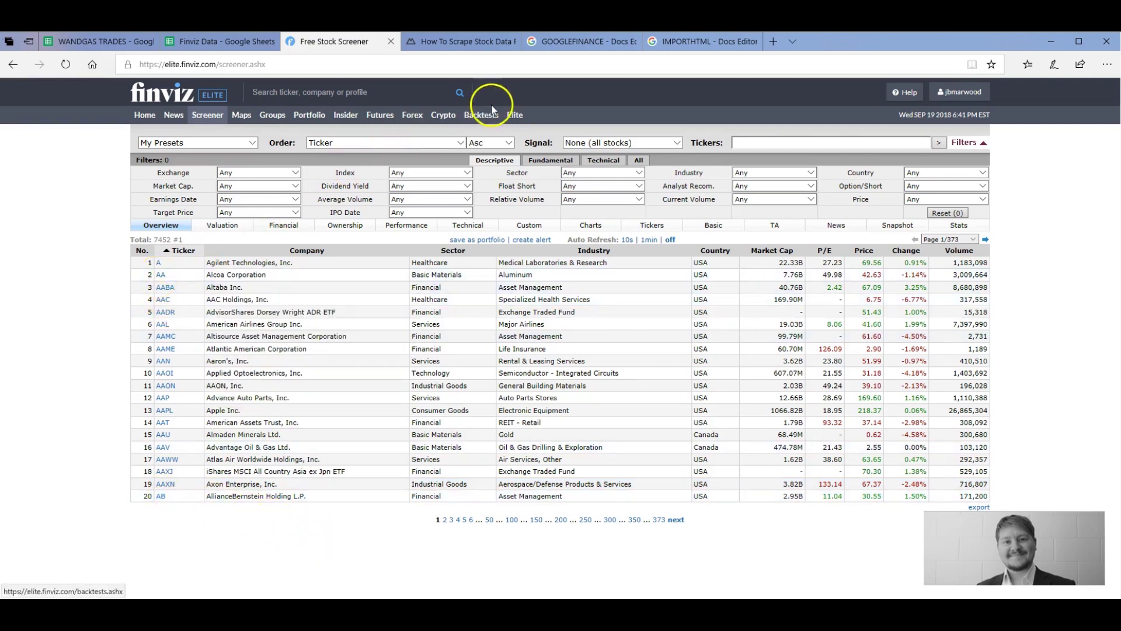
# Step: View the Finviz futures quotes in chart form
pyautogui.click(385, 120)
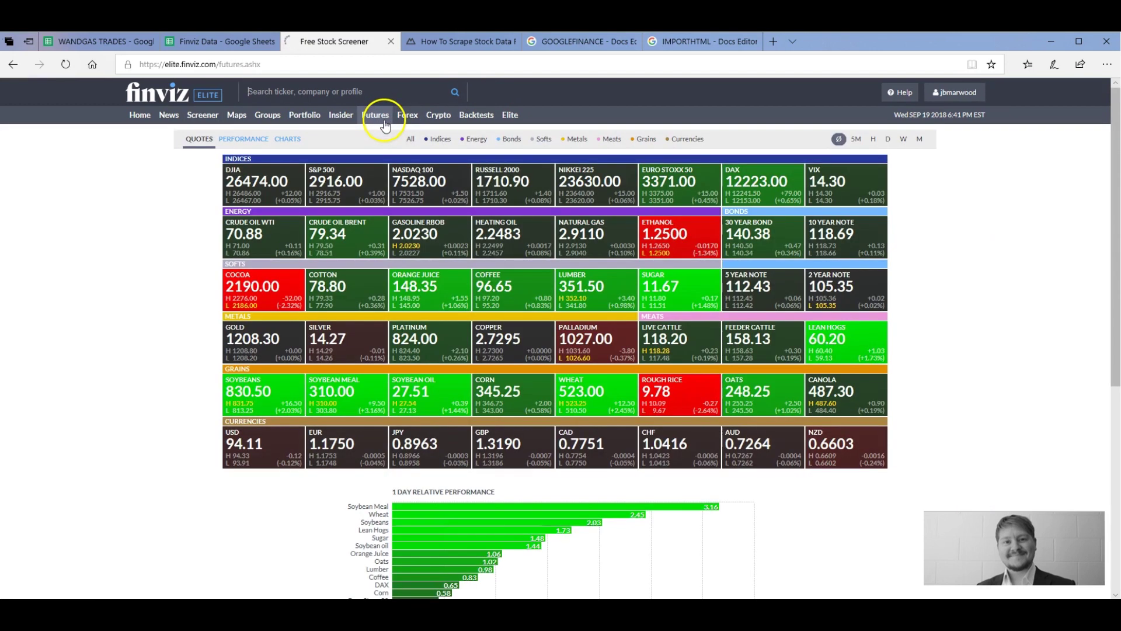
pyautogui.click(287, 141)
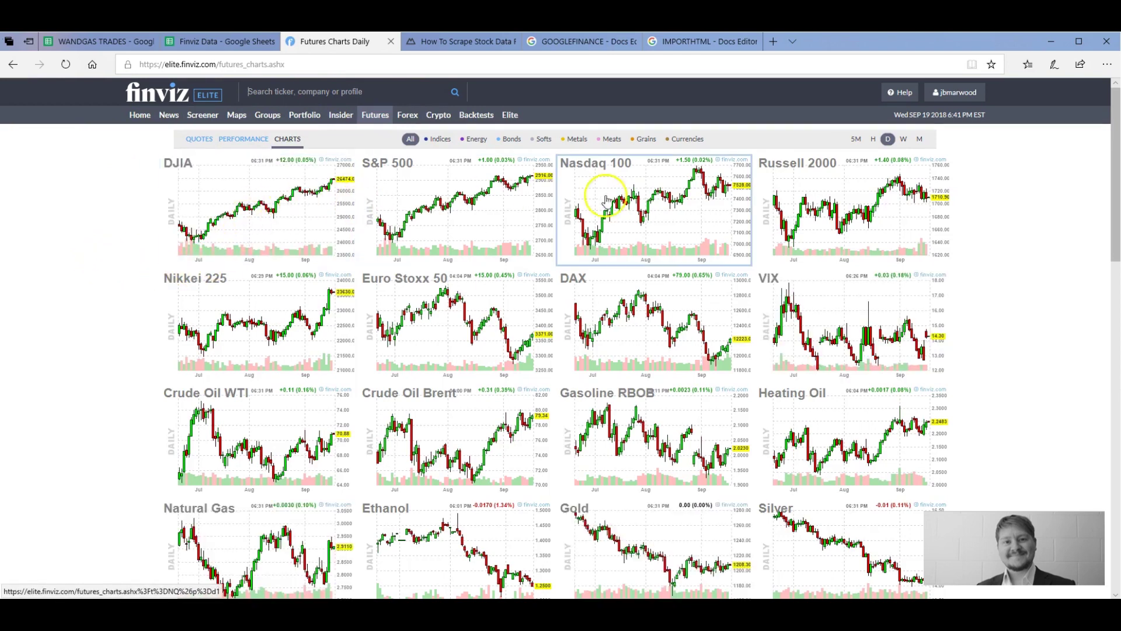
pyautogui.scroll(-10, 836, 256)
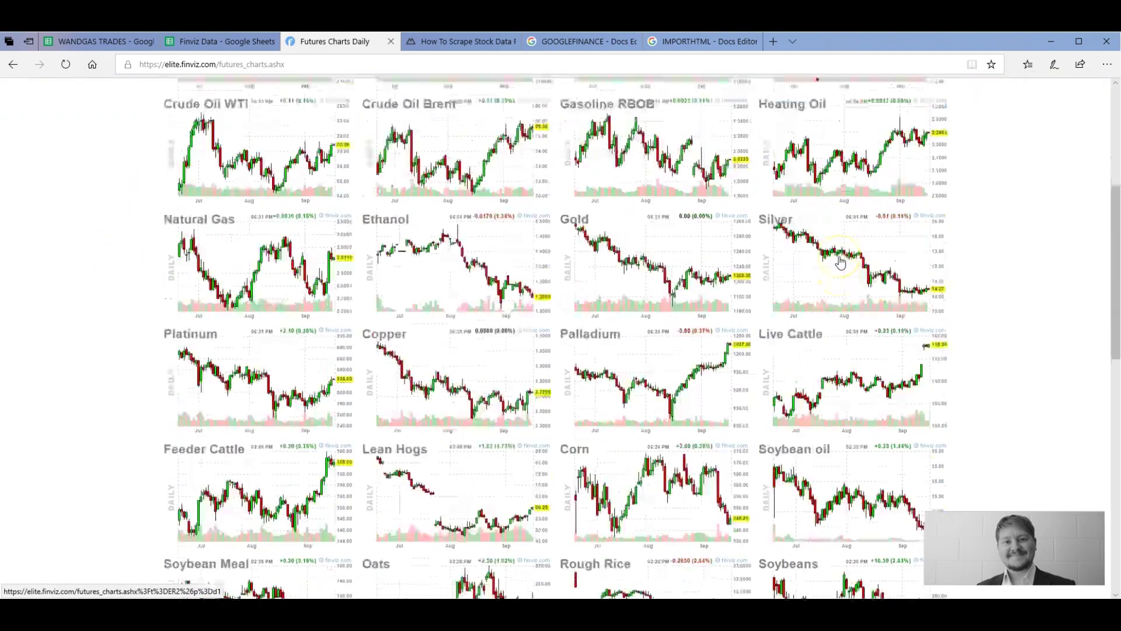
pyautogui.scroll(10, 840, 263)
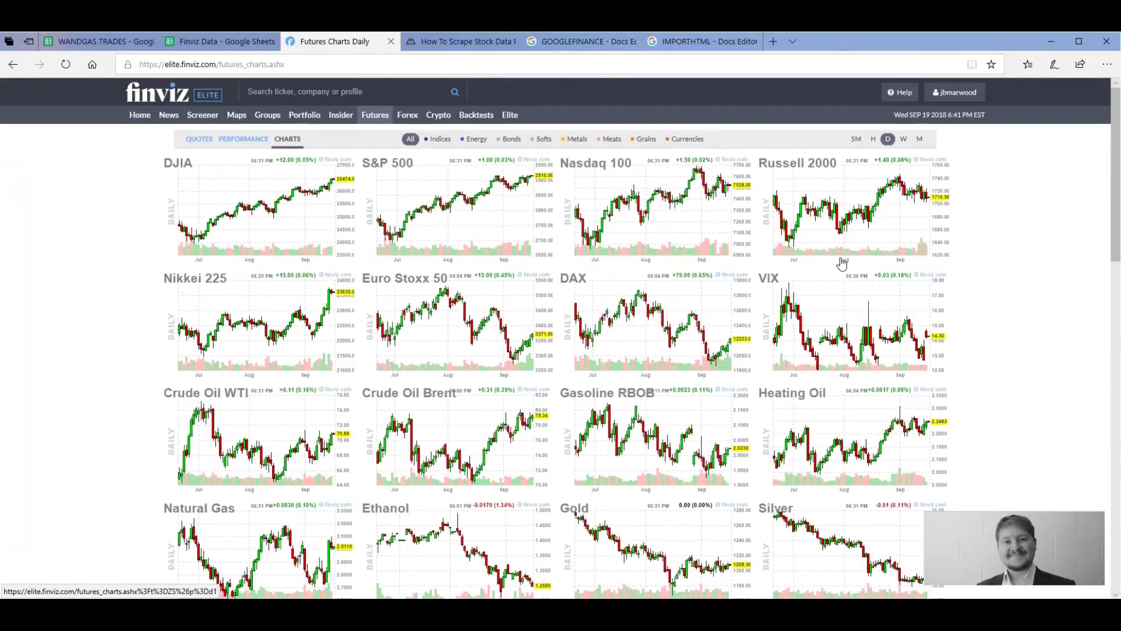
pyautogui.click(533, 186)
# Step: Check the Elite account page showing the account is active
pyautogui.click(511, 114)
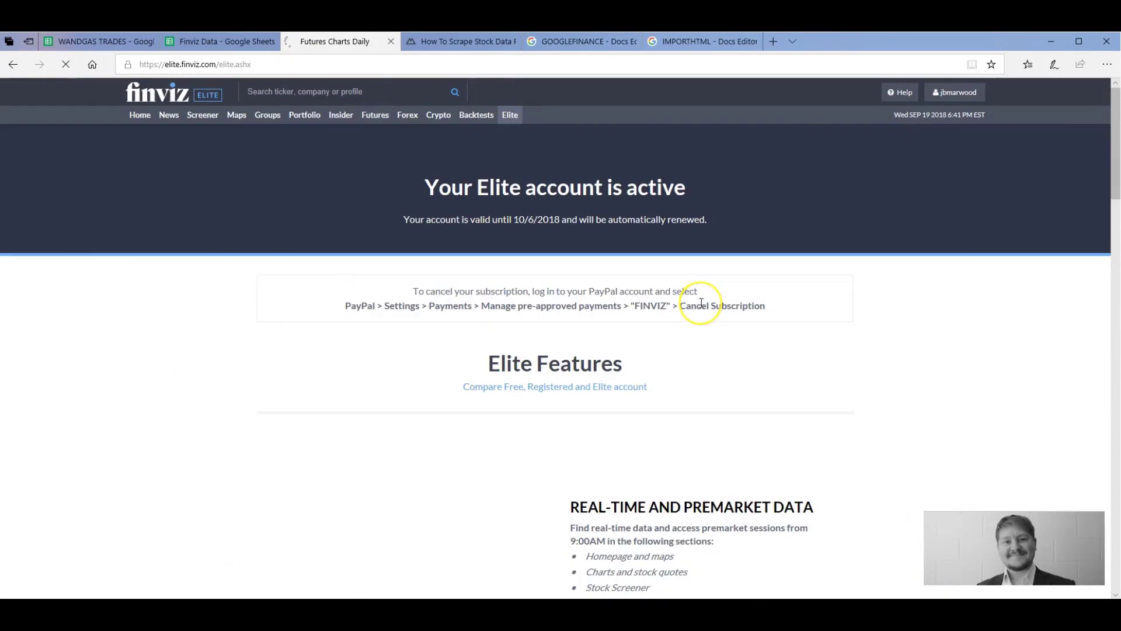
pyautogui.click(690, 320)
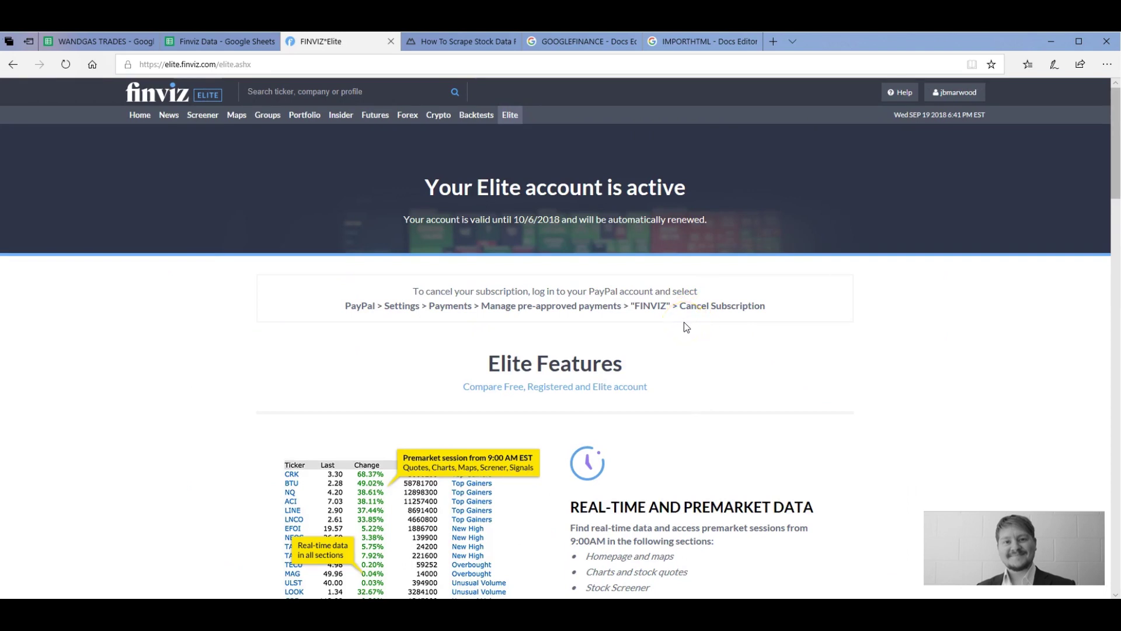
pyautogui.click(710, 345)
# Step: Return to the Finviz home dashboard
pyautogui.moveTo(743, 507); pyautogui.dragTo(796, 507)
pyautogui.click(589, 416)
pyautogui.click(142, 121)
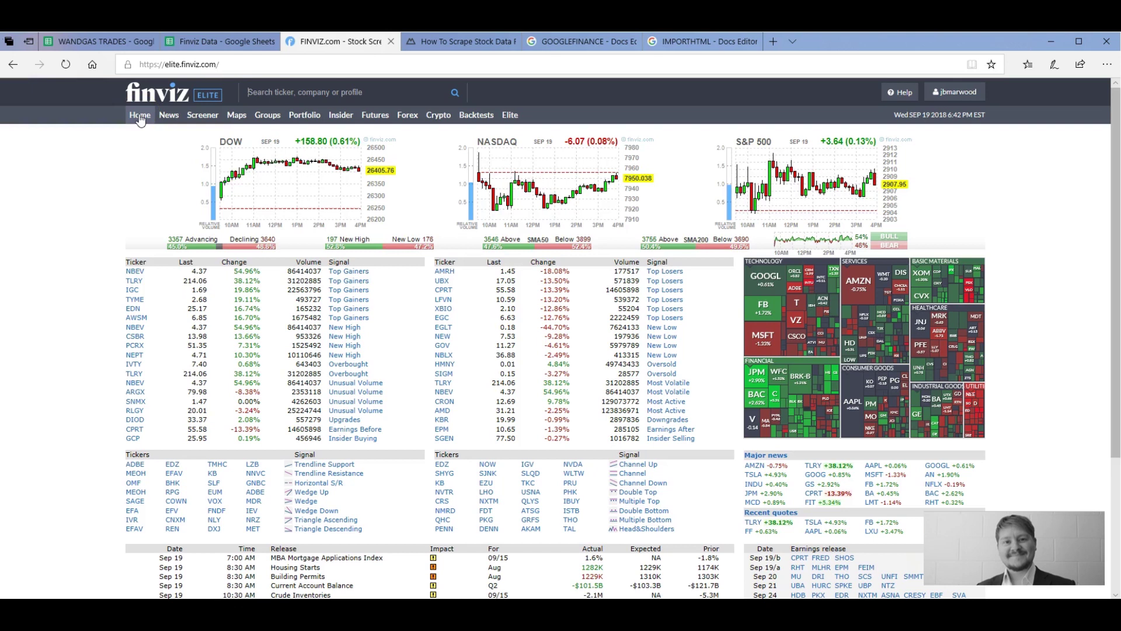
# Step: Search for AAPL and scroll to its fundamentals table showing Market Cap 1066.82B
pyautogui.click(348, 92)
pyautogui.write('AAPL')
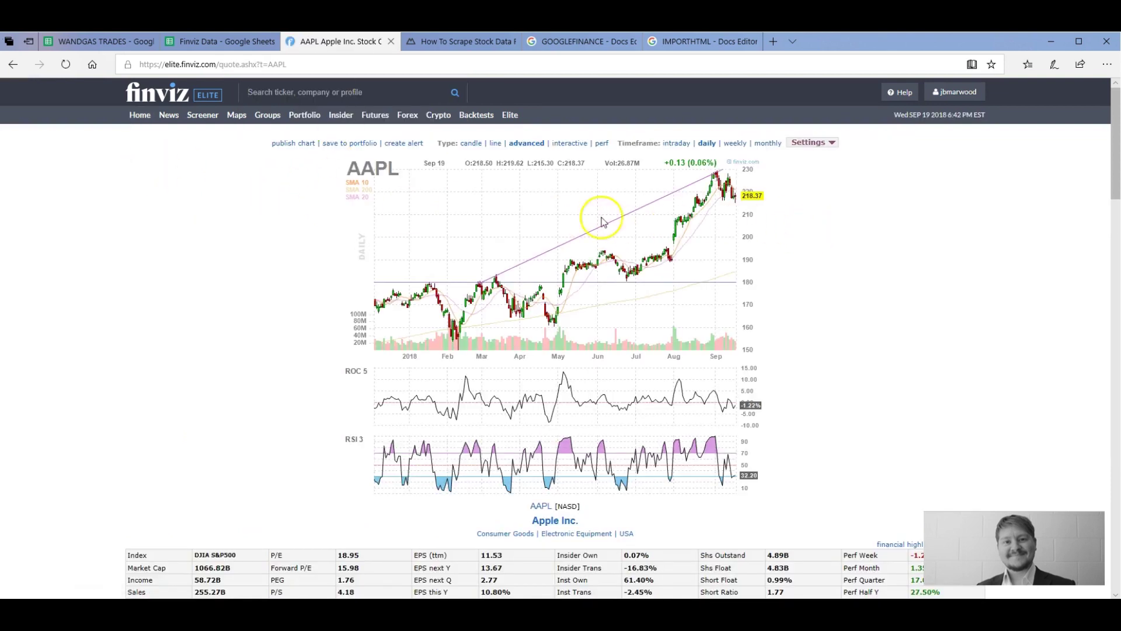
pyautogui.scroll(-1, 132, 217)
pyautogui.scroll(-1, 132, 217)
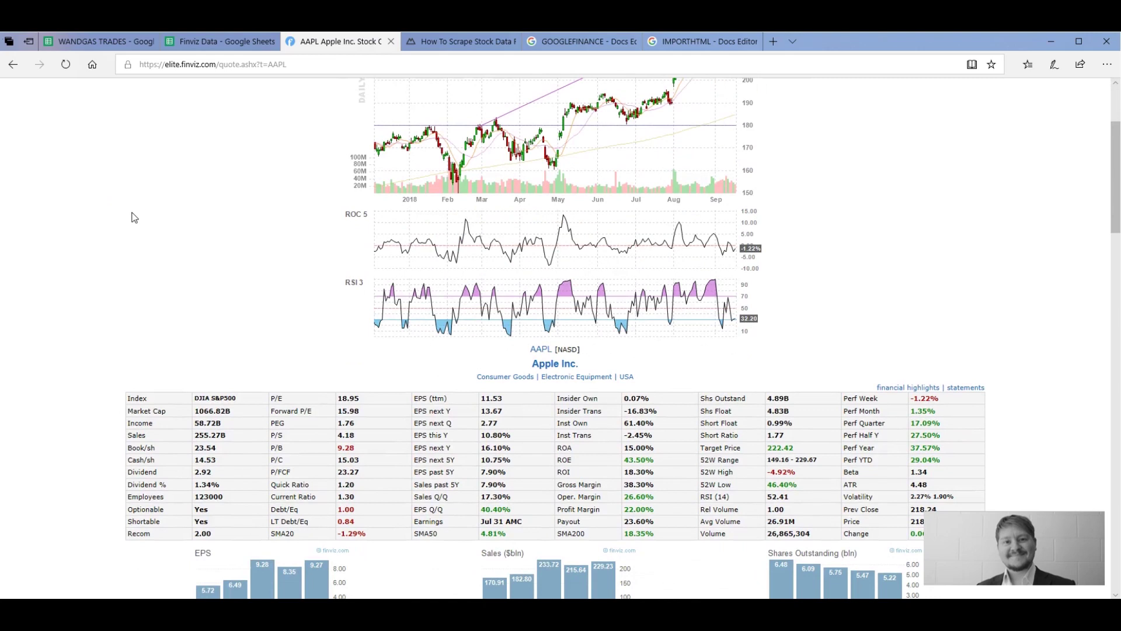
pyautogui.scroll(-1, 132, 217)
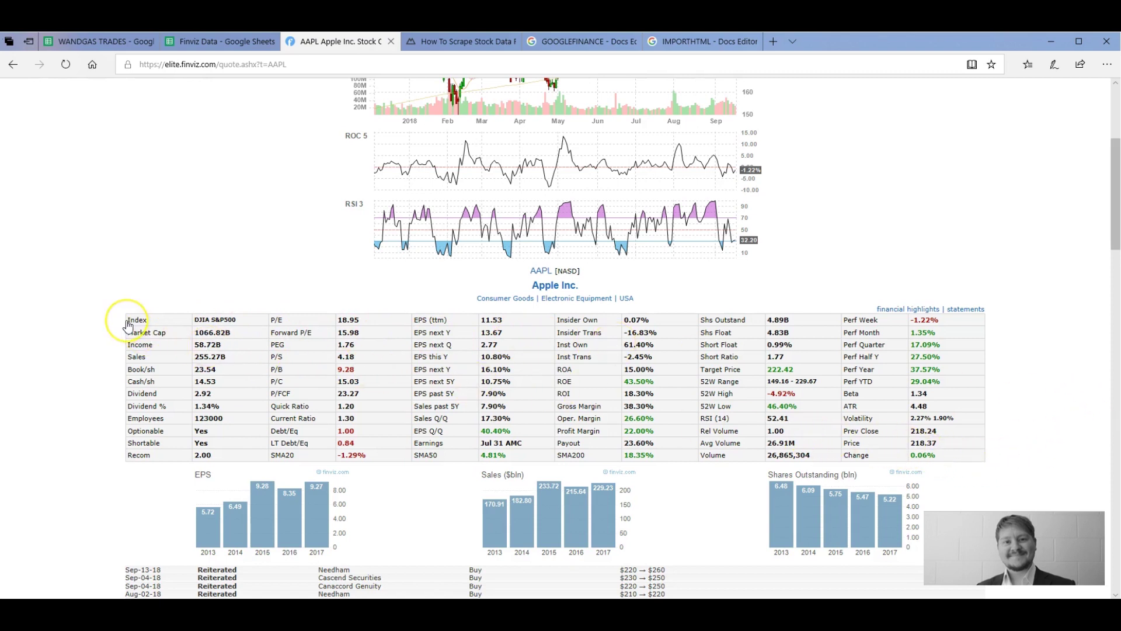
pyautogui.scroll(-1, 128, 321)
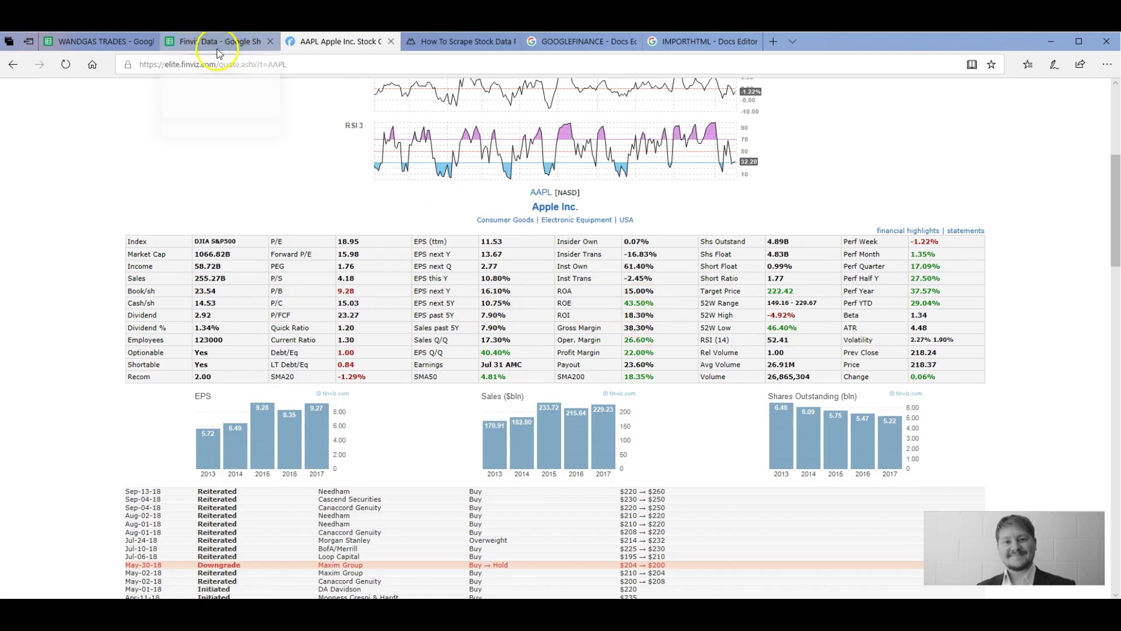
# Step: Read the article's IMPORTHTML syntax and the IMPORTHTML help page
pyautogui.click(496, 42)
pyautogui.scroll(-10, 467, 316)
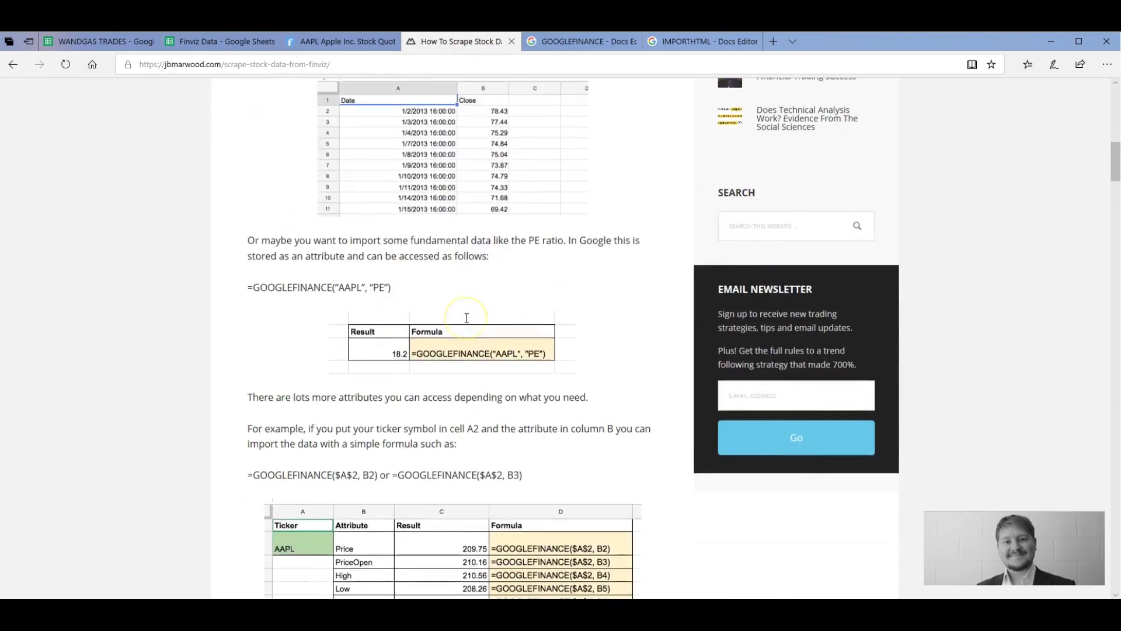
pyautogui.scroll(-9, 468, 323)
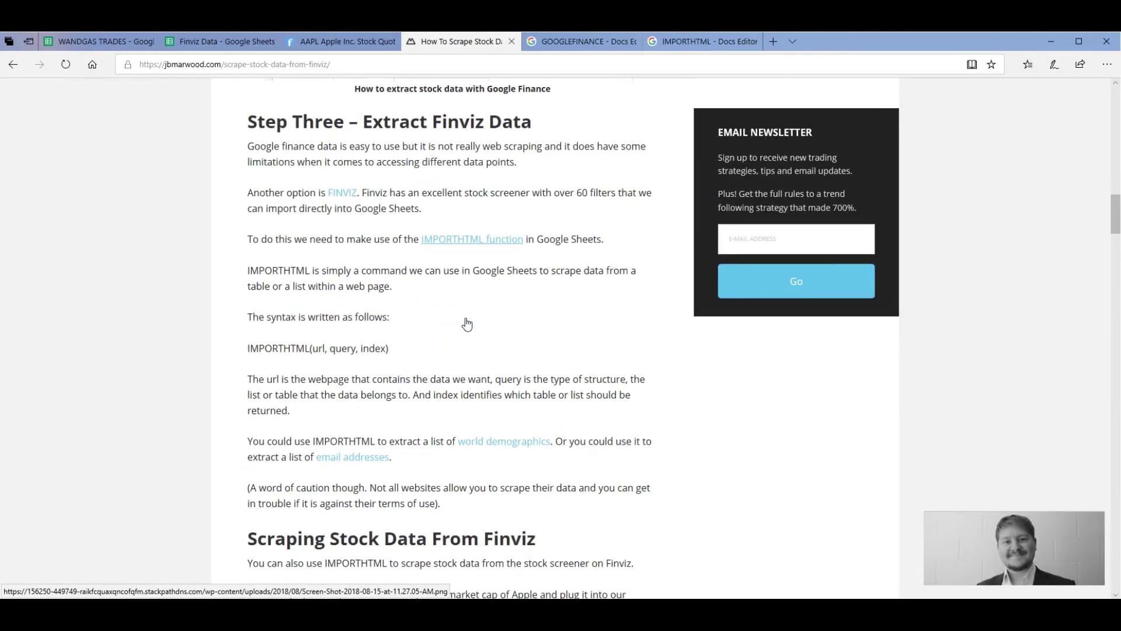
pyautogui.scroll(2, 466, 322)
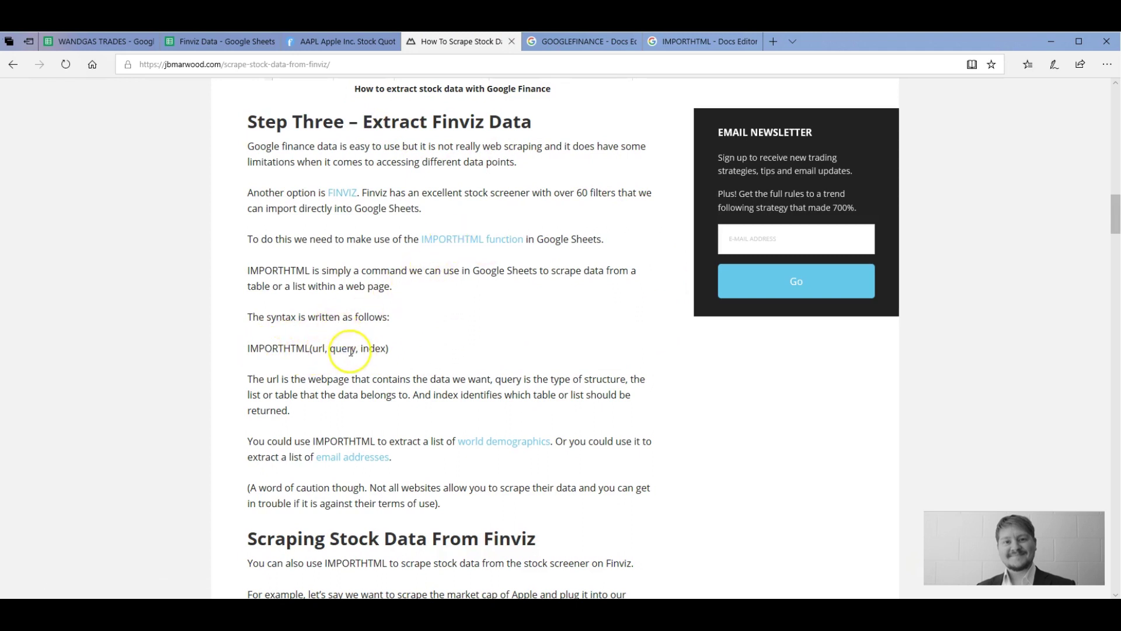
pyautogui.moveTo(387, 348); pyautogui.dragTo(247, 349)
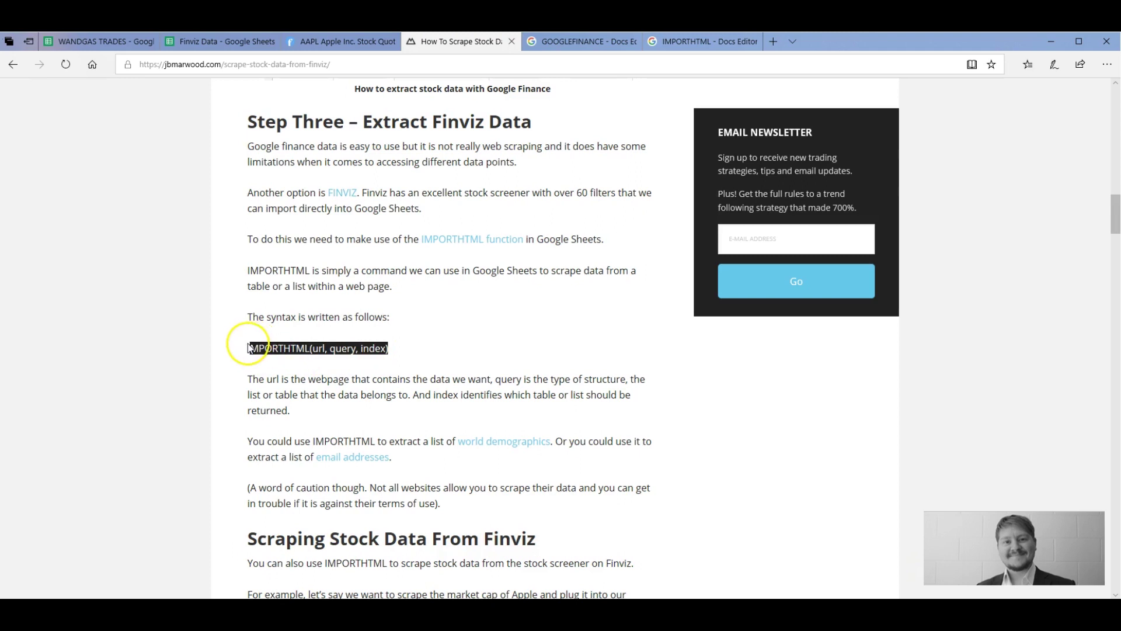
pyautogui.click(696, 43)
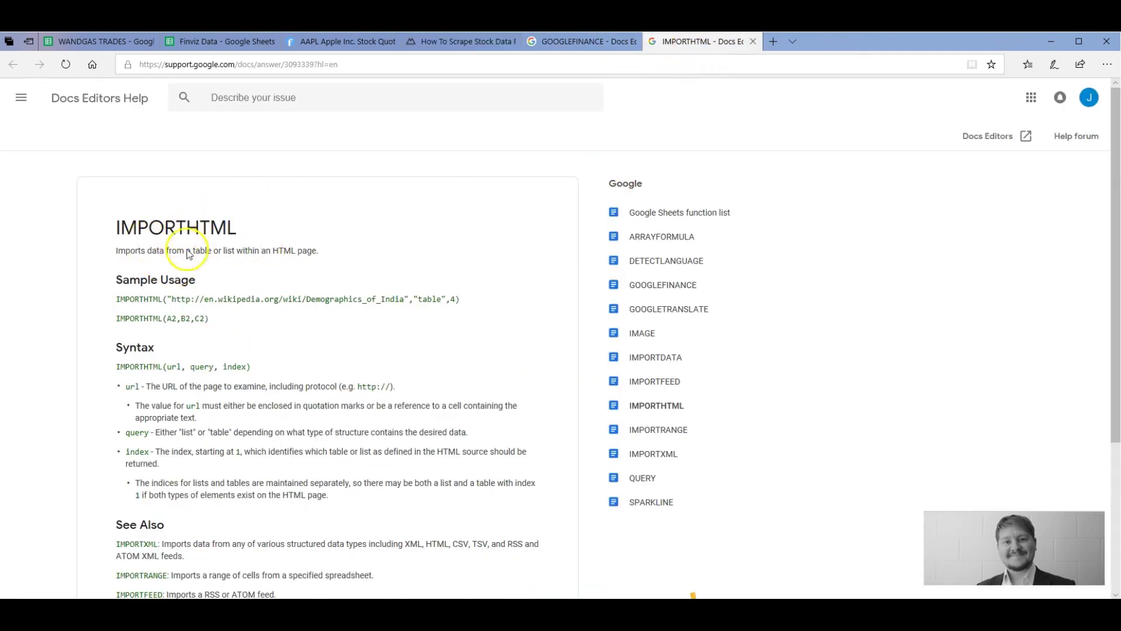
pyautogui.scroll(-1, 170, 234)
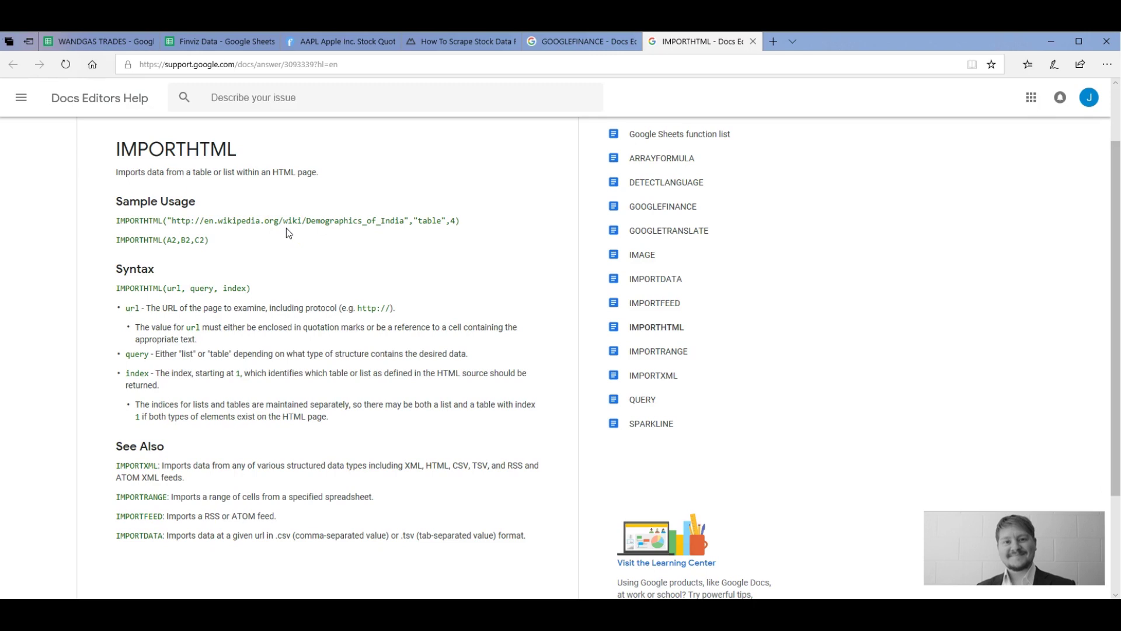
pyautogui.click(622, 42)
pyautogui.click(462, 41)
# Step: Copy the article's example =index(IMPORTHTML(...),2,2) Finviz formula and return to Finviz Data
pyautogui.click(349, 349)
pyautogui.scroll(-3, 321, 351)
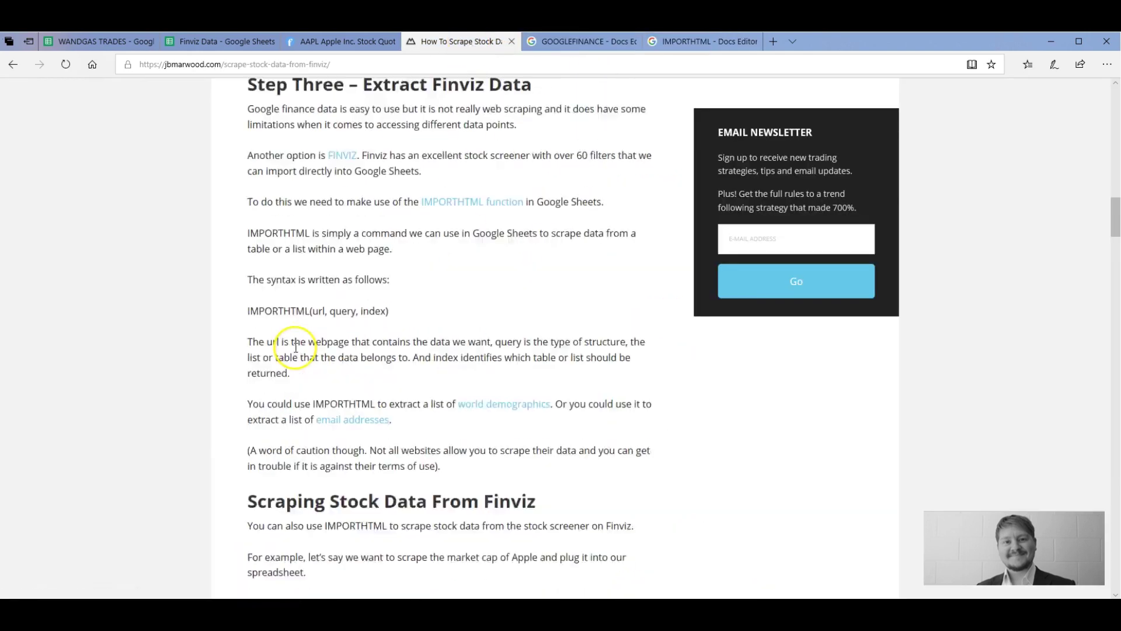
pyautogui.scroll(-4, 294, 284)
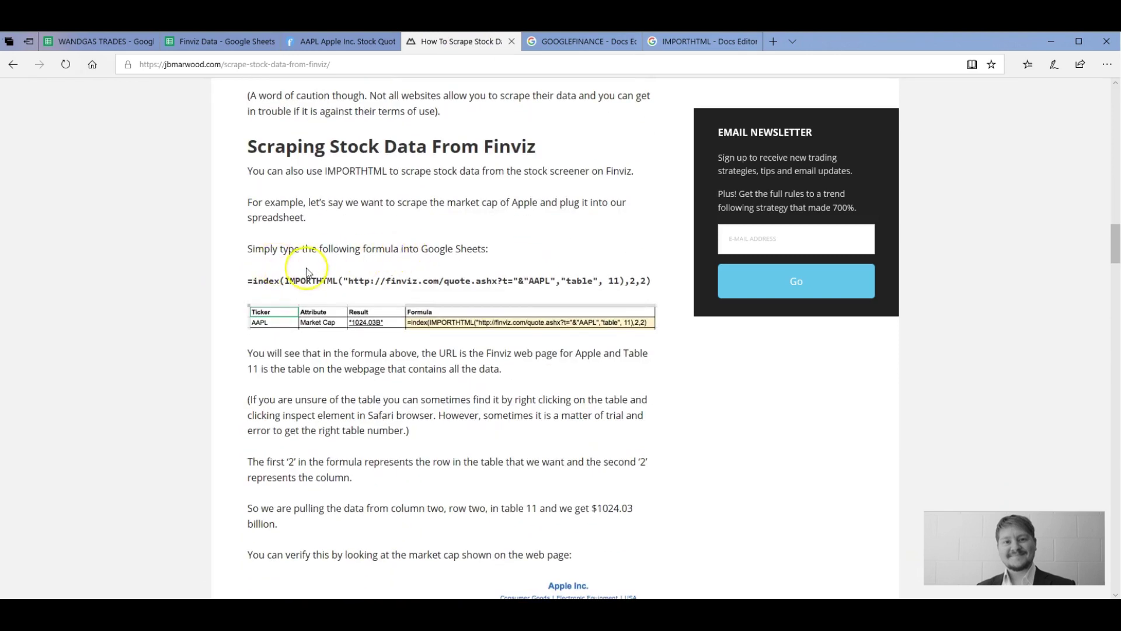
pyautogui.moveTo(250, 282); pyautogui.dragTo(658, 282)
pyautogui.hotkey('ctrl', 'c')
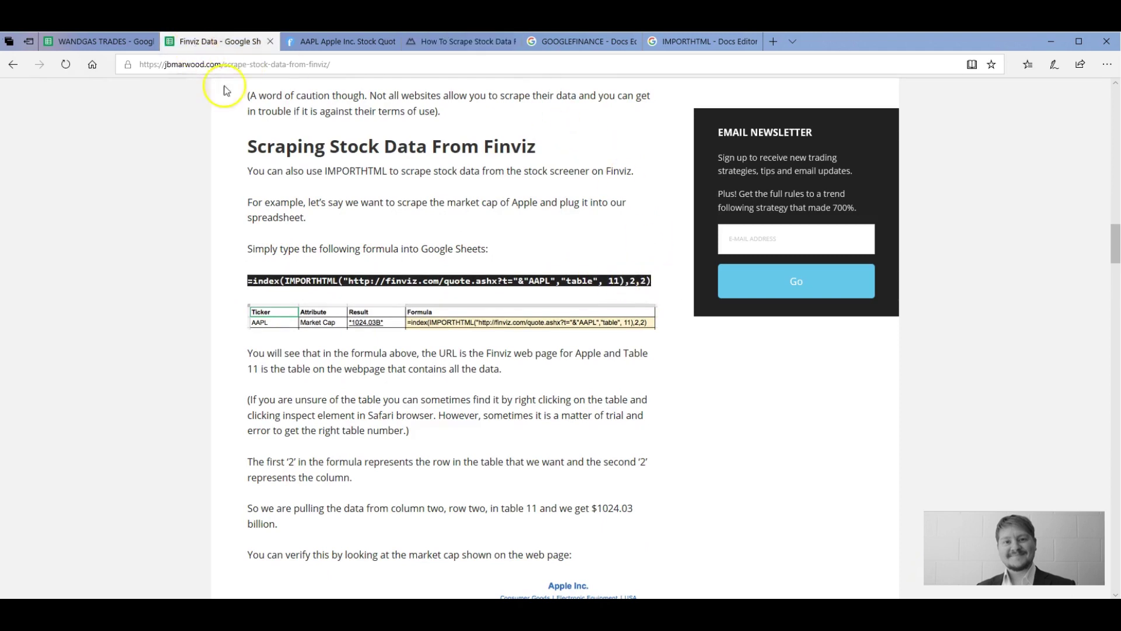
pyautogui.click(201, 42)
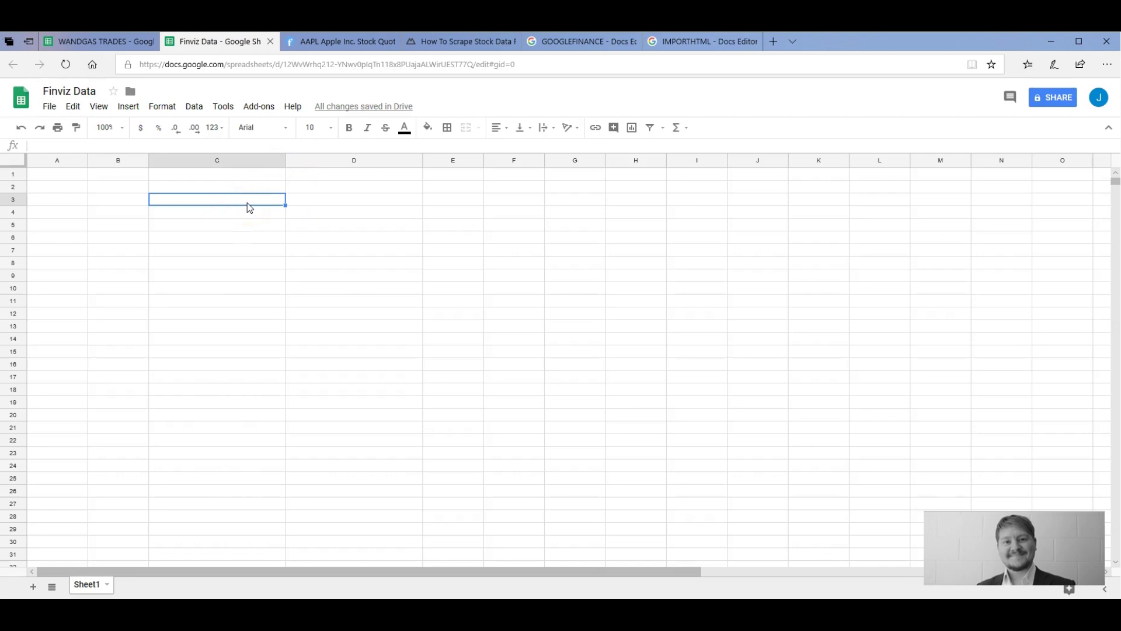
# Step: Paste the IMPORTHTML formula into C3 and review its url, AAPL ticker, table query and index 11
pyautogui.hotkey('ctrl', 'v')
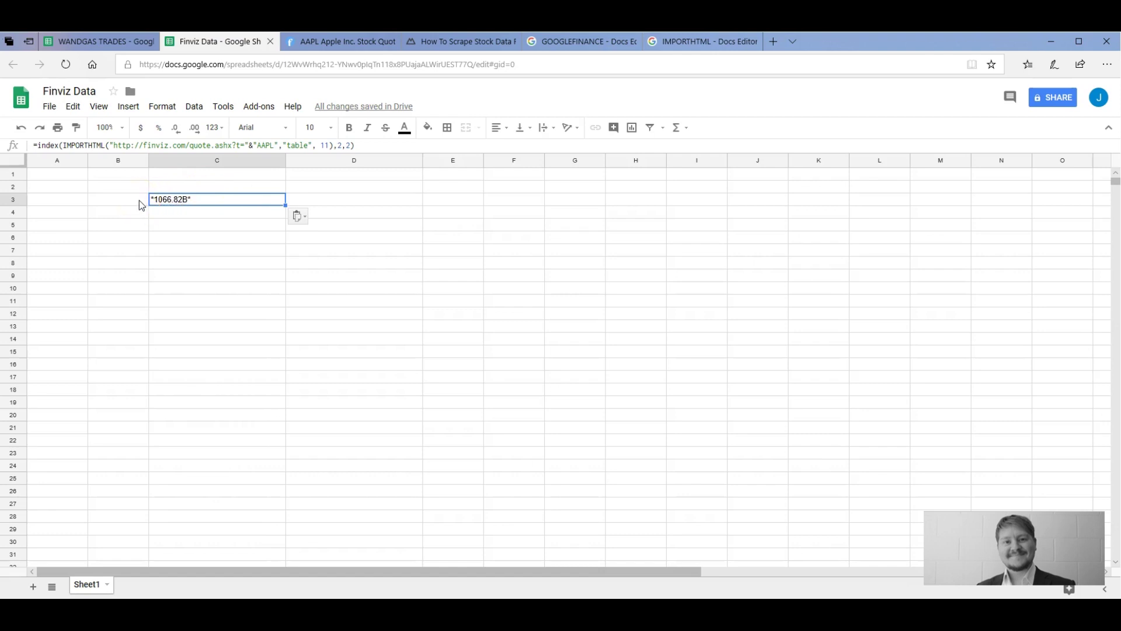
pyautogui.click(43, 145)
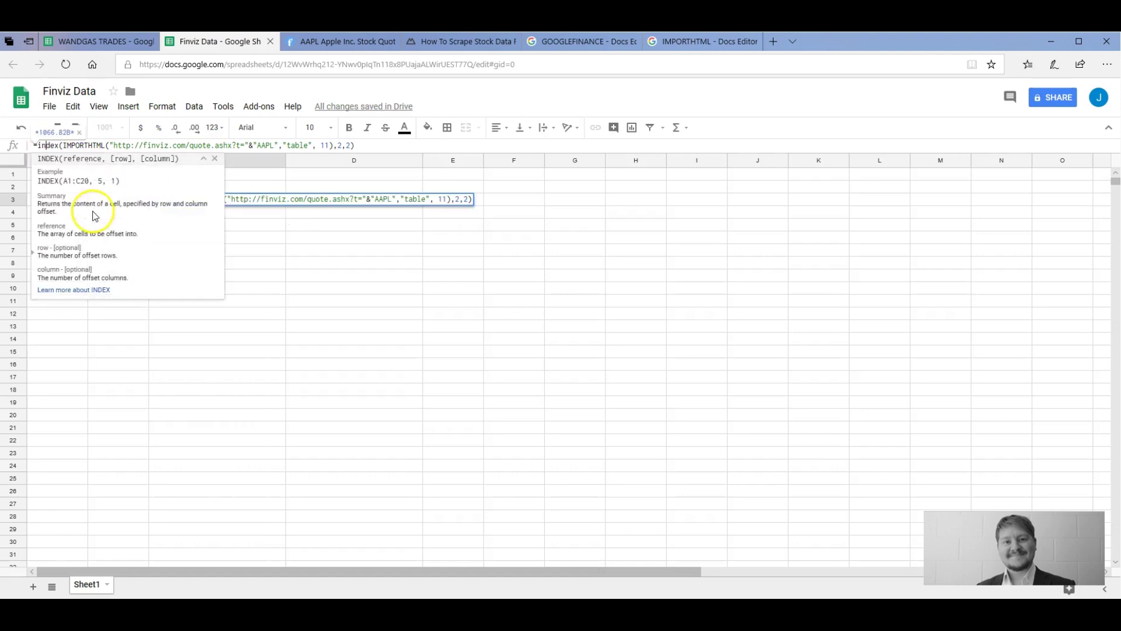
pyautogui.click(81, 146)
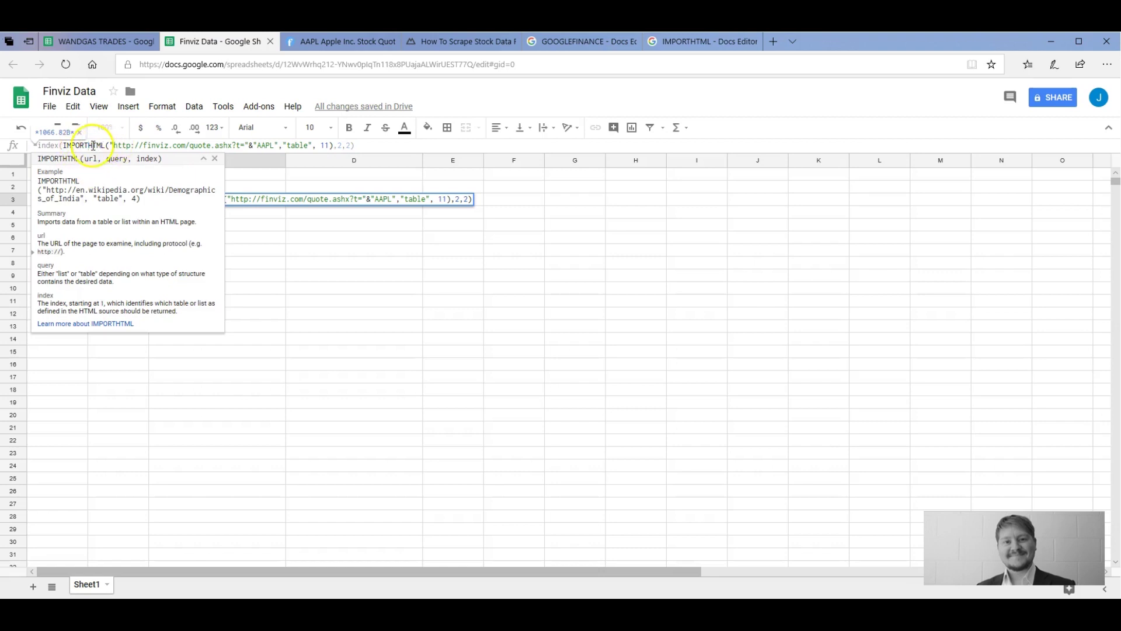
pyautogui.click(117, 146)
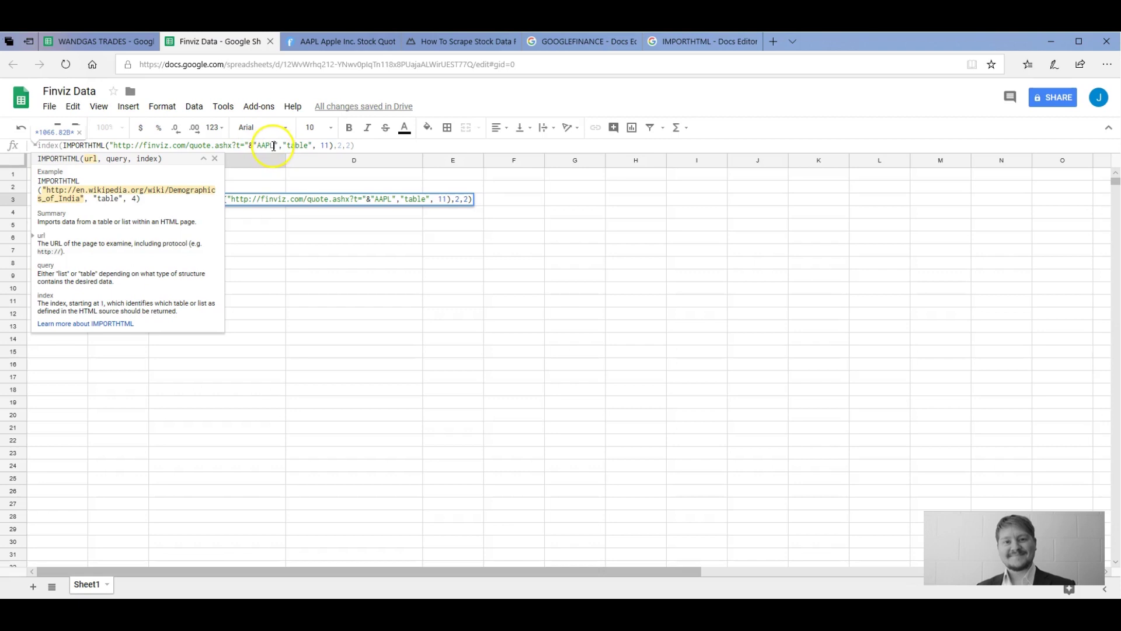
pyautogui.moveTo(274, 145); pyautogui.dragTo(259, 149)
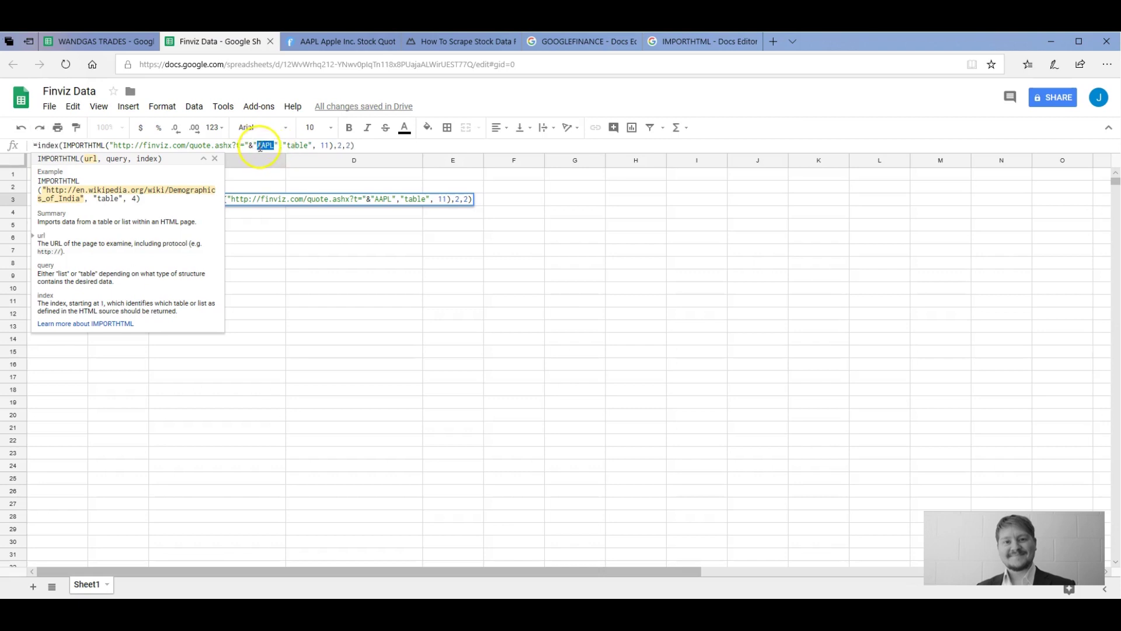
pyautogui.click(291, 146)
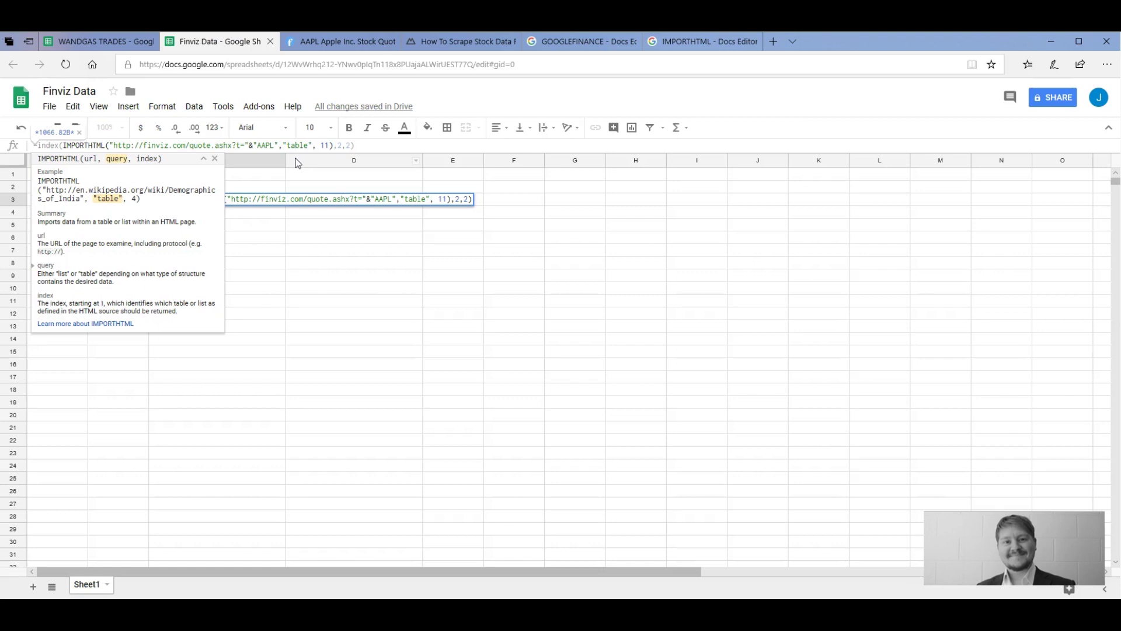
pyautogui.click(319, 144)
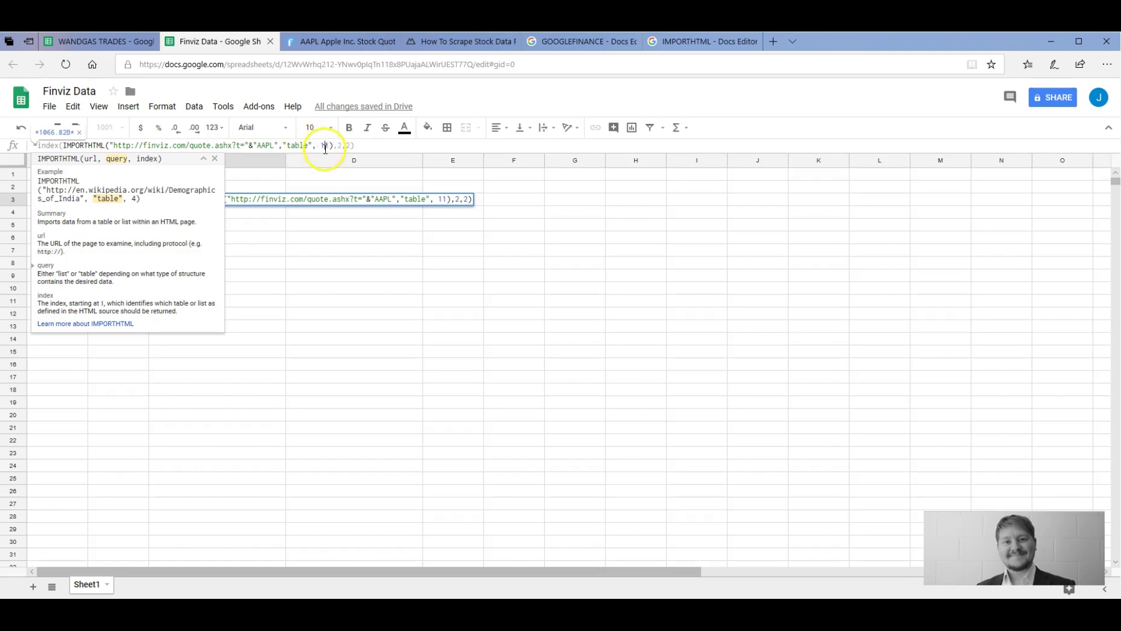
pyautogui.click(304, 248)
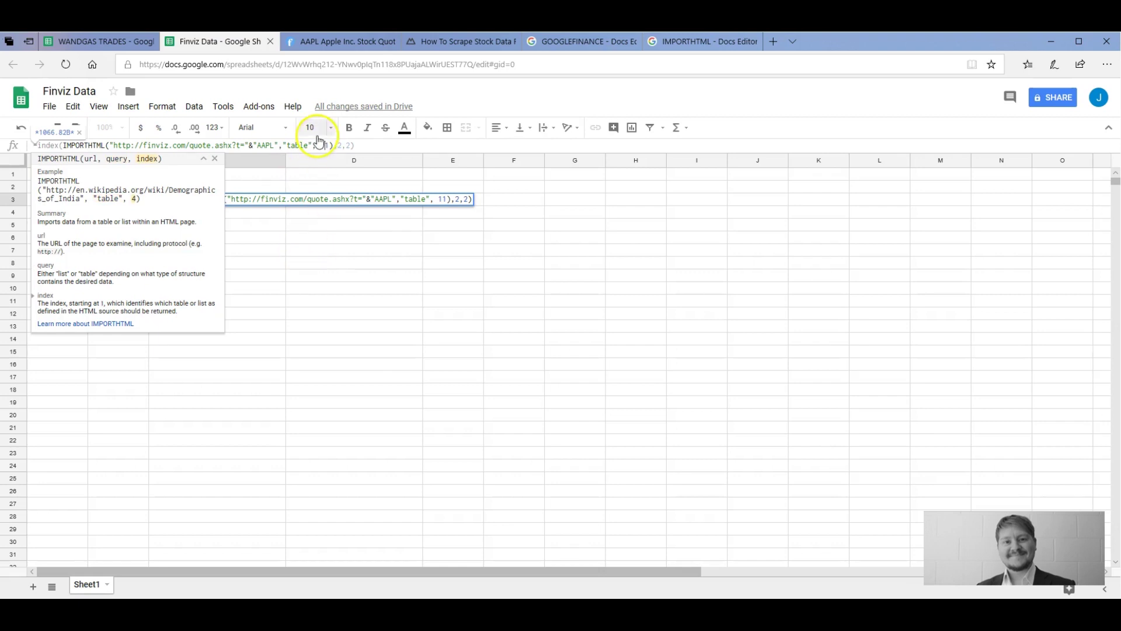
pyautogui.click(348, 41)
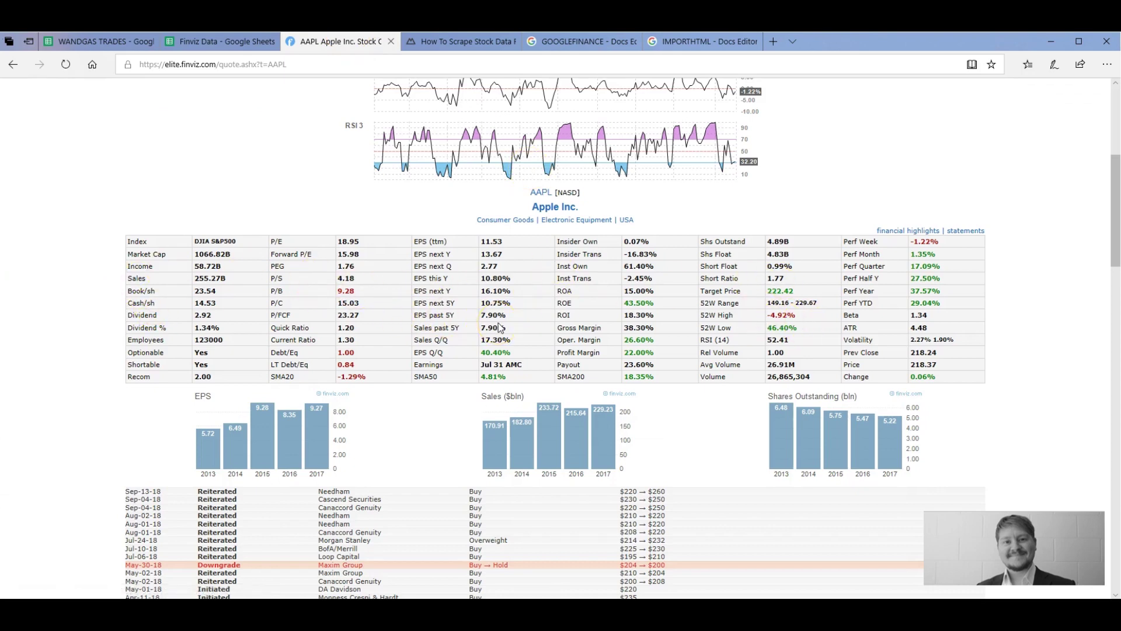
# Step: Verify AAPL's Market Cap 1066.82B in the Finviz stats table, then return to the spreadsheet
pyautogui.scroll(1, 499, 328)
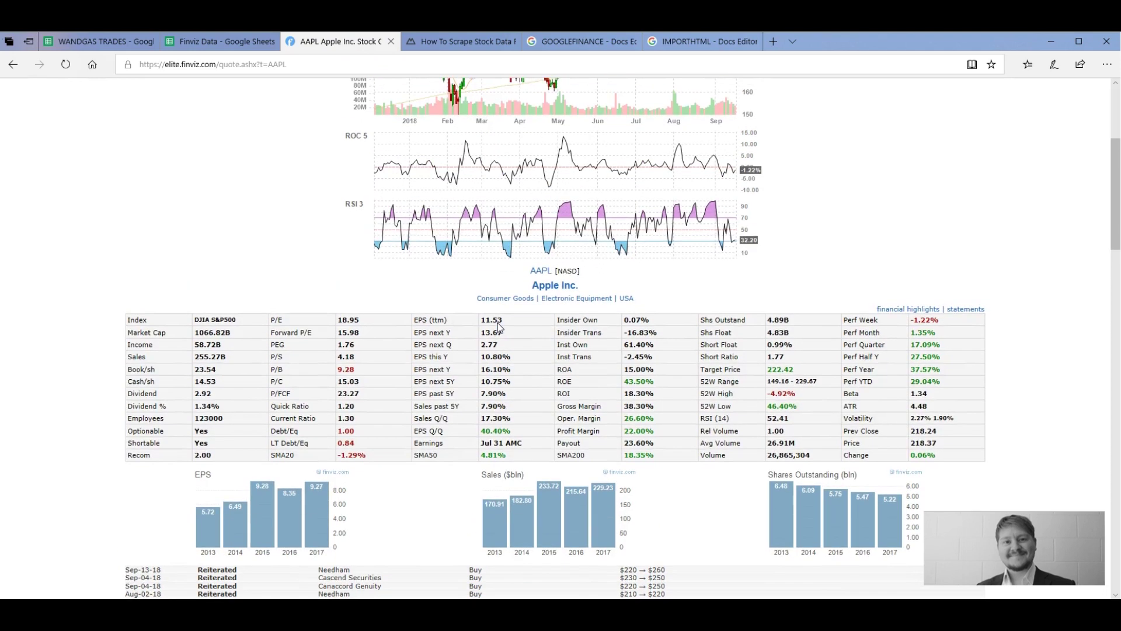
pyautogui.moveTo(160, 322)
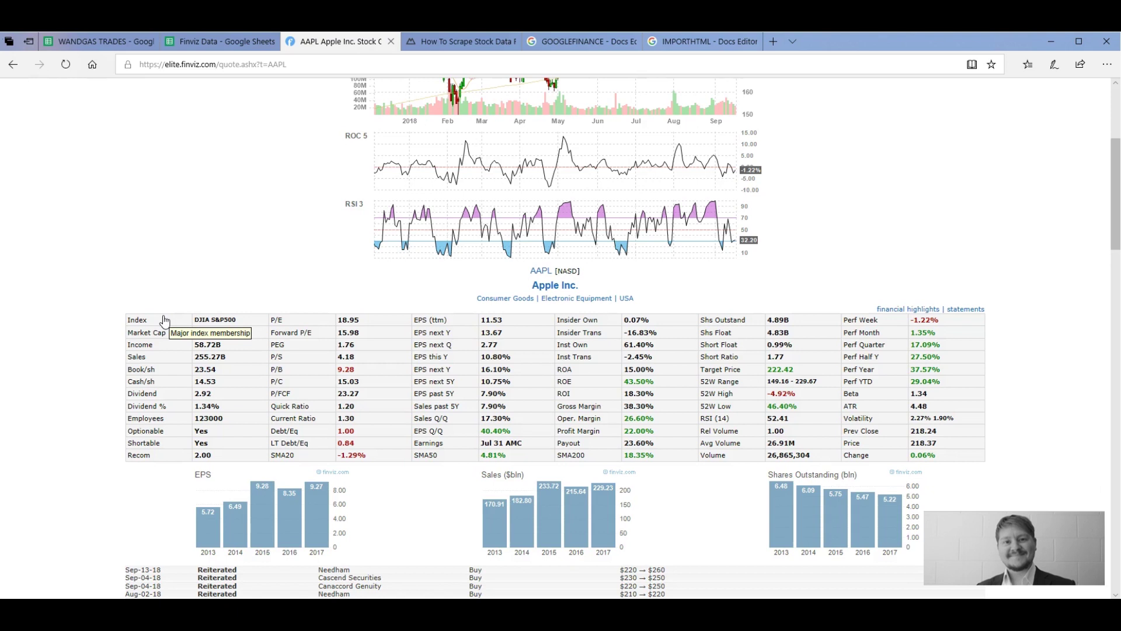
pyautogui.scroll(-5, 166, 320)
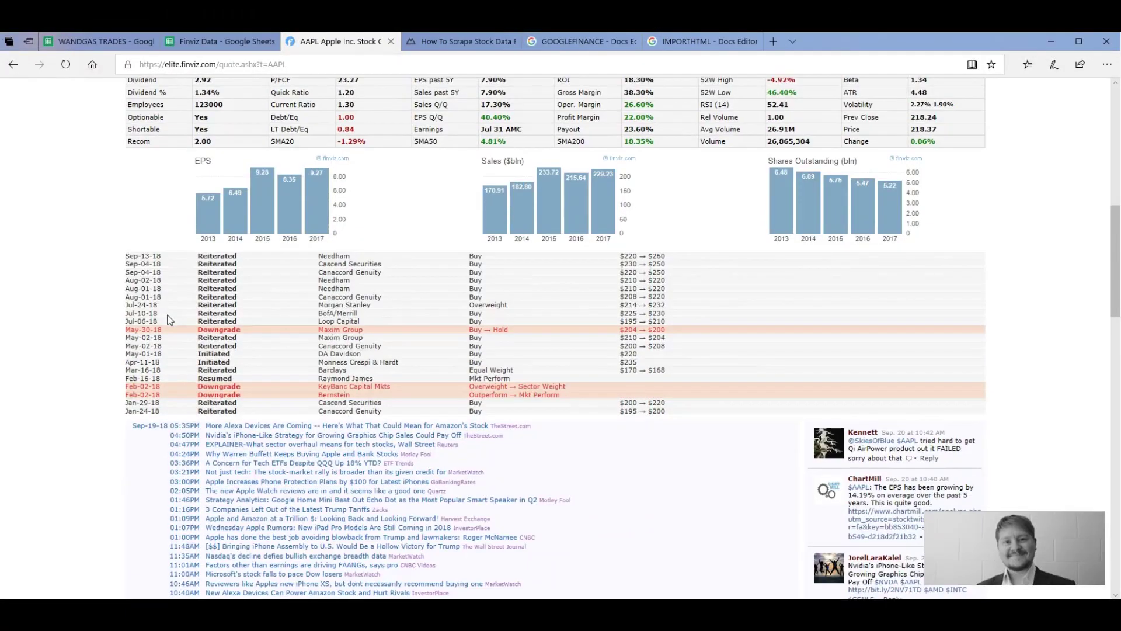
pyautogui.scroll(3, 168, 320)
pyautogui.rightClick(226, 225)
pyautogui.click(123, 237)
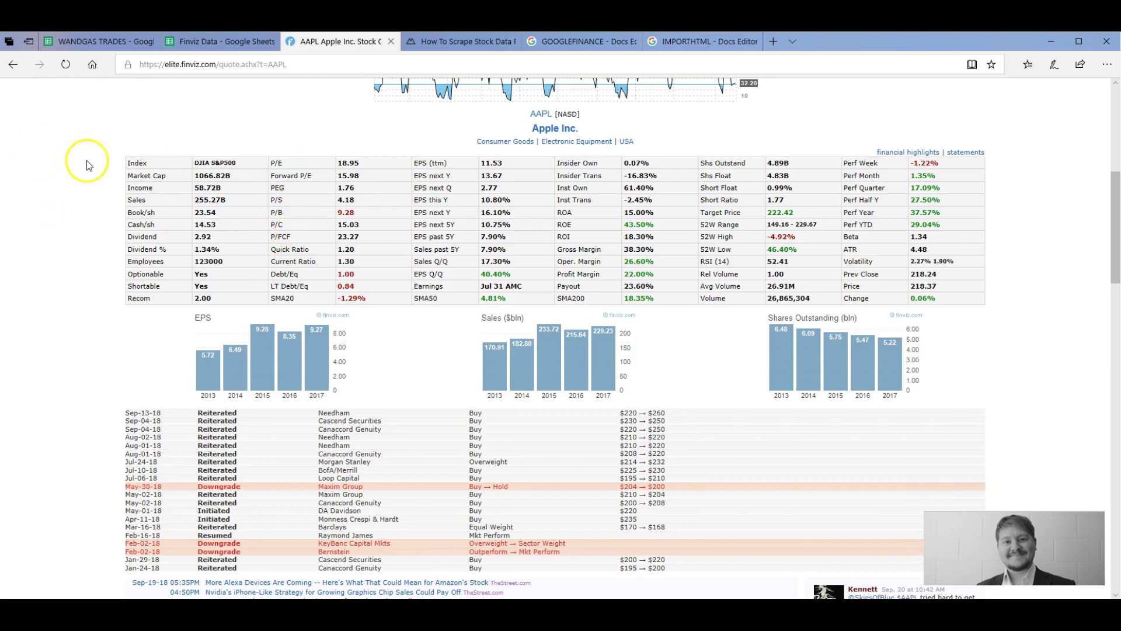
pyautogui.rightClick(114, 135)
pyautogui.press('Escape')
pyautogui.click(224, 42)
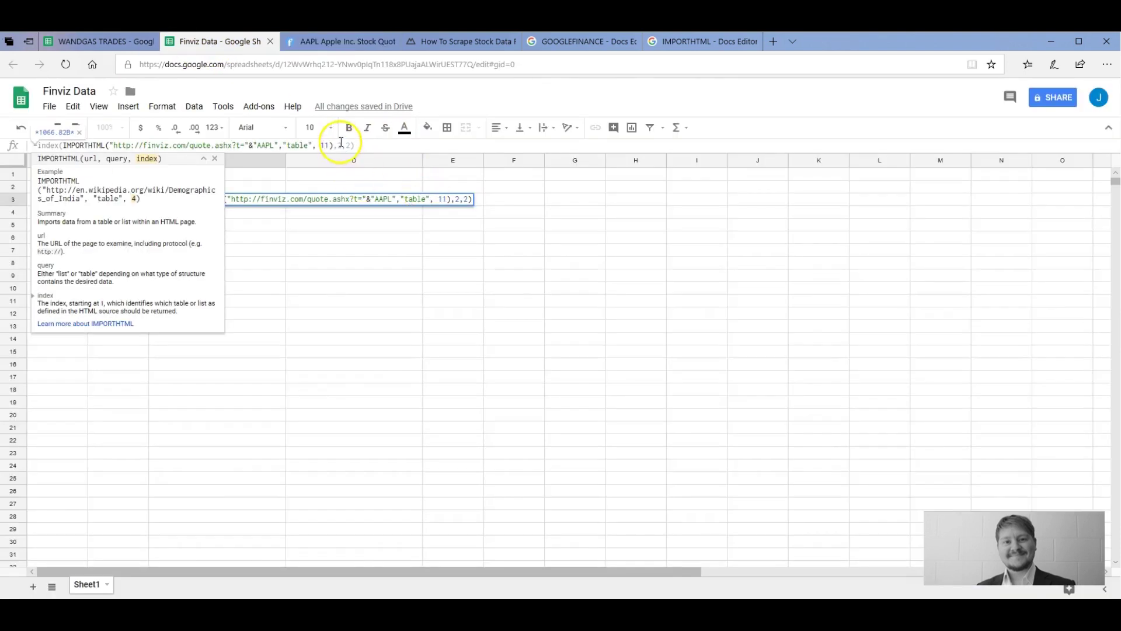
# Step: Commit the C3 formula with row and column offsets 2,2, returning 1066.82B
pyautogui.click(341, 144)
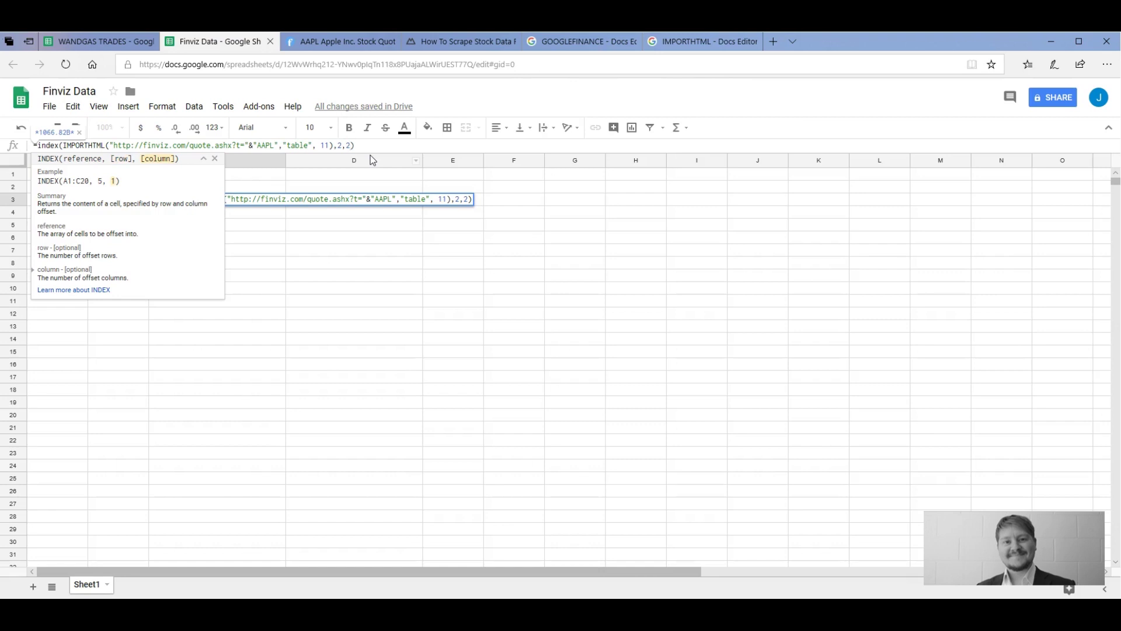
pyautogui.press('Return')
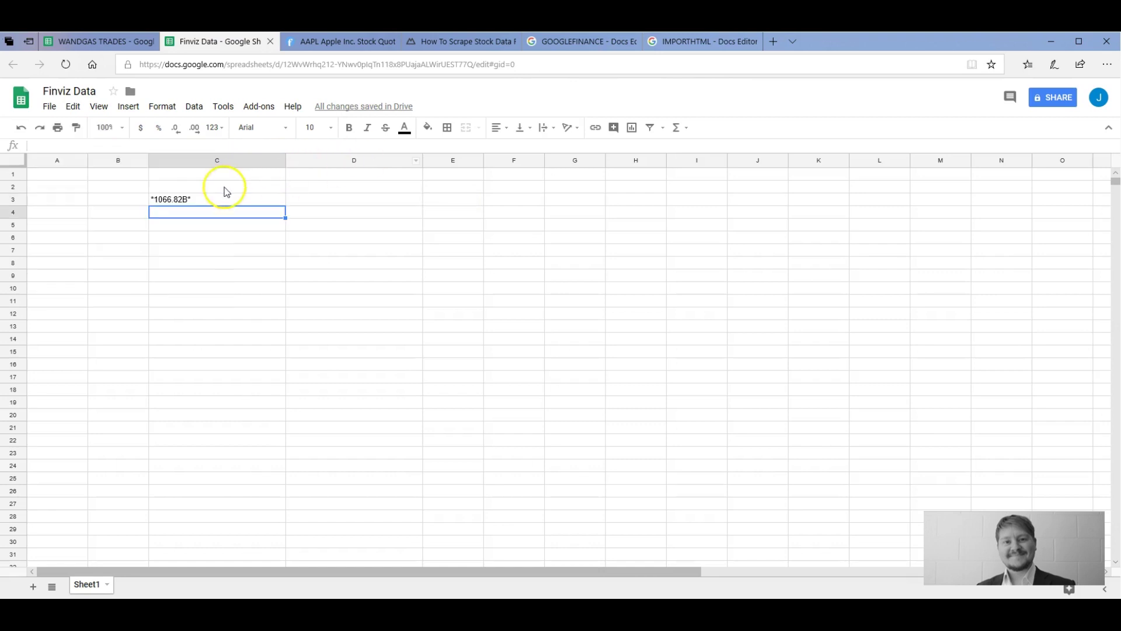
pyautogui.click(200, 200)
# Step: Label B3 as 'Market Cap' beside the imported value
pyautogui.click(118, 200)
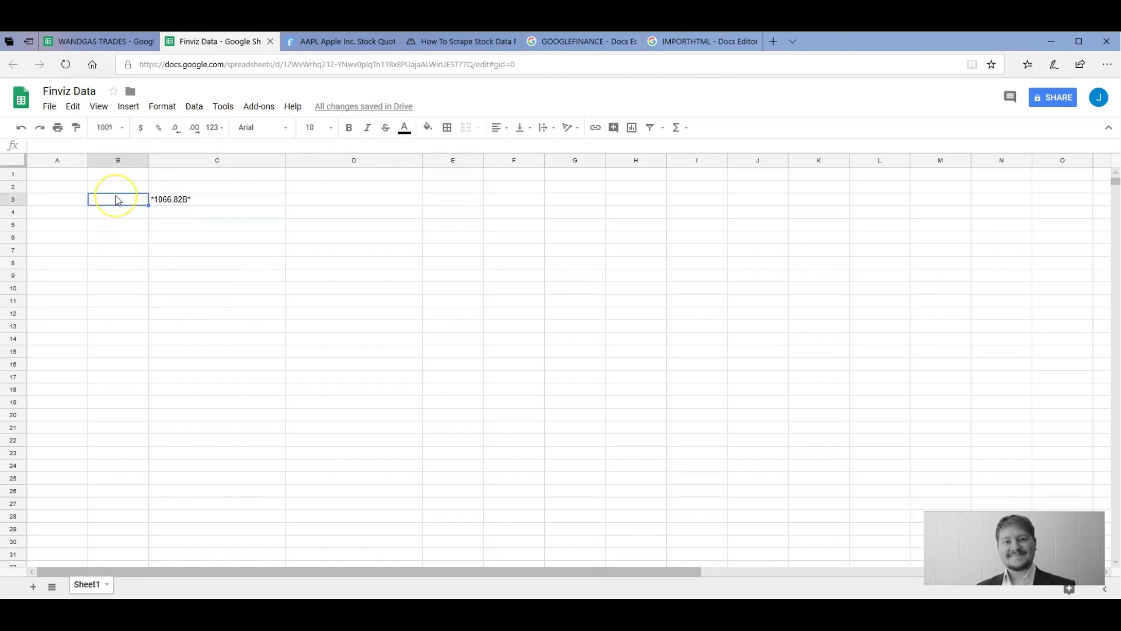
pyautogui.write('mARKE')
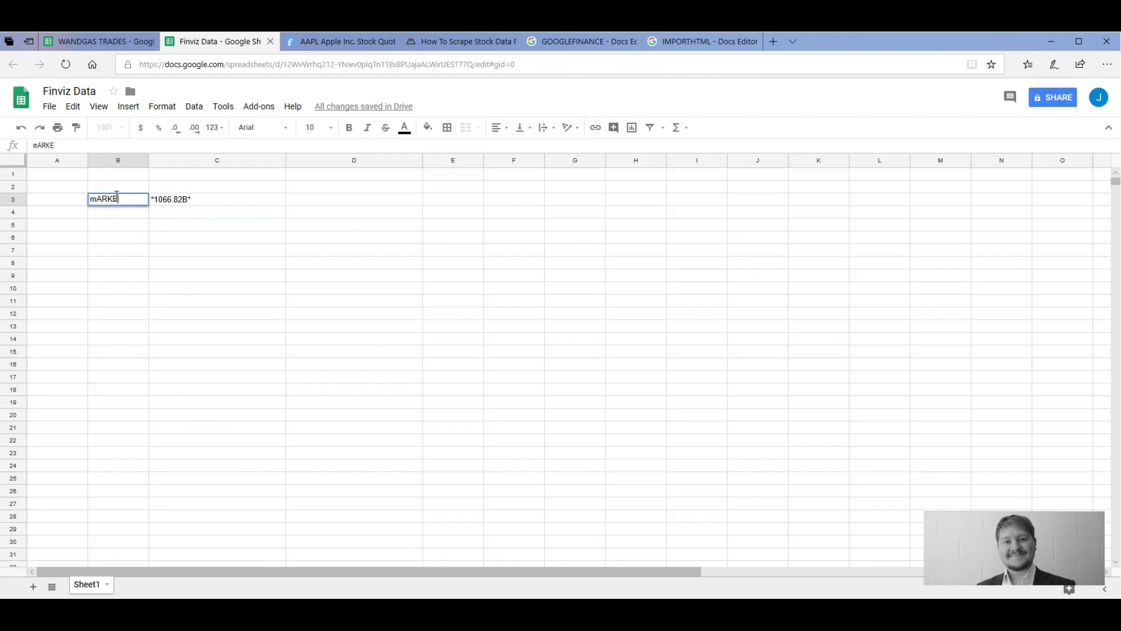
pyautogui.press('BackSpace')
pyautogui.press('BackSpace')
pyautogui.press('BackSpace')
pyautogui.press('BackSpace')
pyautogui.press('Return')
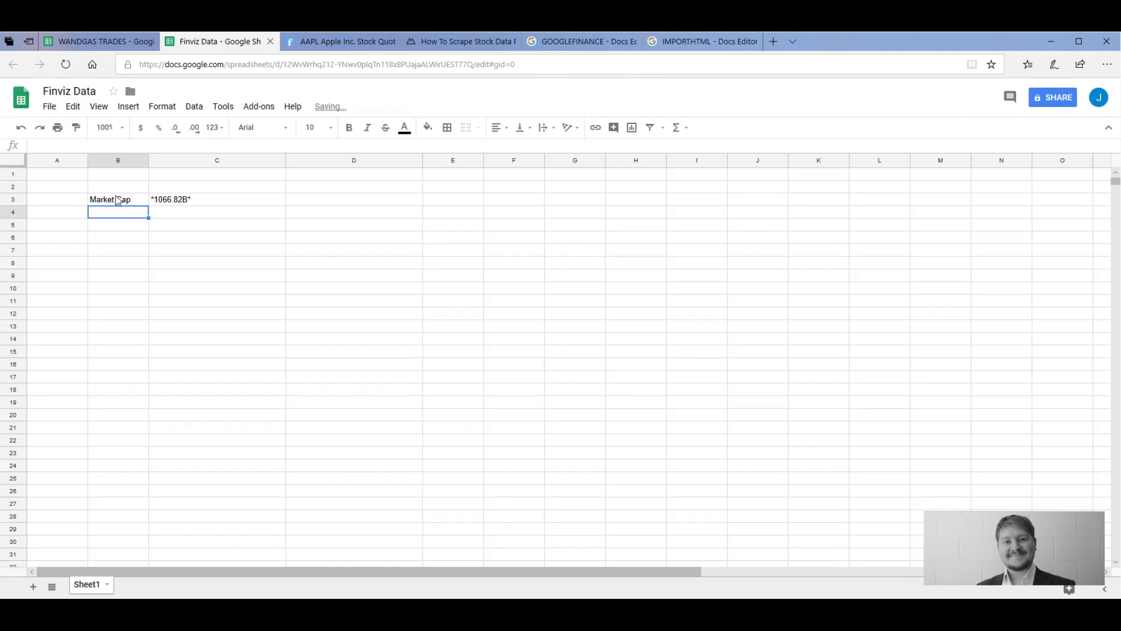
pyautogui.click(220, 200)
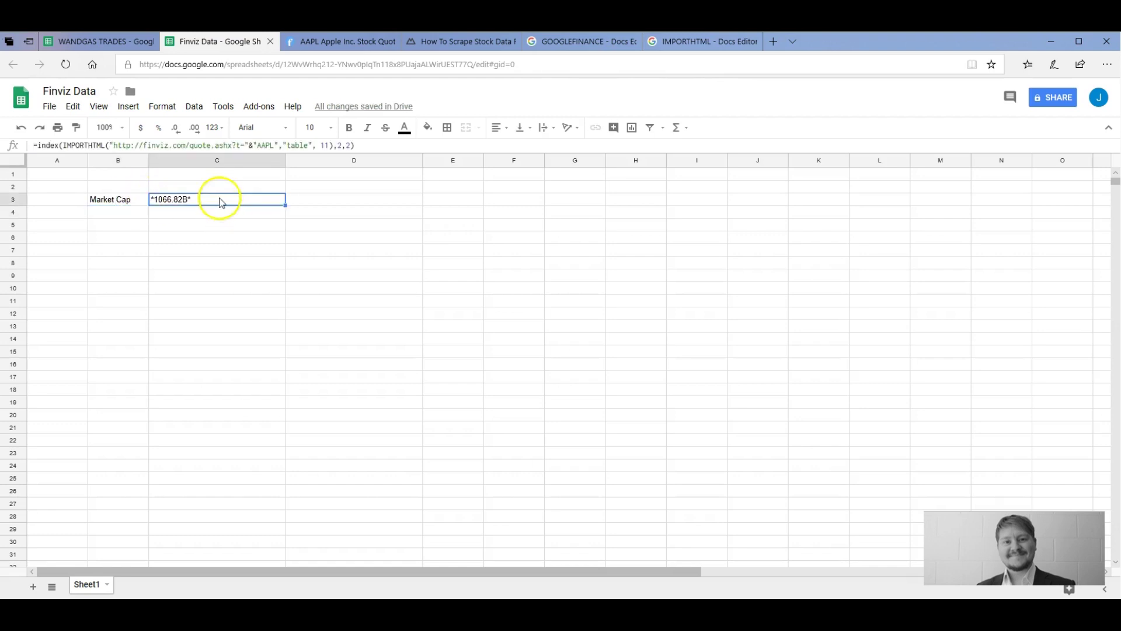
pyautogui.click(338, 42)
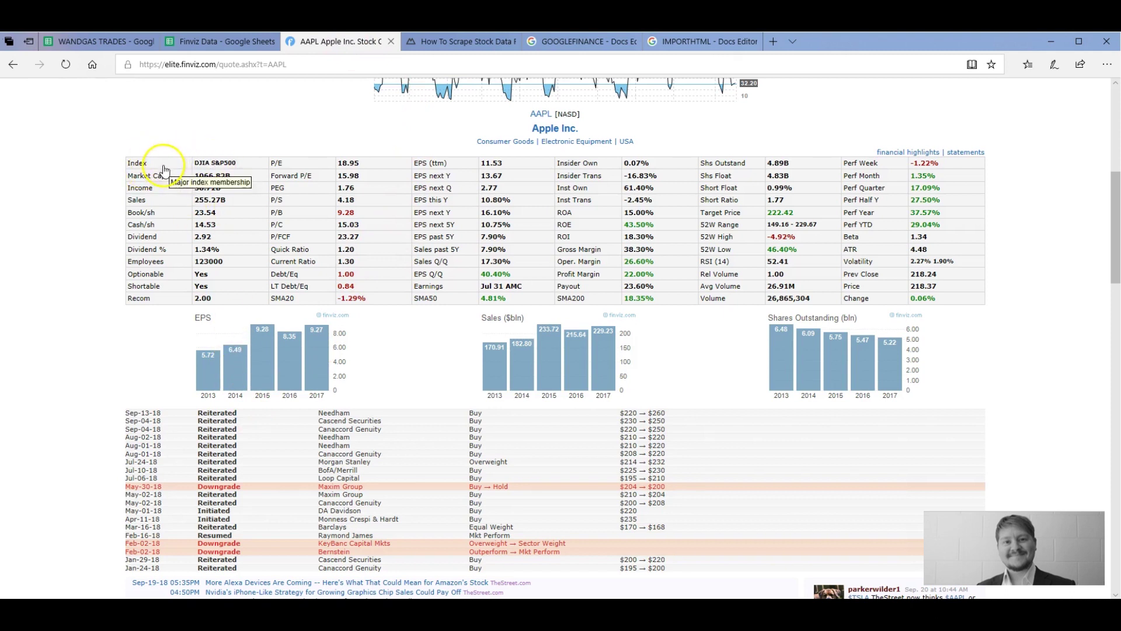
pyautogui.doubleClick(228, 177)
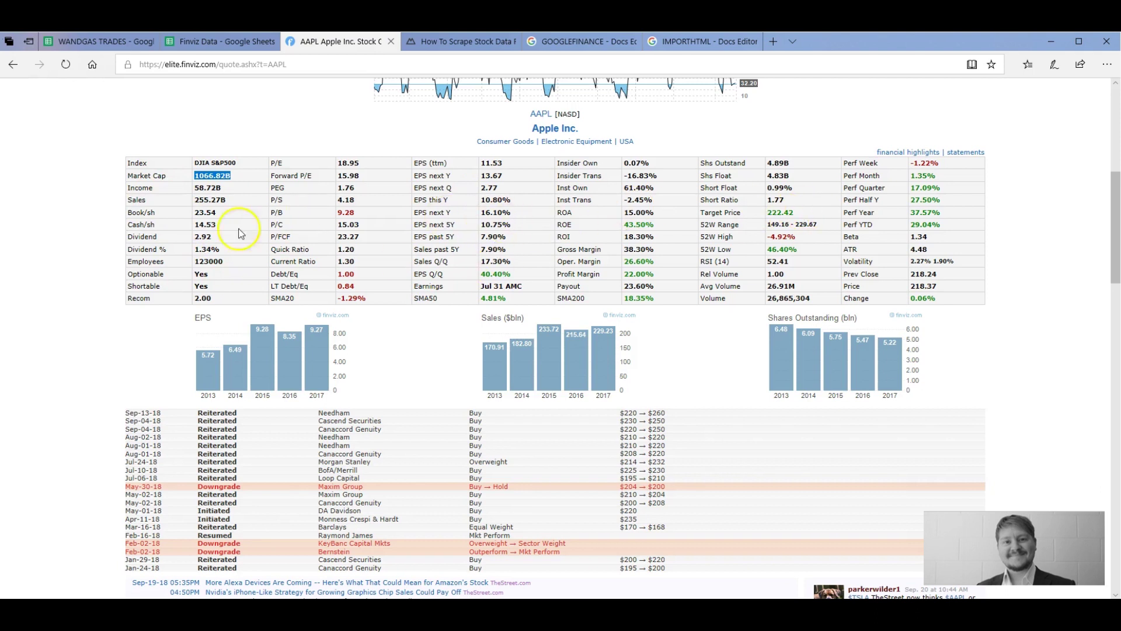
pyautogui.moveTo(161, 218)
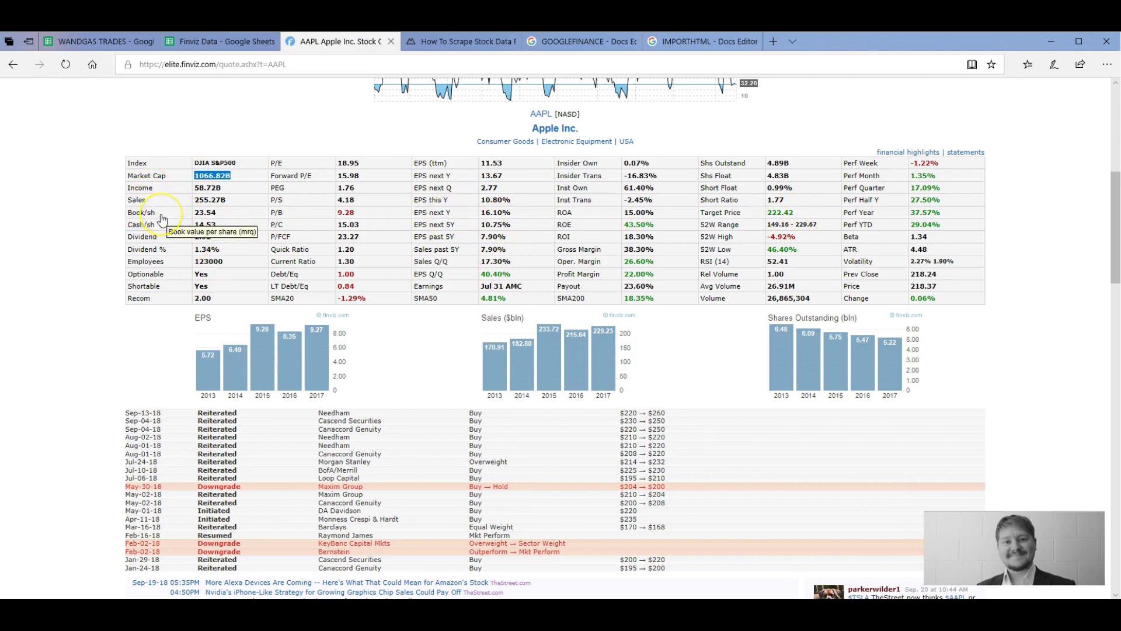
pyautogui.moveTo(284, 217)
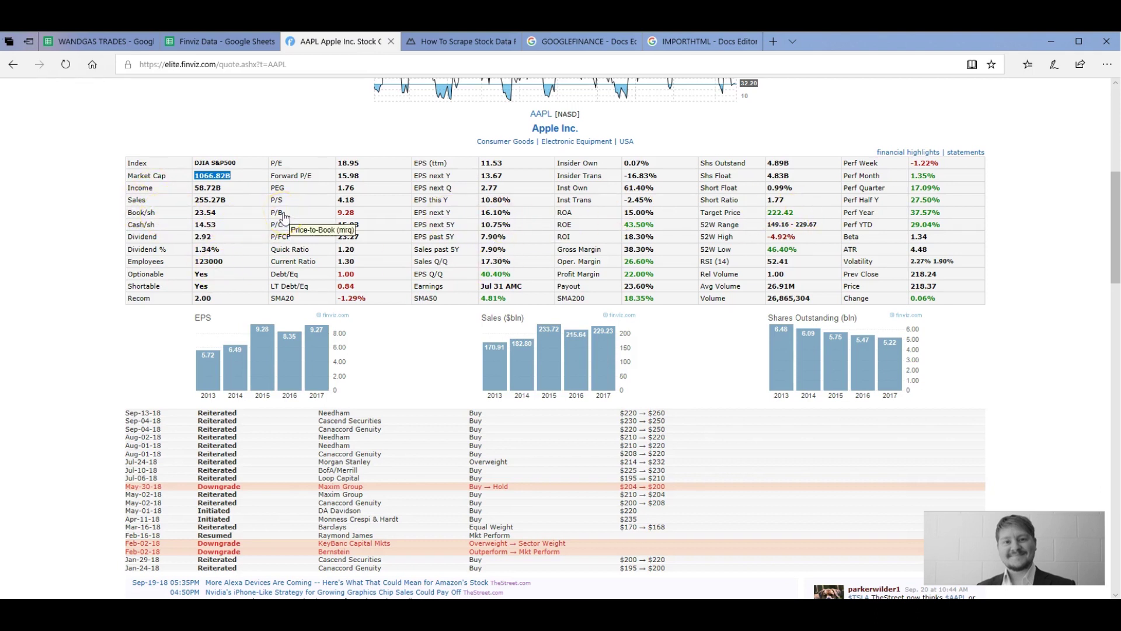
pyautogui.moveTo(304, 165)
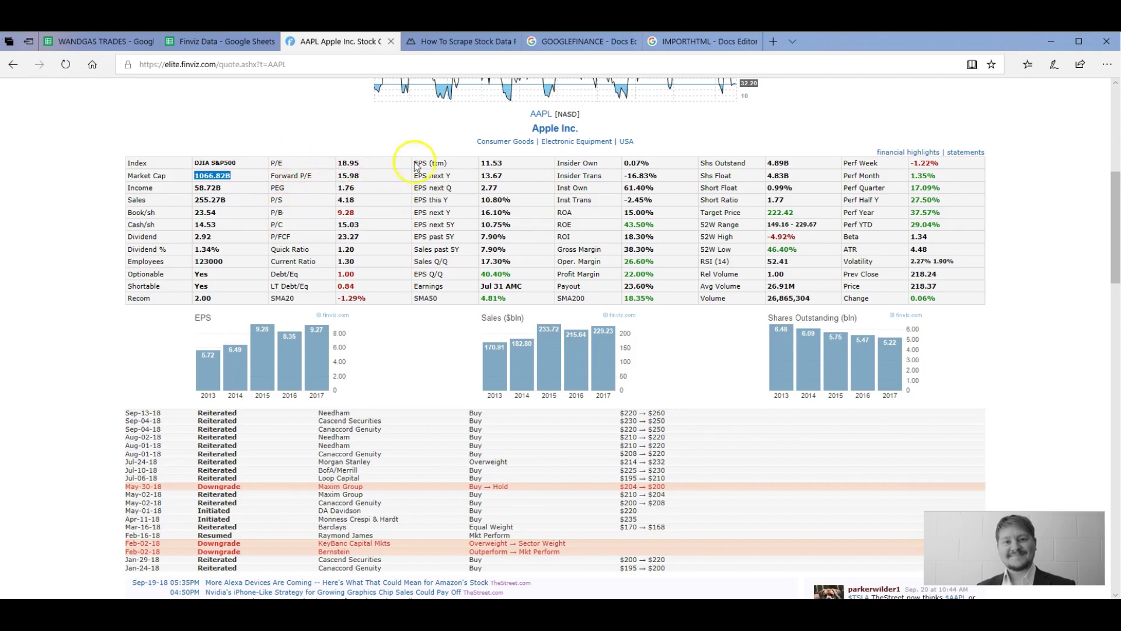
pyautogui.moveTo(586, 219)
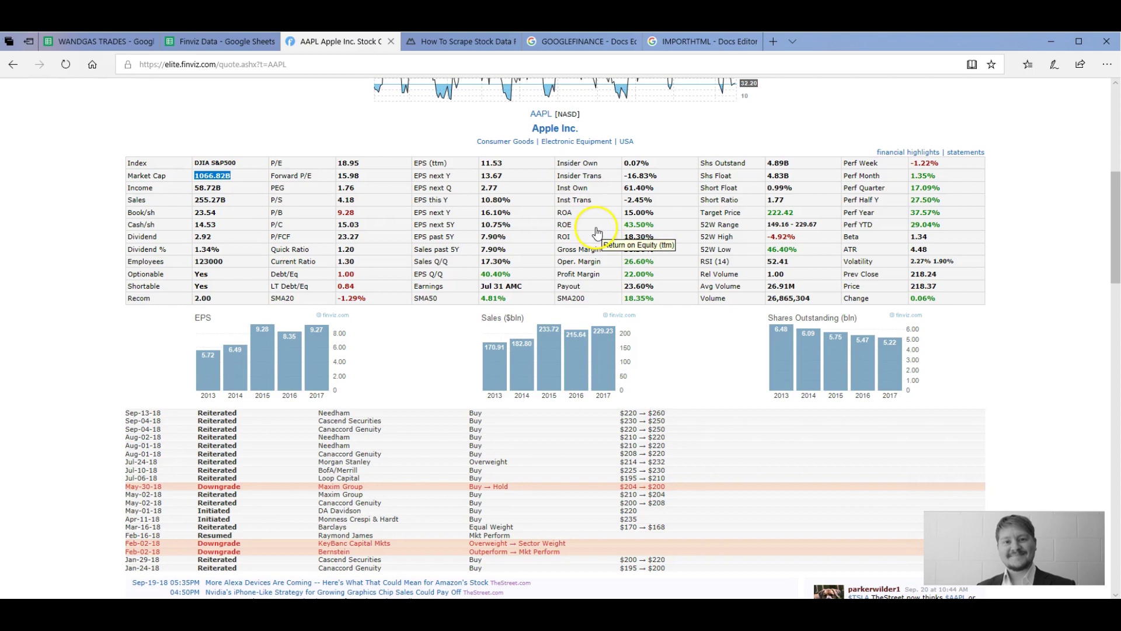
pyautogui.moveTo(737, 203)
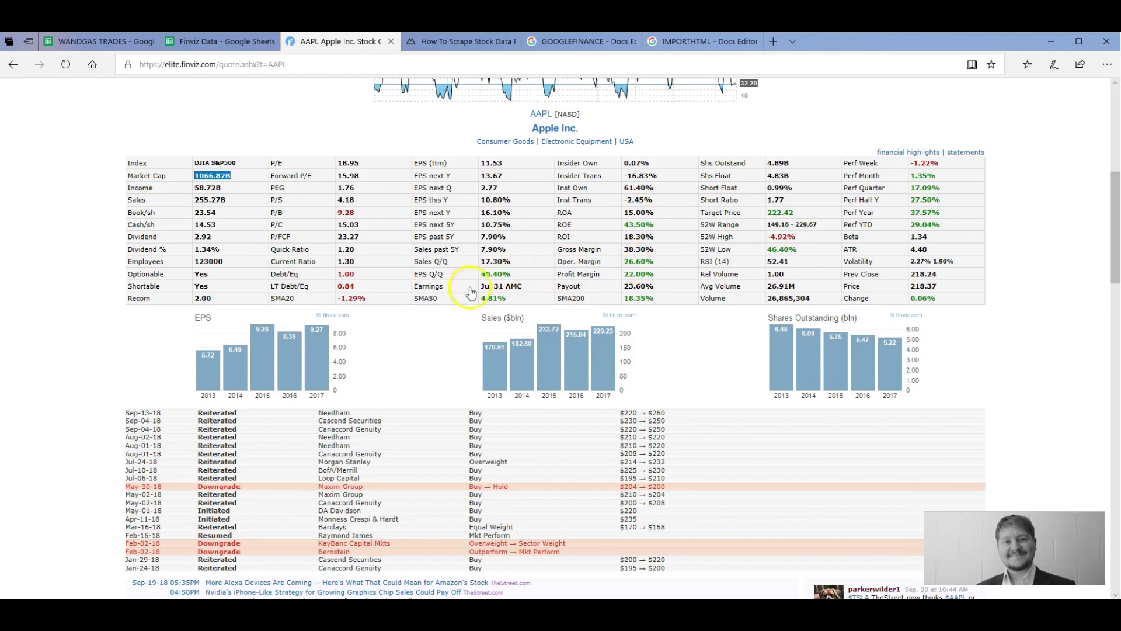
pyautogui.click(79, 226)
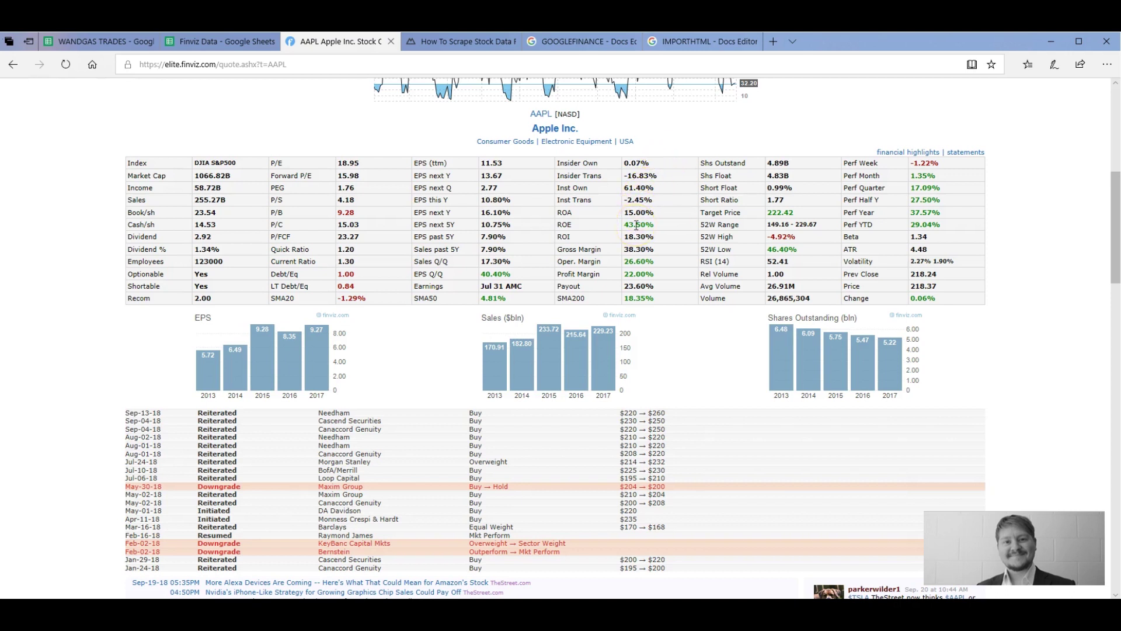
# Step: Copy C3's Market Cap INDEX/IMPORTHTML formula into C4
pyautogui.click(214, 42)
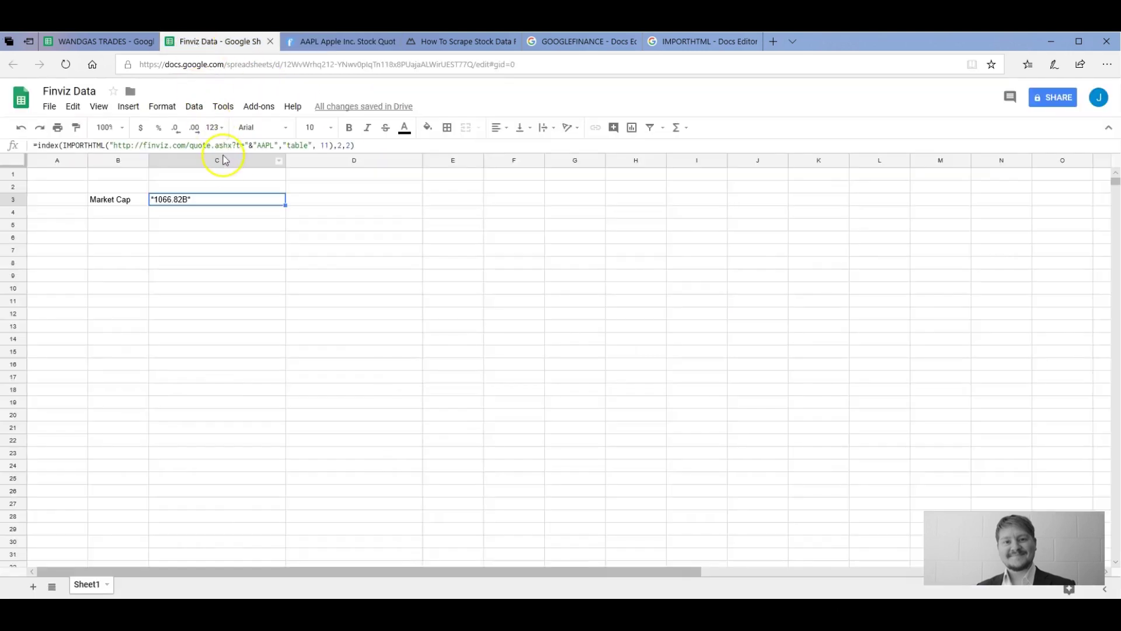
pyautogui.click(250, 145)
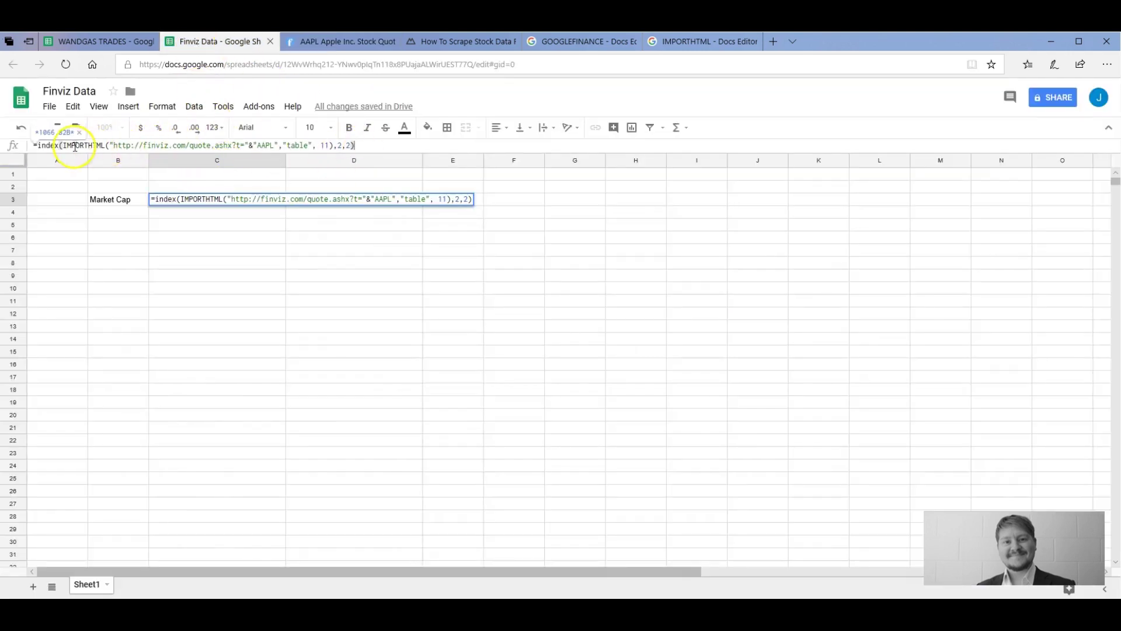
pyautogui.moveTo(353, 146); pyautogui.dragTo(33, 142)
pyautogui.press('Right')
pyautogui.moveTo(355, 145); pyautogui.dragTo(30, 153)
pyautogui.hotkey('ctrl', 'c')
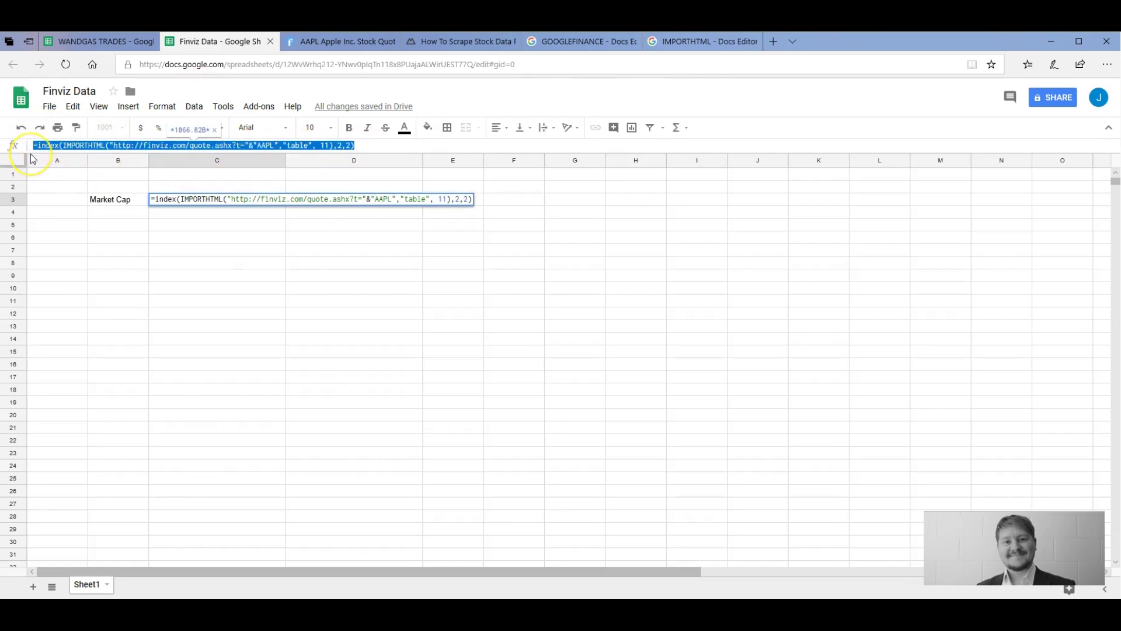
pyautogui.click(186, 214)
pyautogui.hotkey('ctrl', 'v')
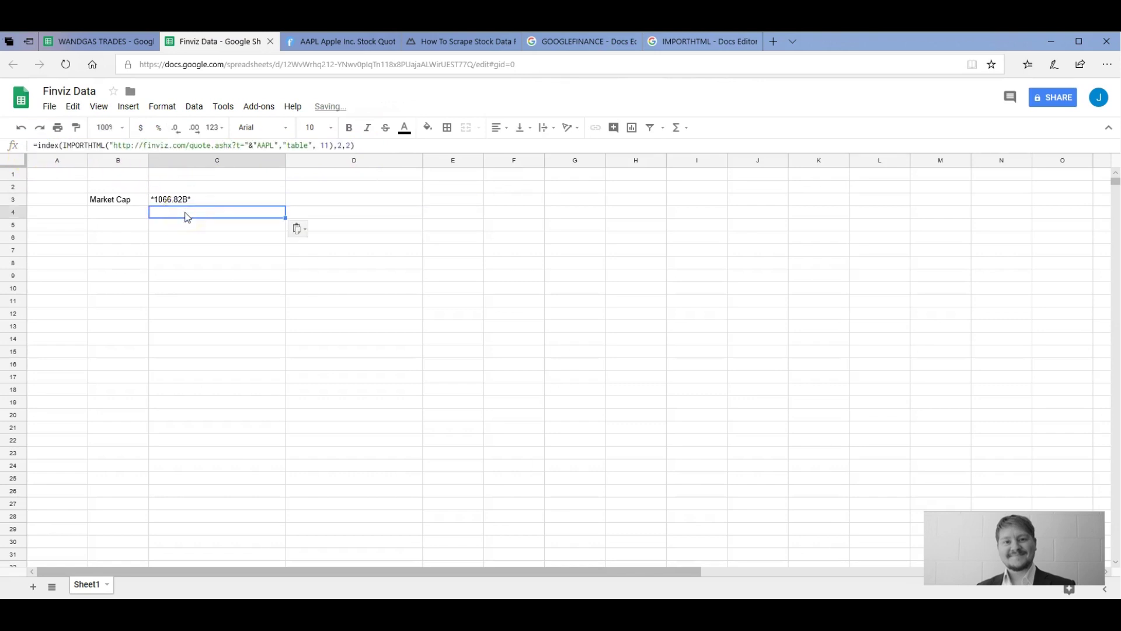
pyautogui.doubleClick(185, 213)
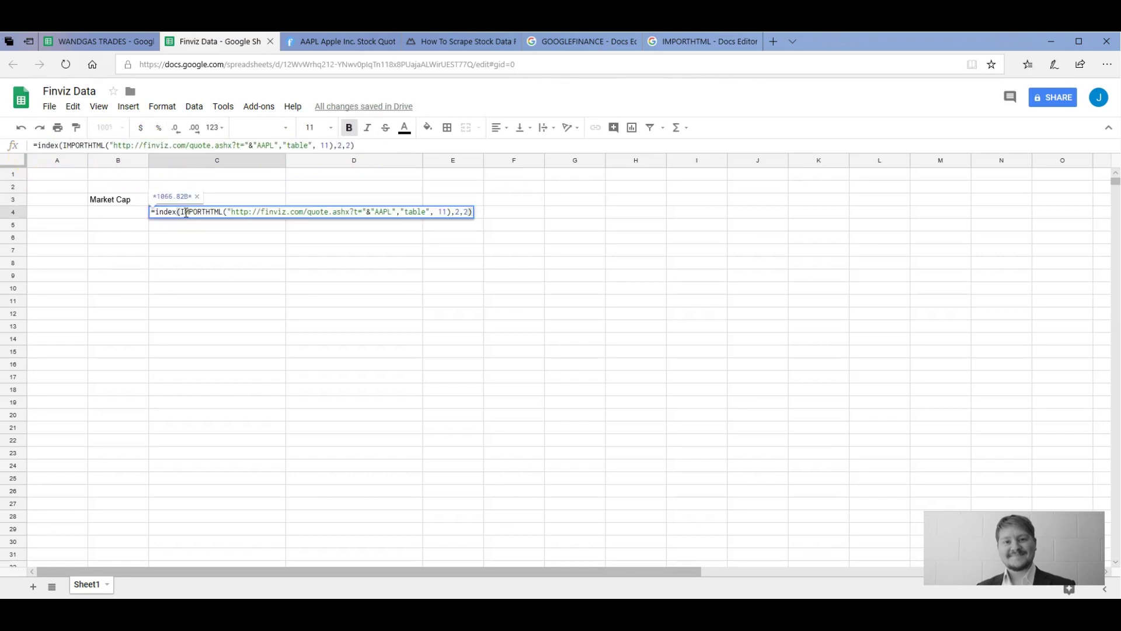
pyautogui.press('Escape')
# Step: Type the label 'ROE' into B4
pyautogui.press('Left')
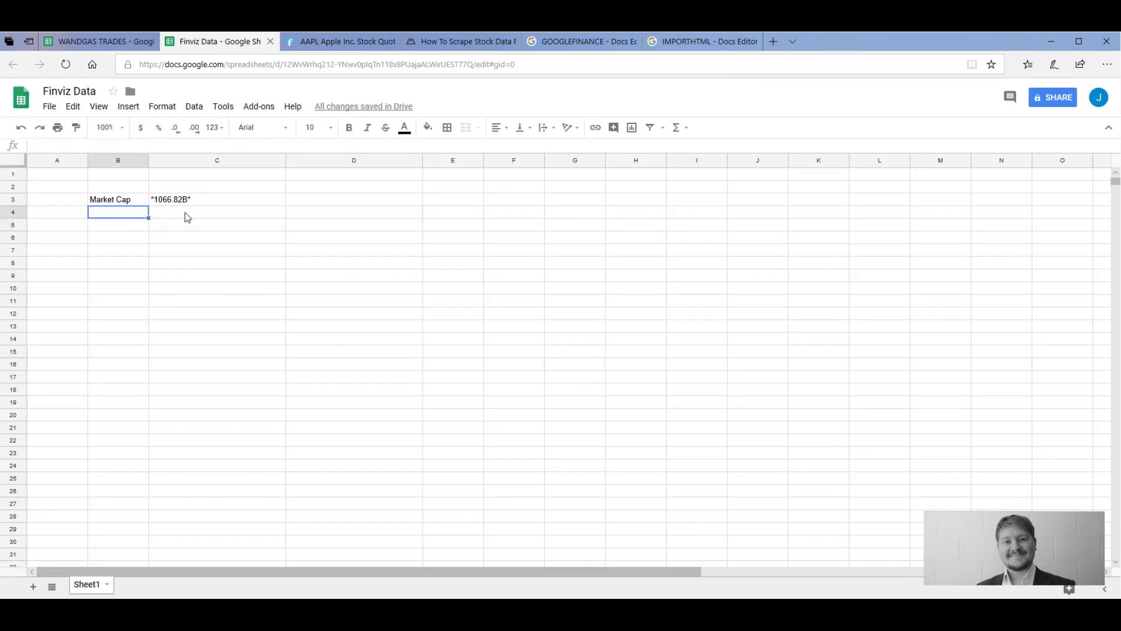
pyautogui.write('ROE')
pyautogui.press('Return')
pyautogui.press('Right')
pyautogui.press('Up')
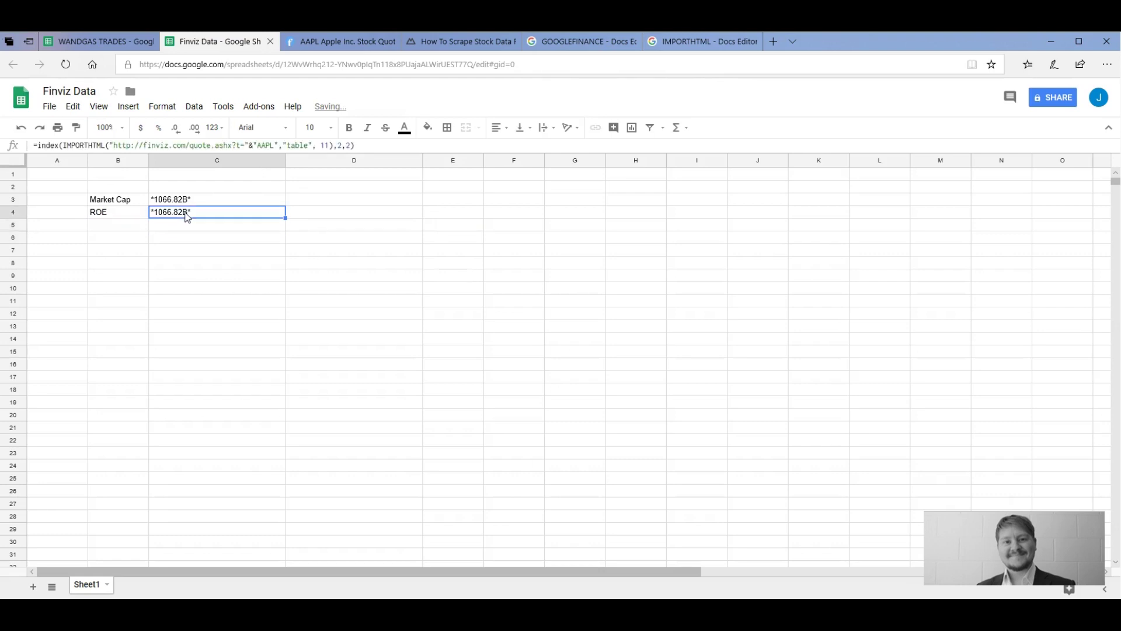
# Step: Change C4's formula row argument to 6 so it returns AAPL's 43.50% ROE
pyautogui.click(334, 145)
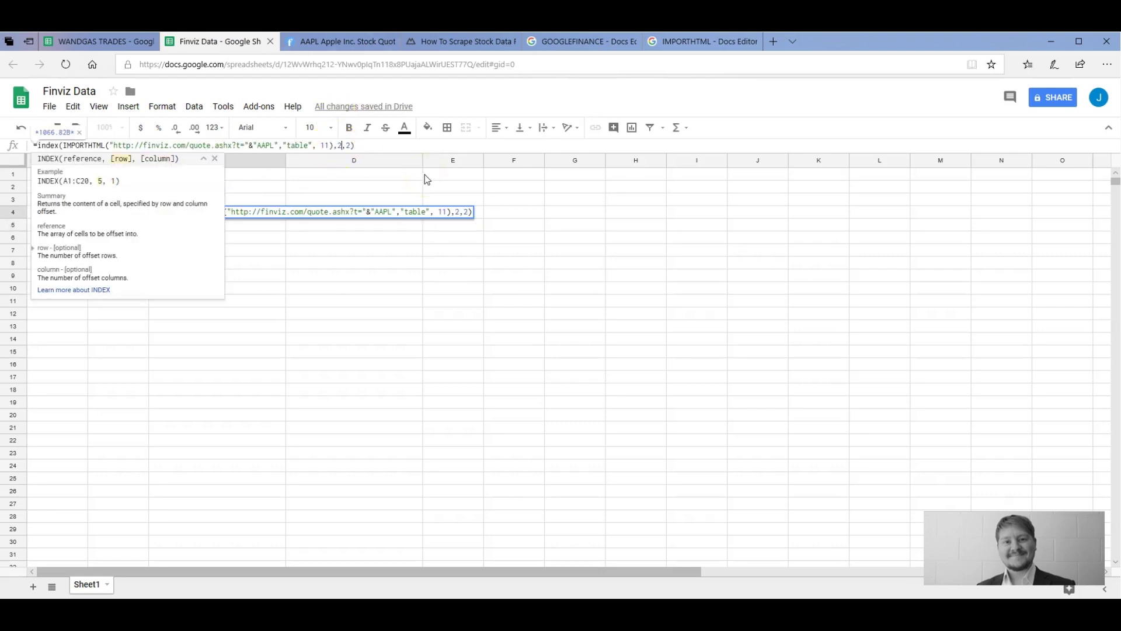
pyautogui.press('BackSpace')
pyautogui.write('6')
pyautogui.press('Return')
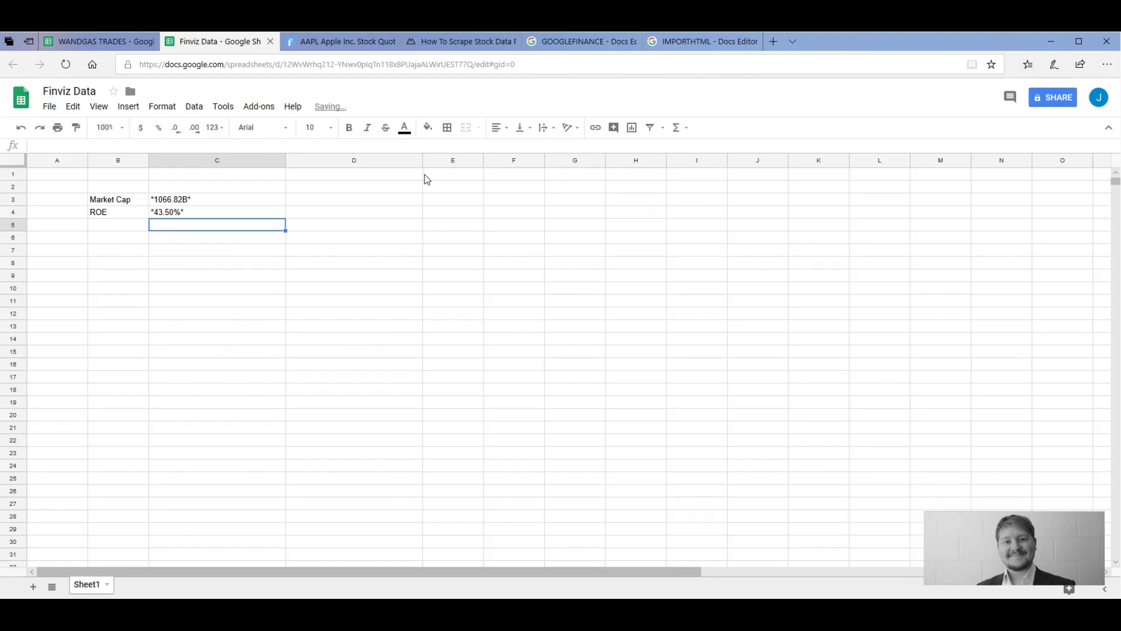
pyautogui.click(234, 211)
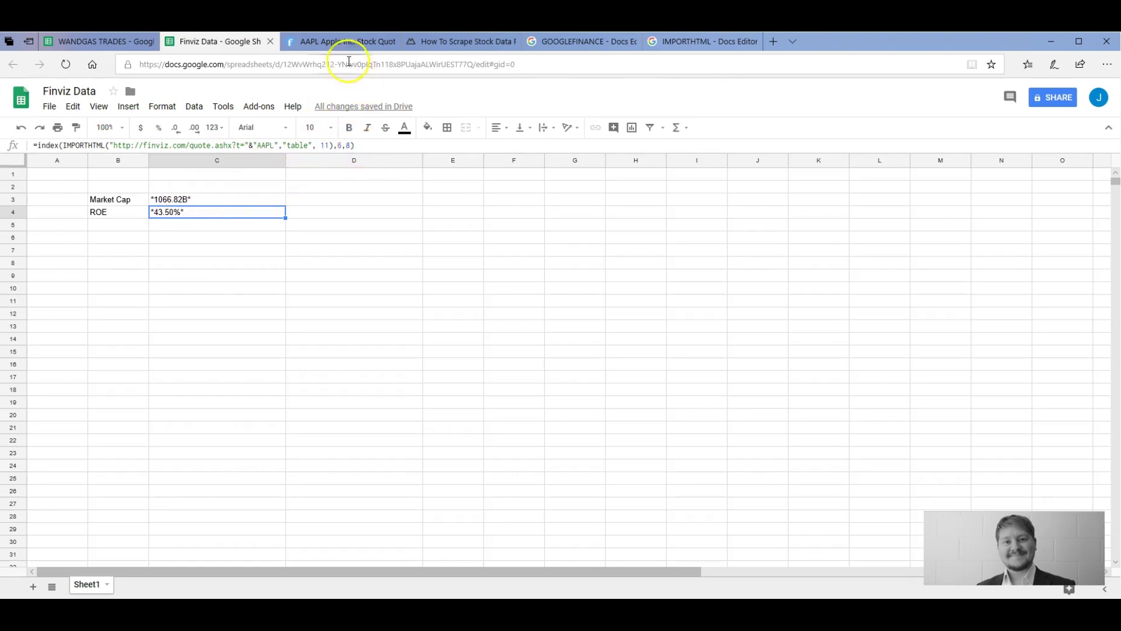
pyautogui.click(338, 41)
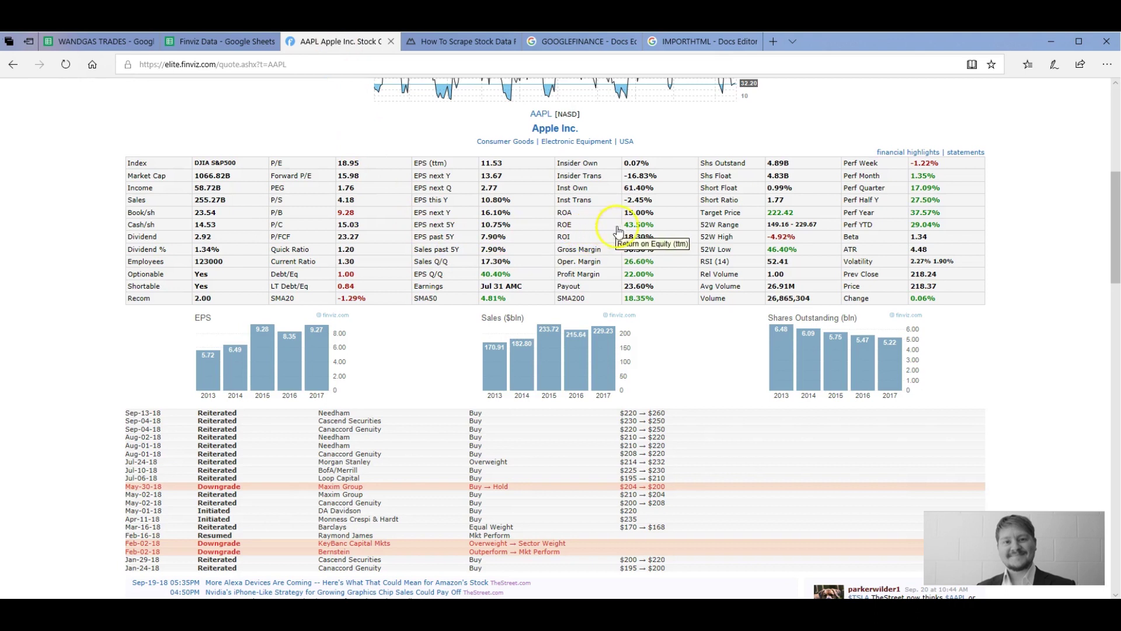
pyautogui.moveTo(654, 224); pyautogui.dragTo(623, 225)
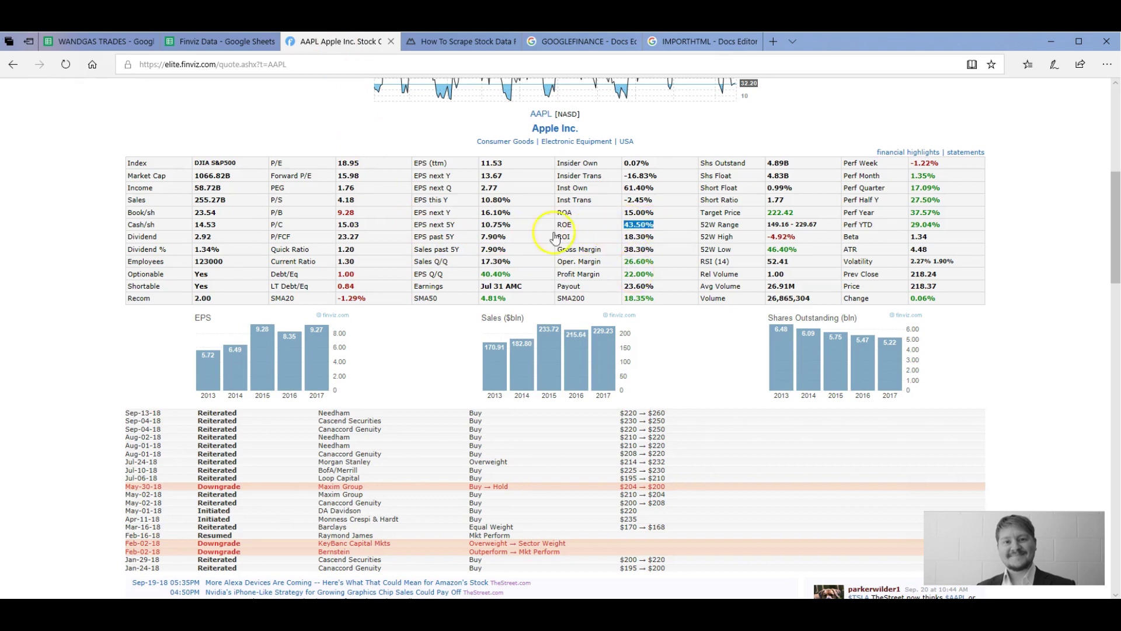
pyautogui.click(230, 45)
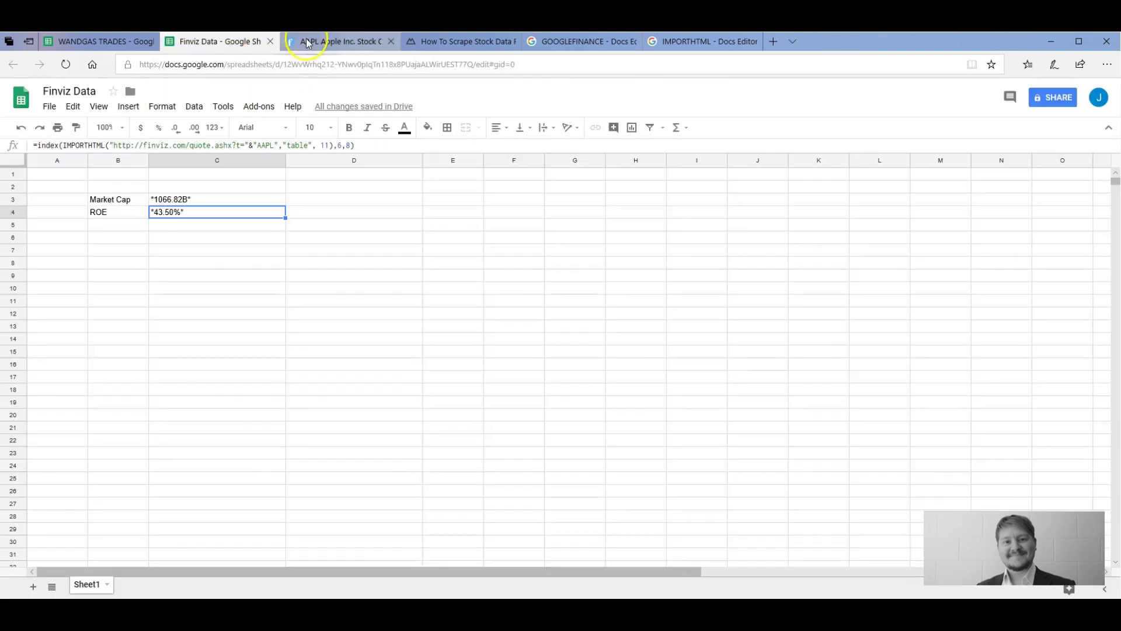
pyautogui.click(310, 43)
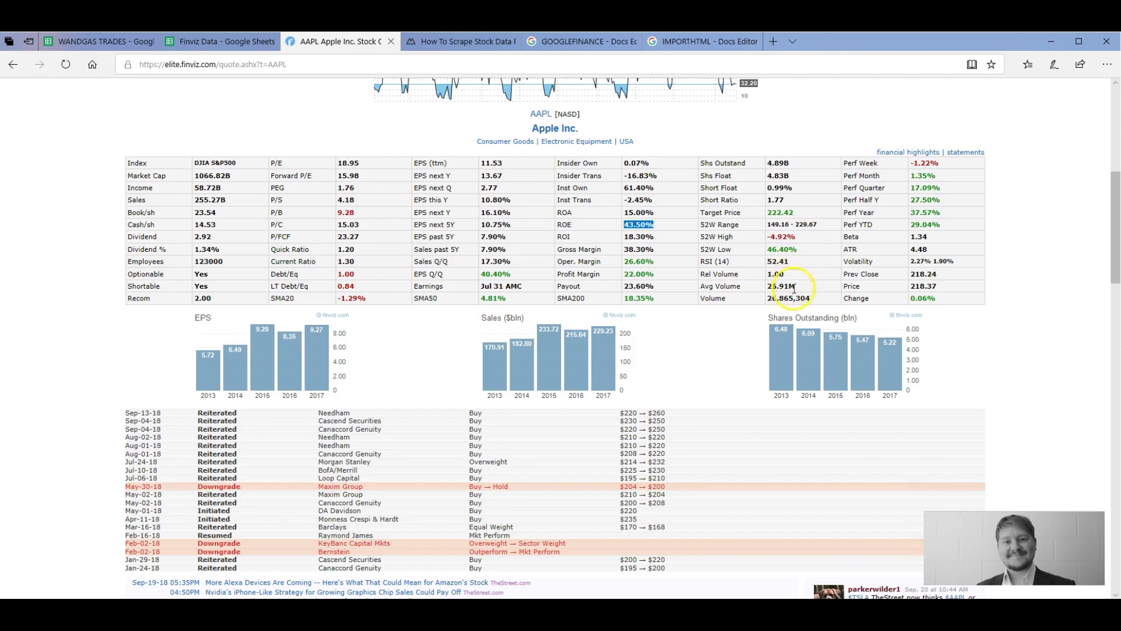
pyautogui.click(206, 46)
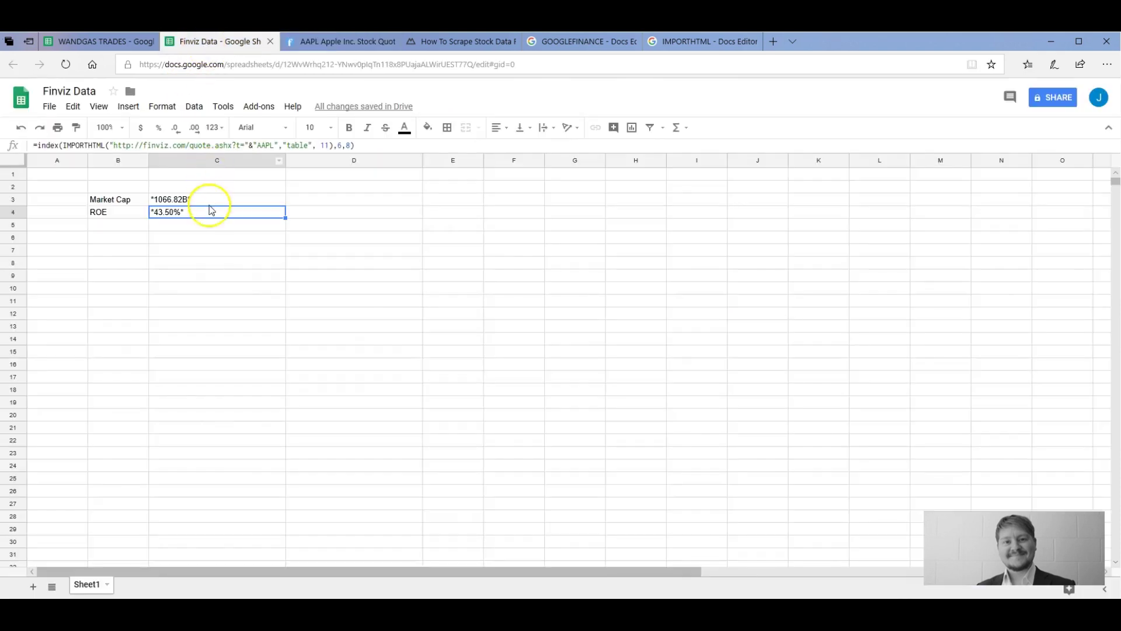
pyautogui.click(212, 229)
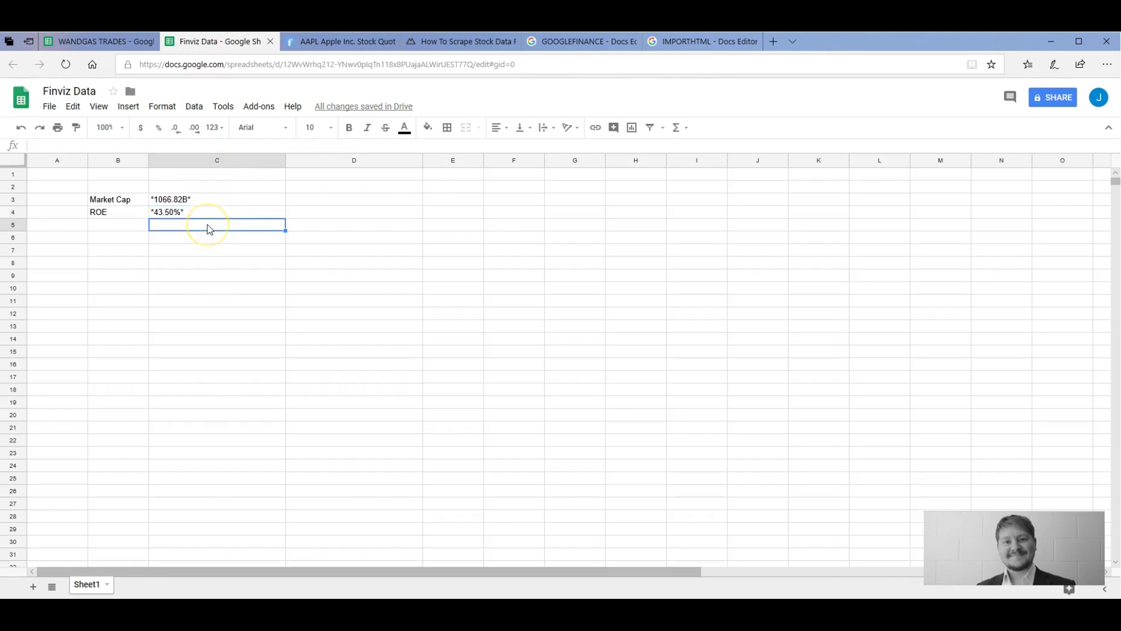
# Step: Paste the Finviz formula into C5 with INDEX arguments 12,10 to pull AAPL's volume of 26,864,553
pyautogui.hotkey('ctrl', 'v')
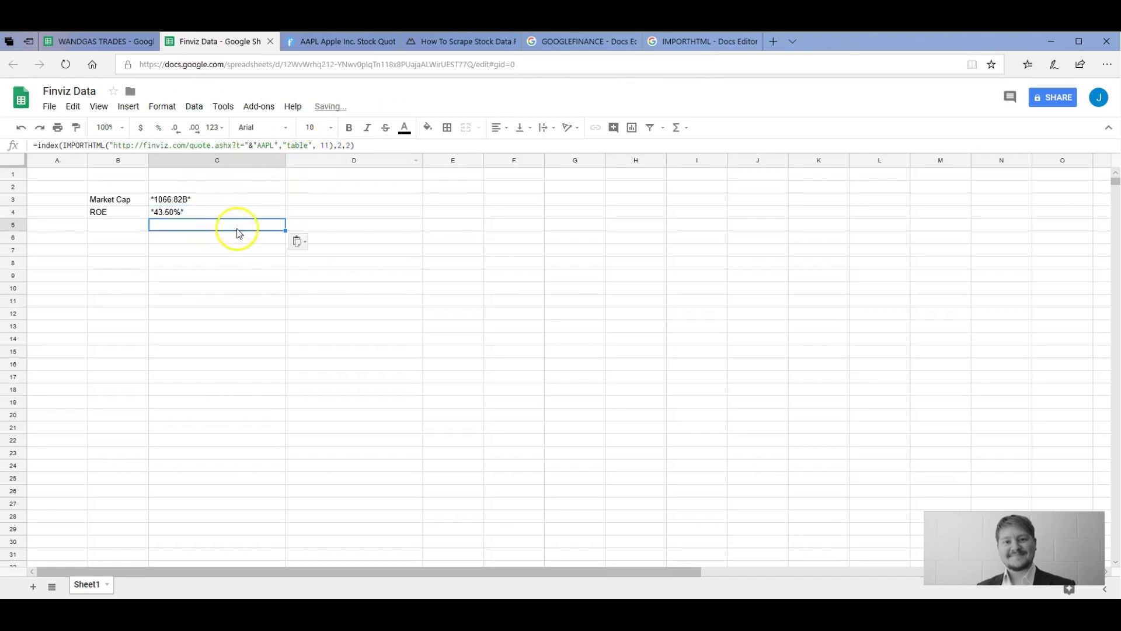
pyautogui.click(343, 146)
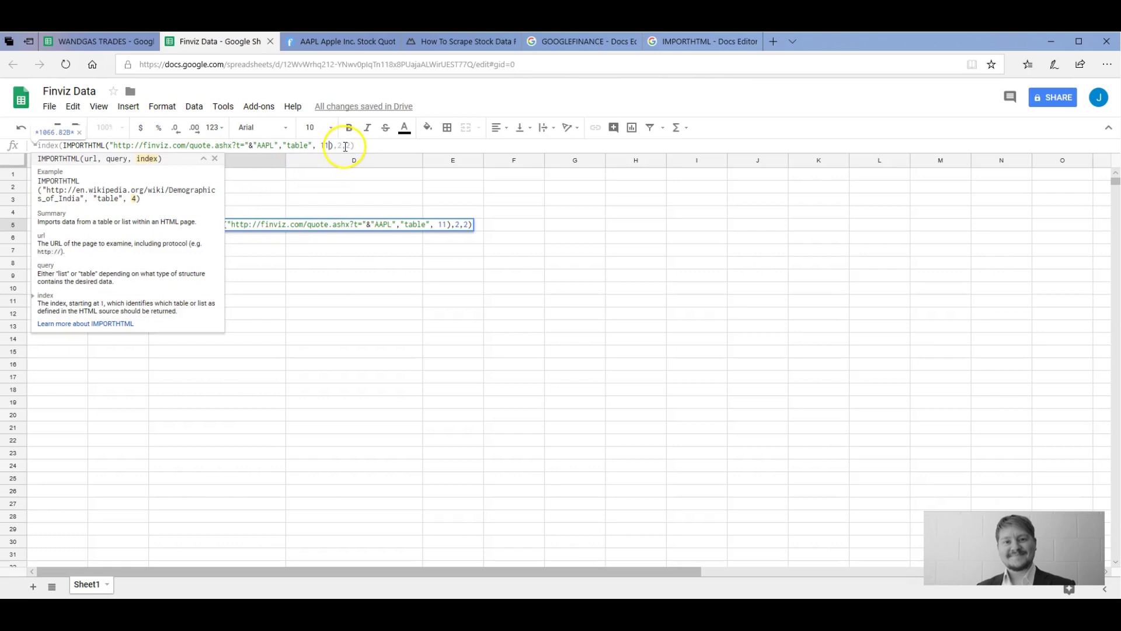
pyautogui.click(337, 146)
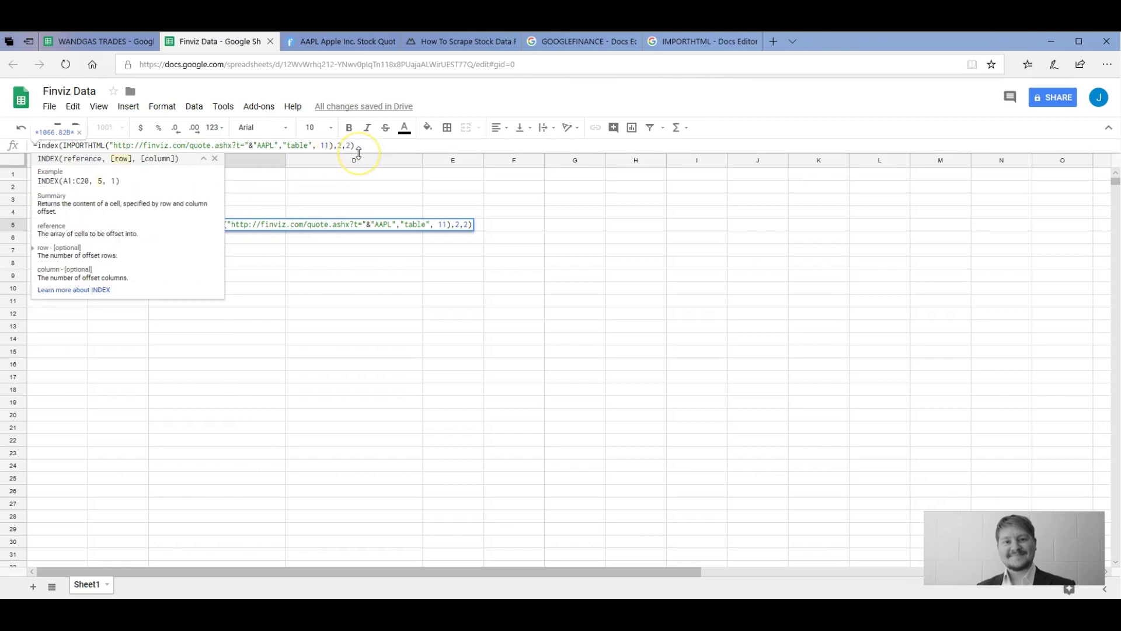
pyautogui.write('1')
pyautogui.press('BackSpace')
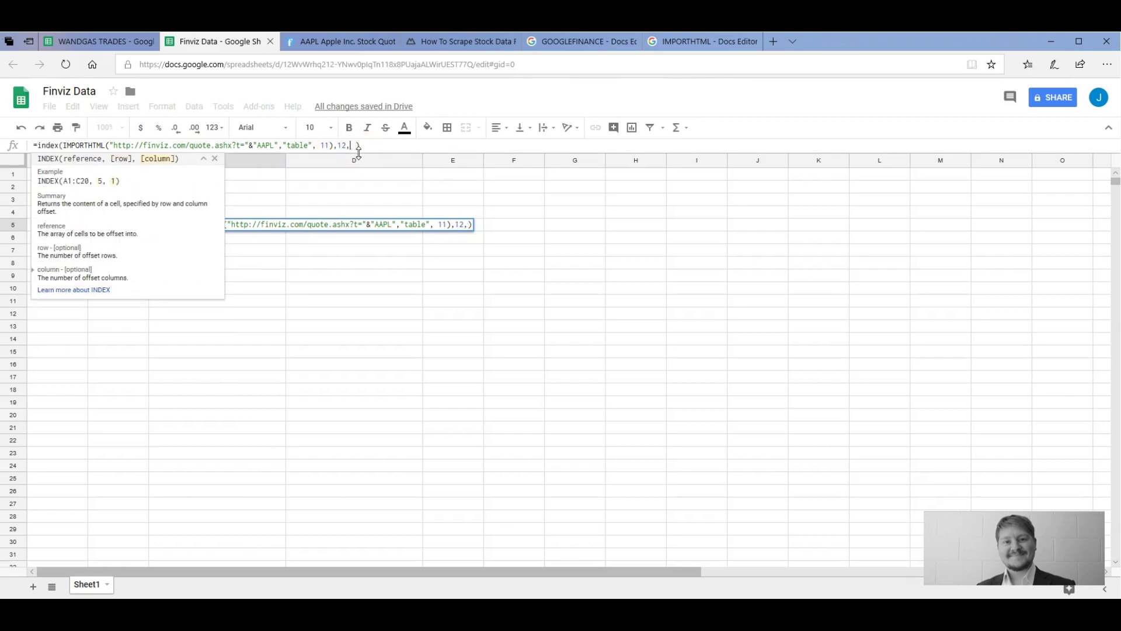
pyautogui.write('10')
pyautogui.press('Return')
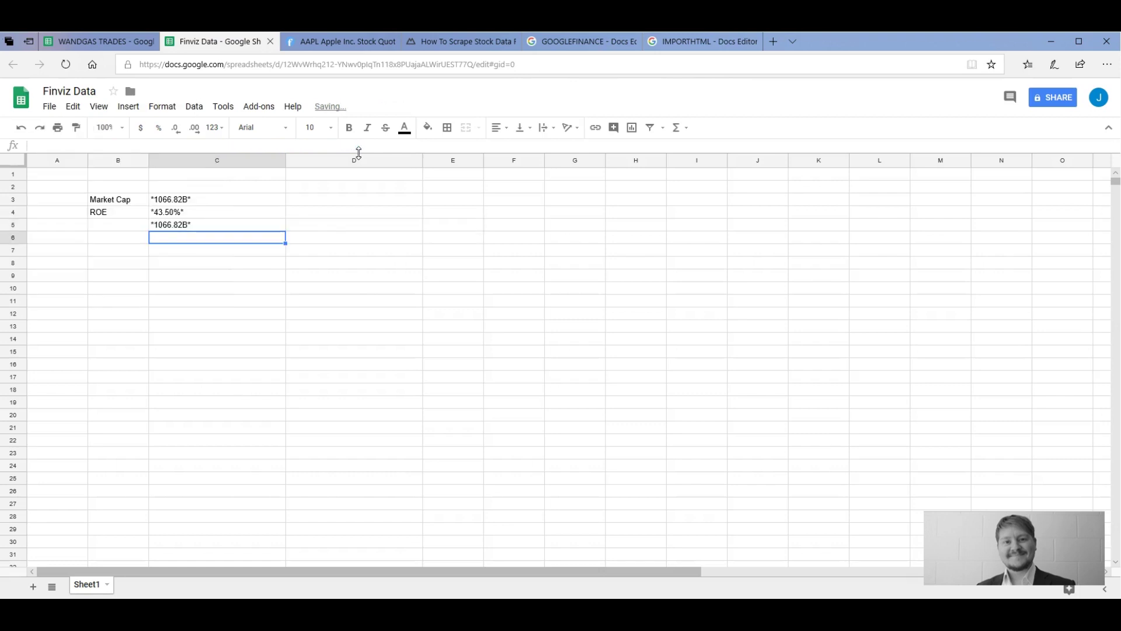
# Step: Label row 5 as Volume in B5
pyautogui.click(134, 227)
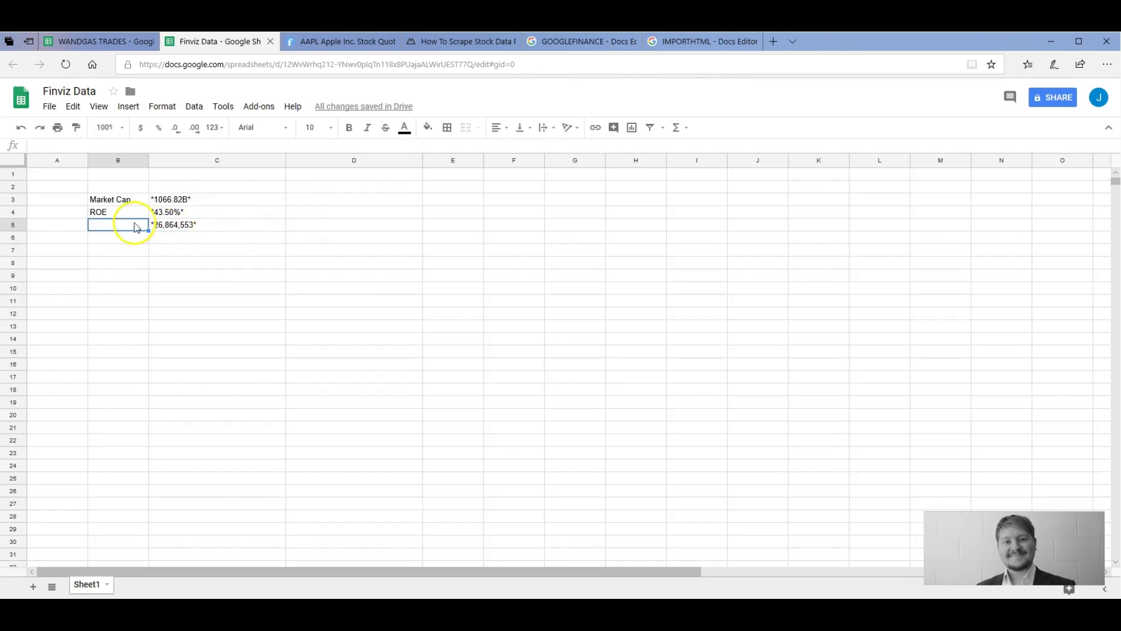
pyautogui.write('Volume')
pyautogui.press('Return')
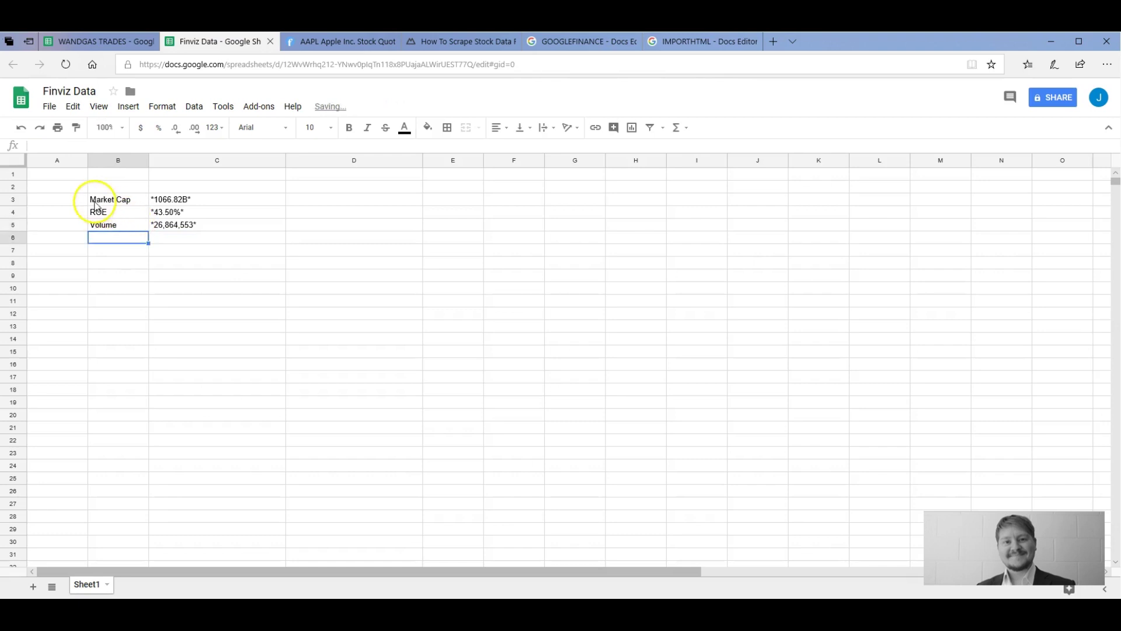
# Step: Enter FB as the ticker in cell A2
pyautogui.click(61, 186)
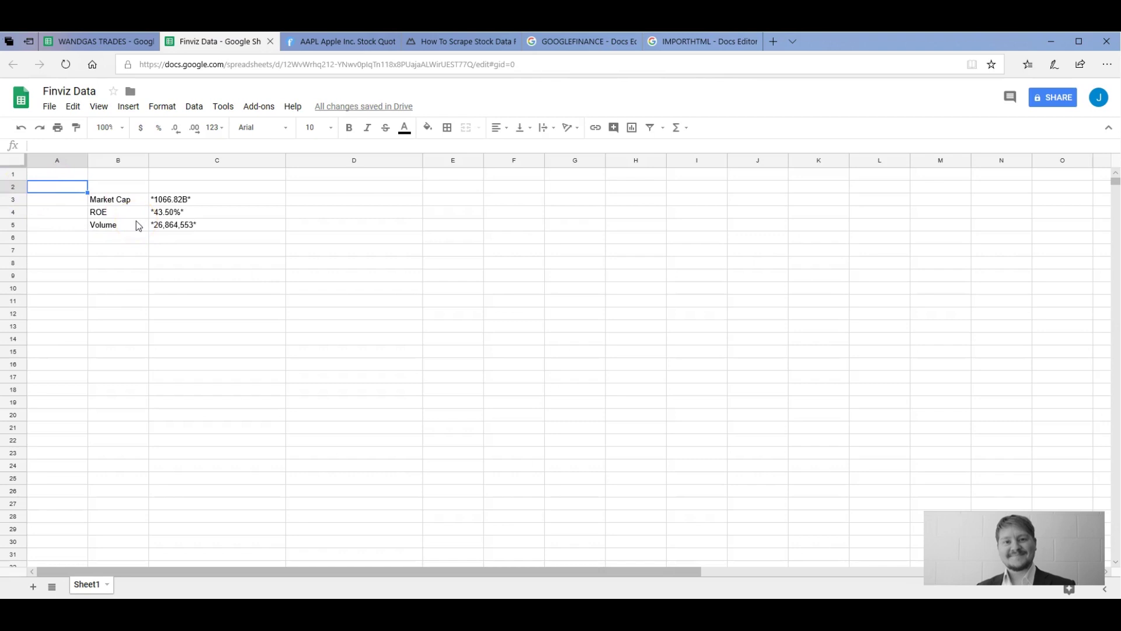
pyautogui.write('FB')
pyautogui.press('Return')
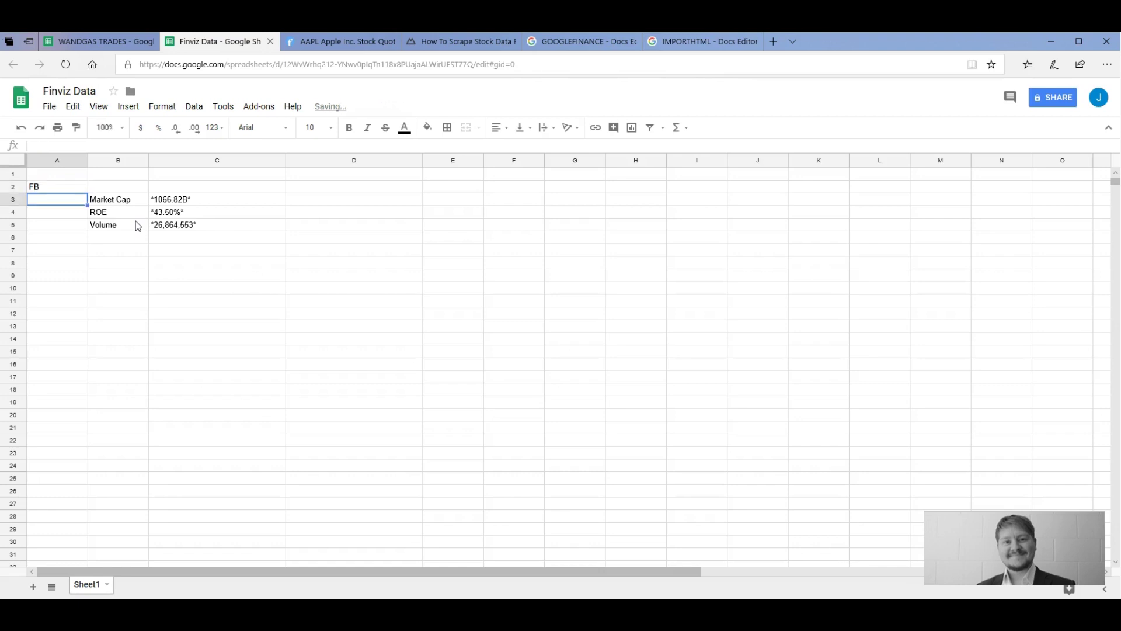
# Step: Remove the hard-coded "AAPL" ticker from the Market Cap formula in C3
pyautogui.click(187, 197)
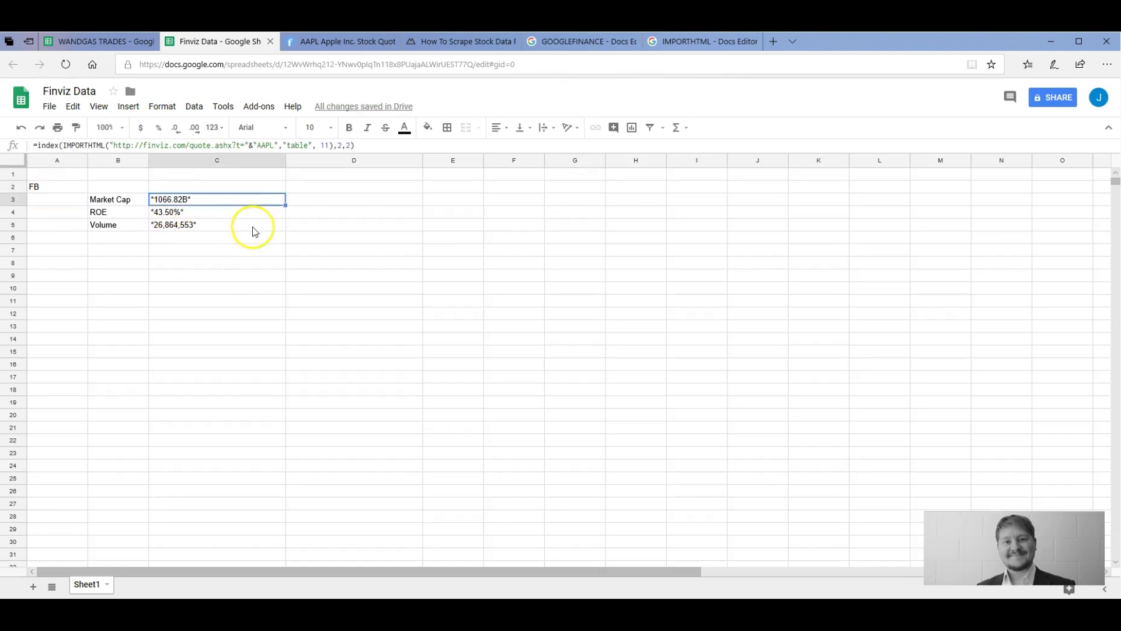
pyautogui.click(280, 145)
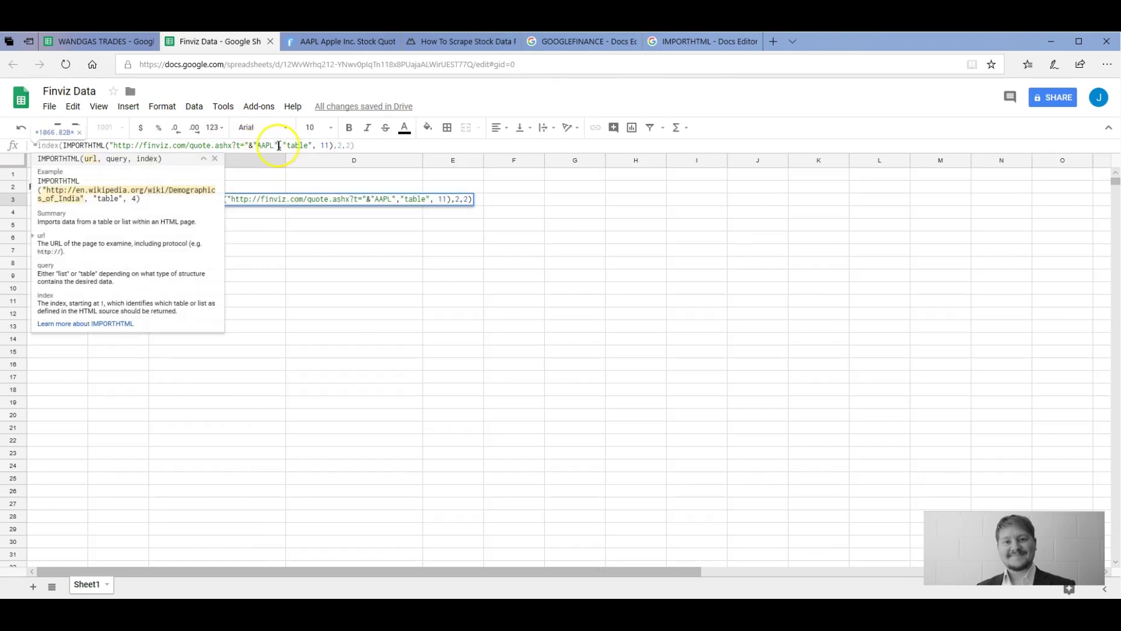
pyautogui.moveTo(278, 145); pyautogui.dragTo(251, 141)
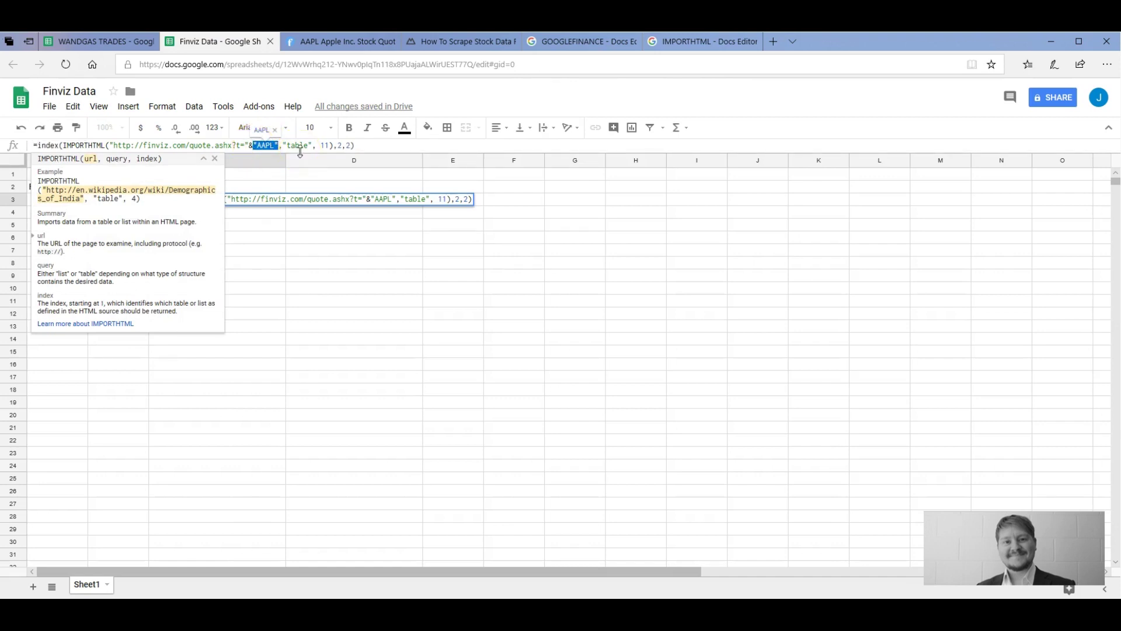
pyautogui.press('BackSpace')
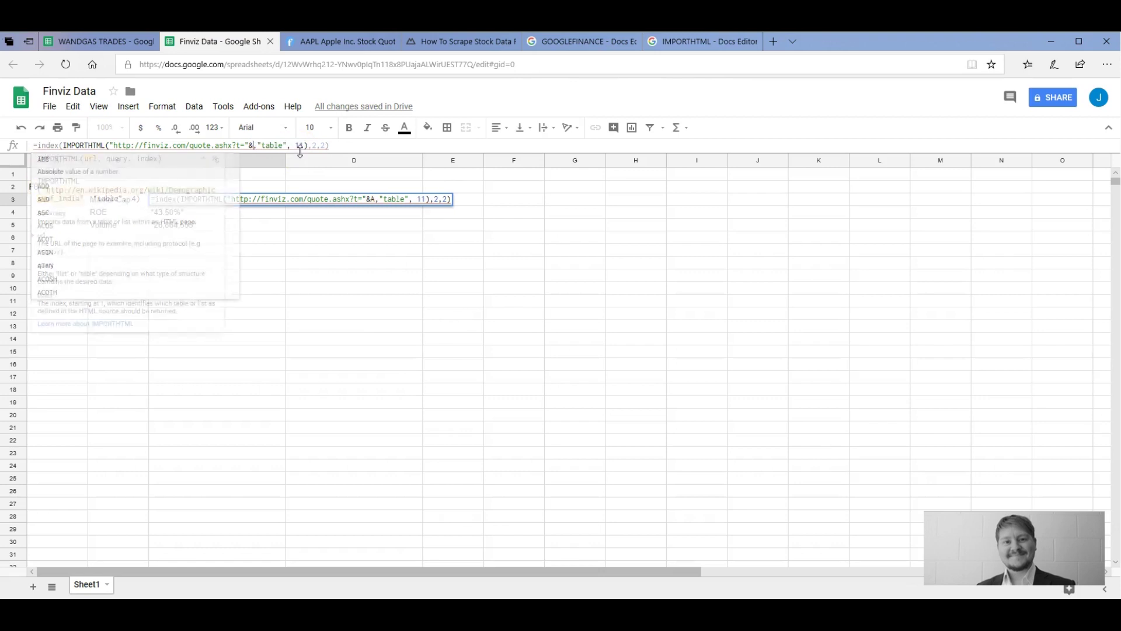
pyautogui.press('BackSpace')
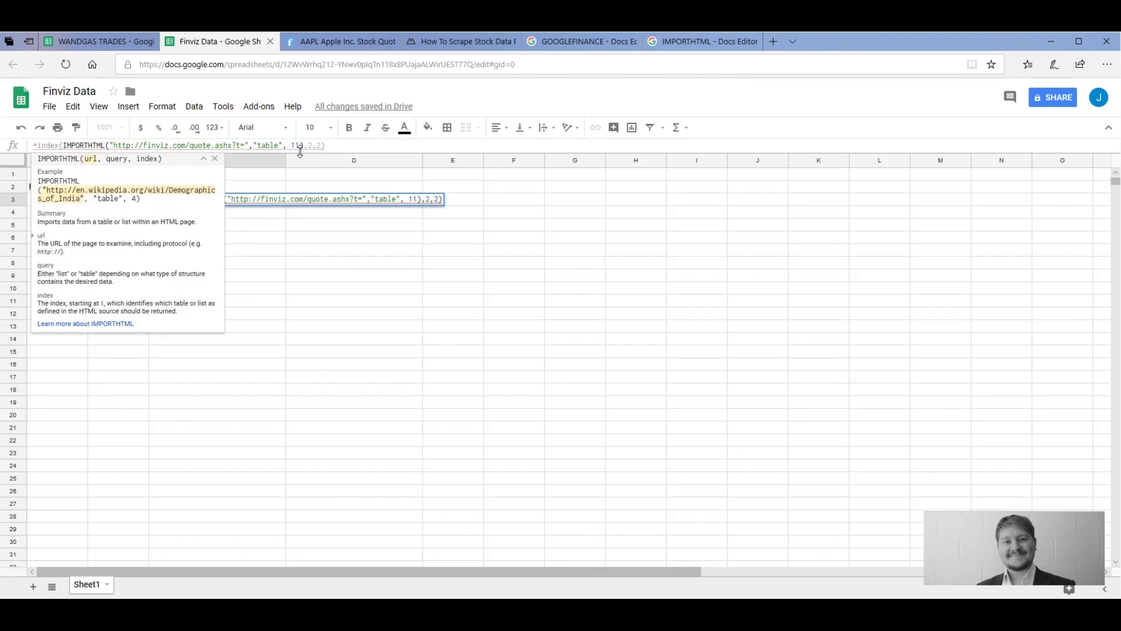
pyautogui.press('End')
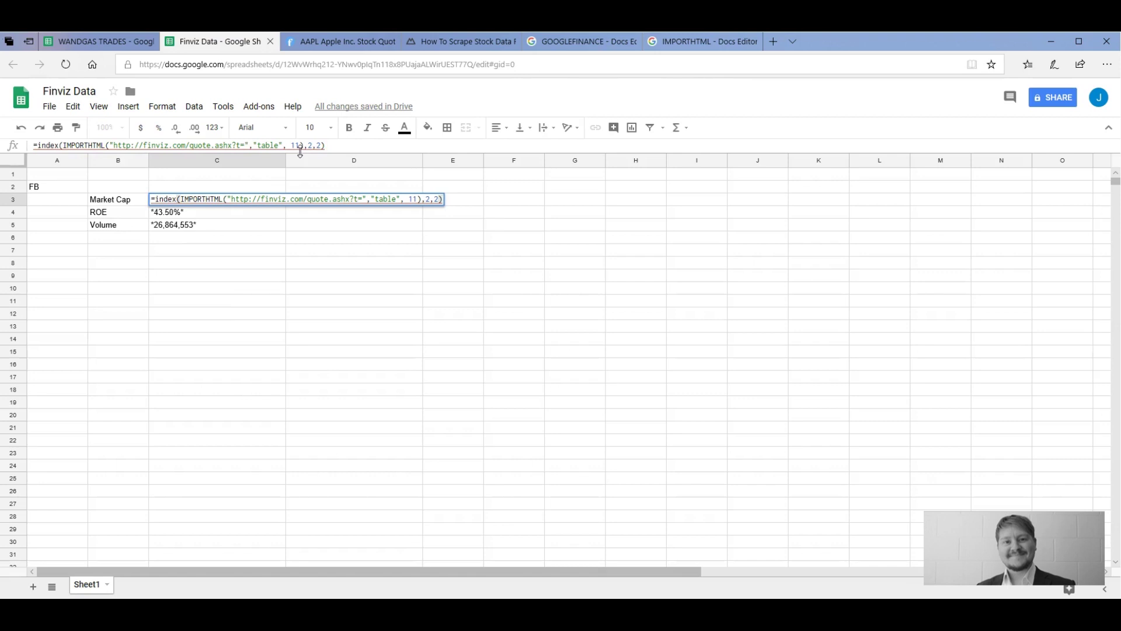
pyautogui.click(270, 240)
# Step: Make the C3 formula reference A2, so Market Cap shows 468.01B for FB
pyautogui.click(226, 199)
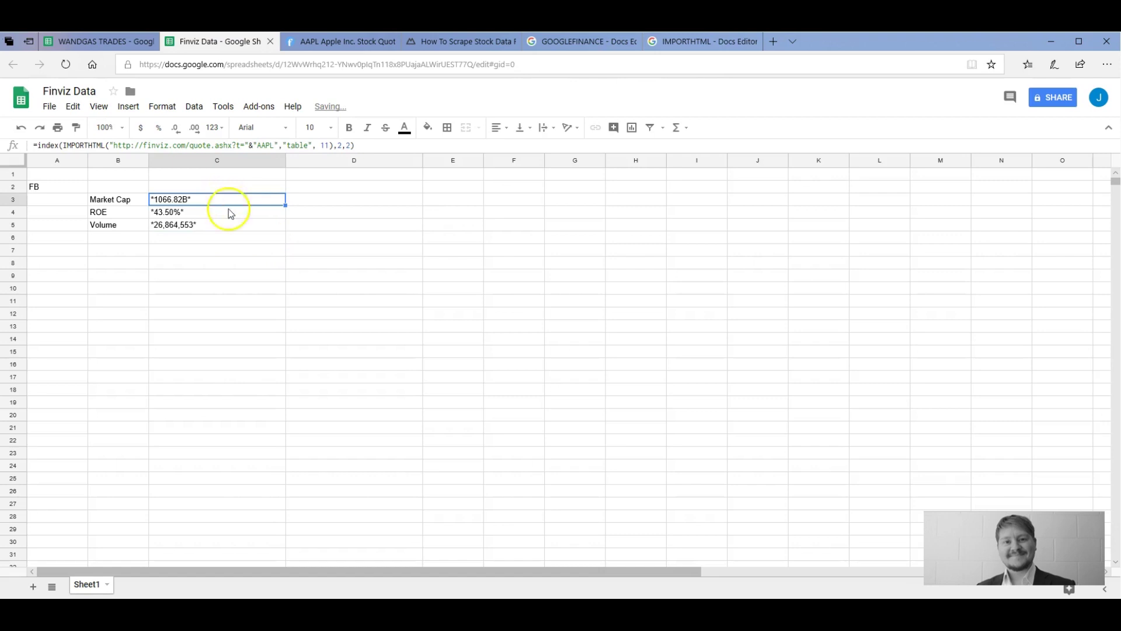
pyautogui.click(234, 236)
pyautogui.click(206, 201)
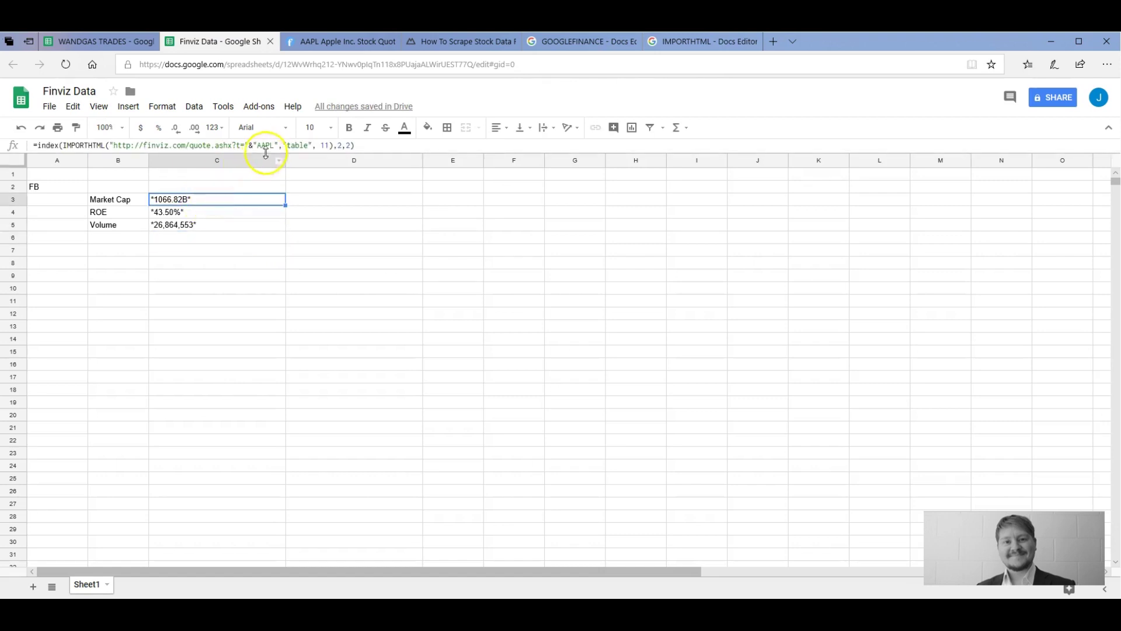
pyautogui.click(277, 145)
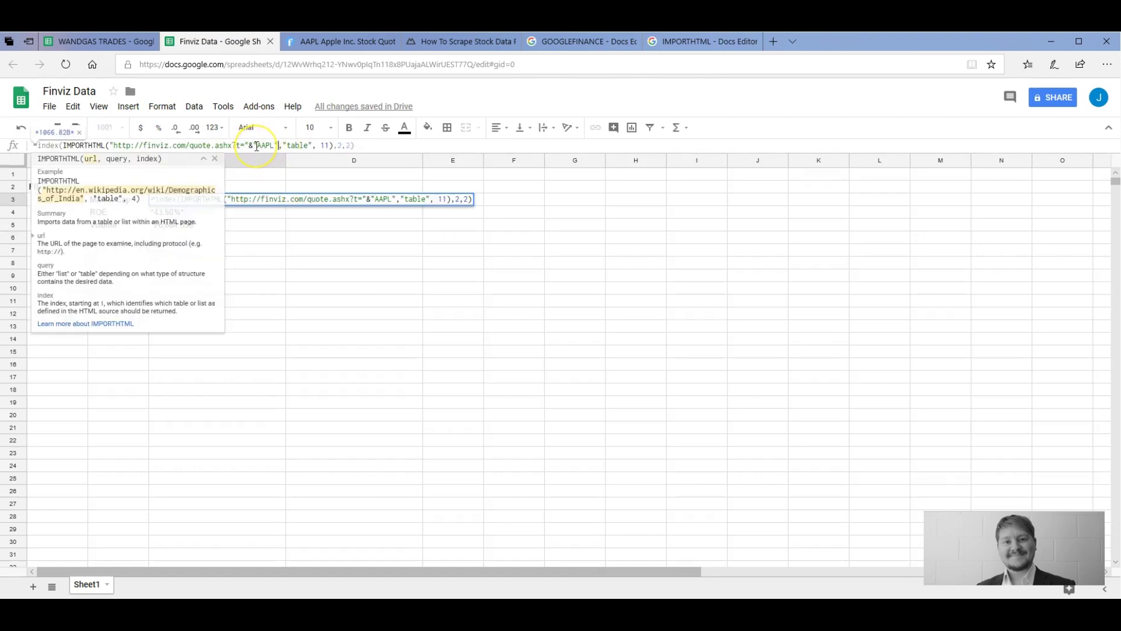
pyautogui.press('BackSpace')
pyautogui.press('BackSpace')
pyautogui.press('BackSpace')
pyautogui.press('BackSpace')
pyautogui.press('BackSpace')
pyautogui.press('BackSpace')
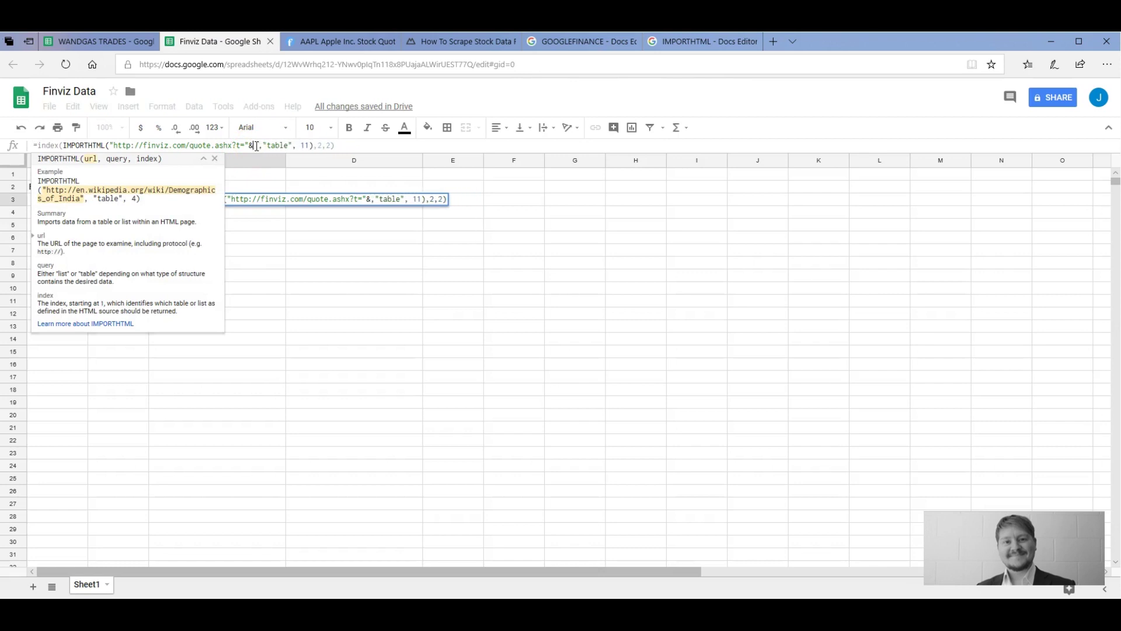
pyautogui.write('A2')
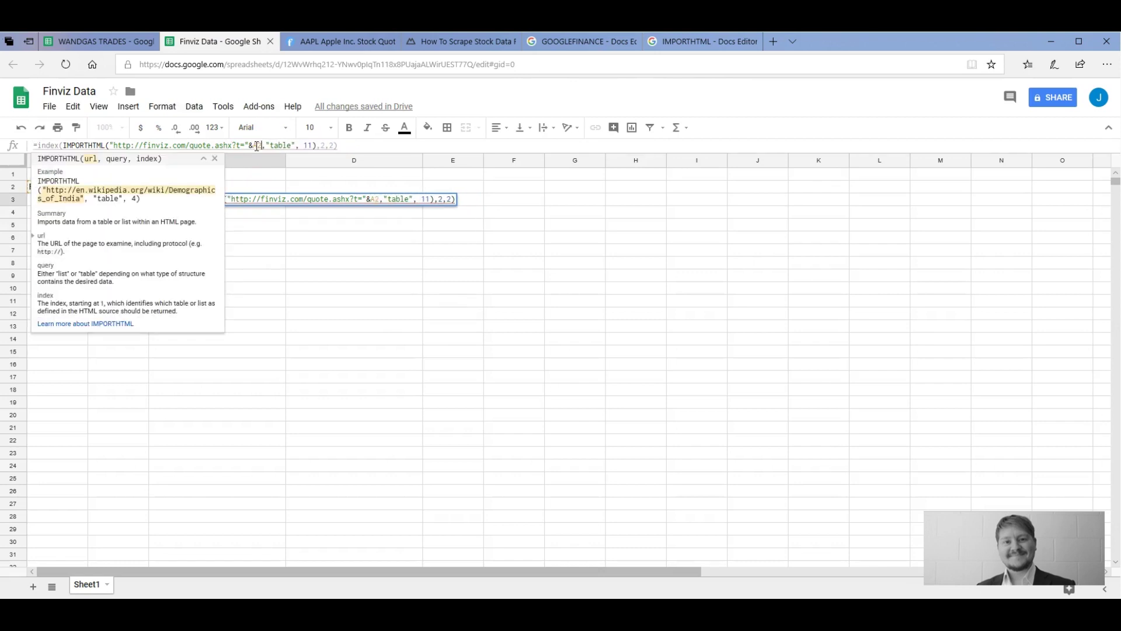
pyautogui.press('Return')
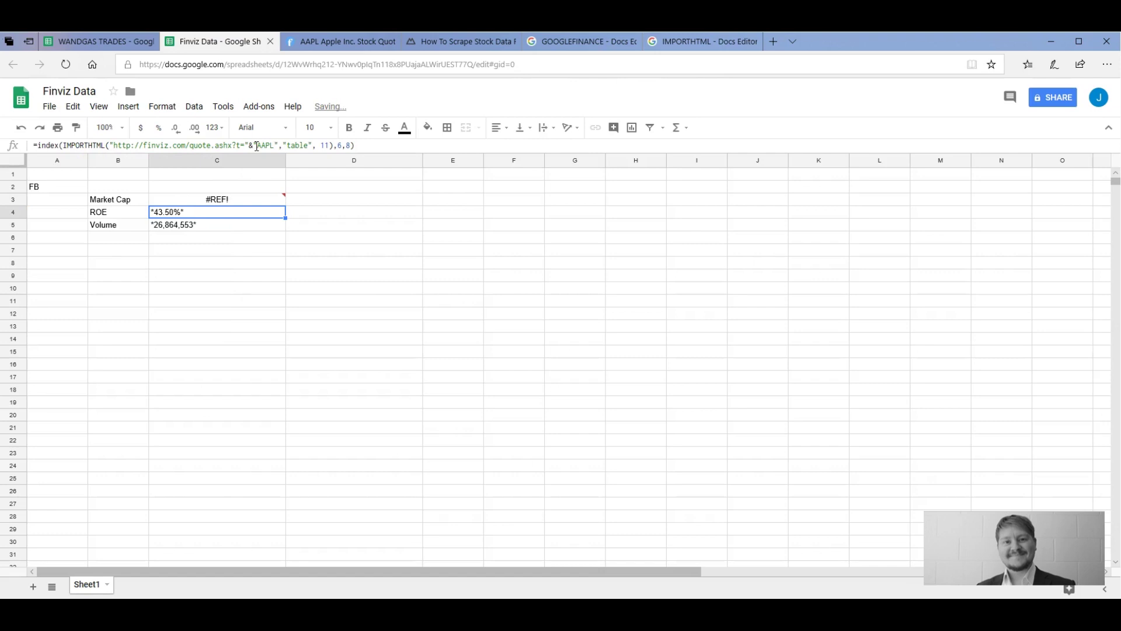
pyautogui.click(230, 199)
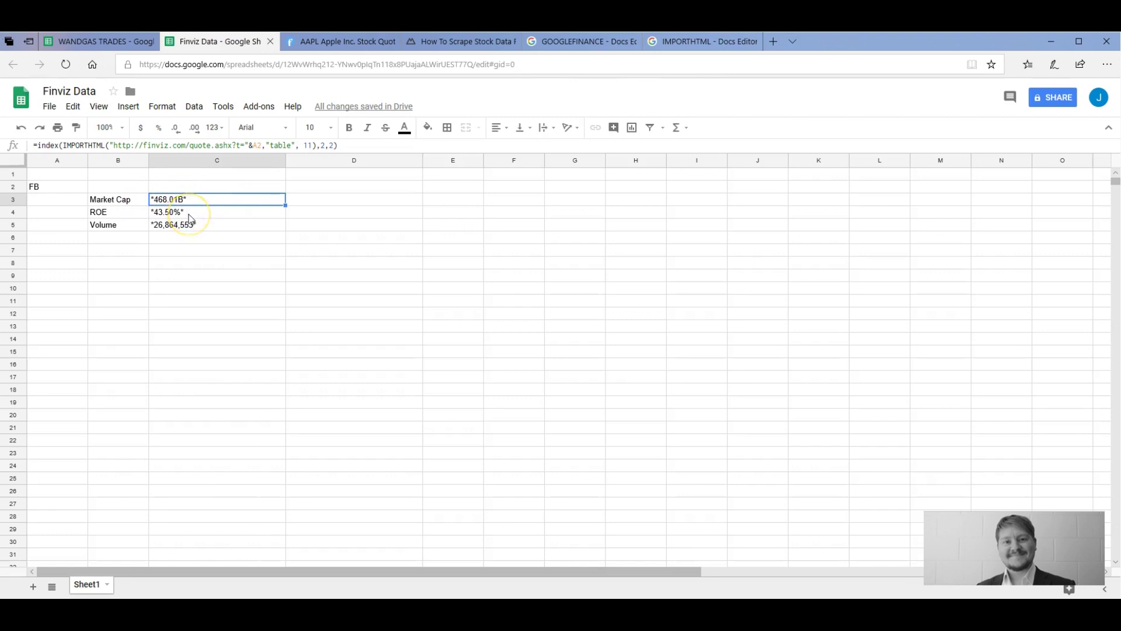
# Step: Enter GM as the ticker in A2
pyautogui.click(41, 187)
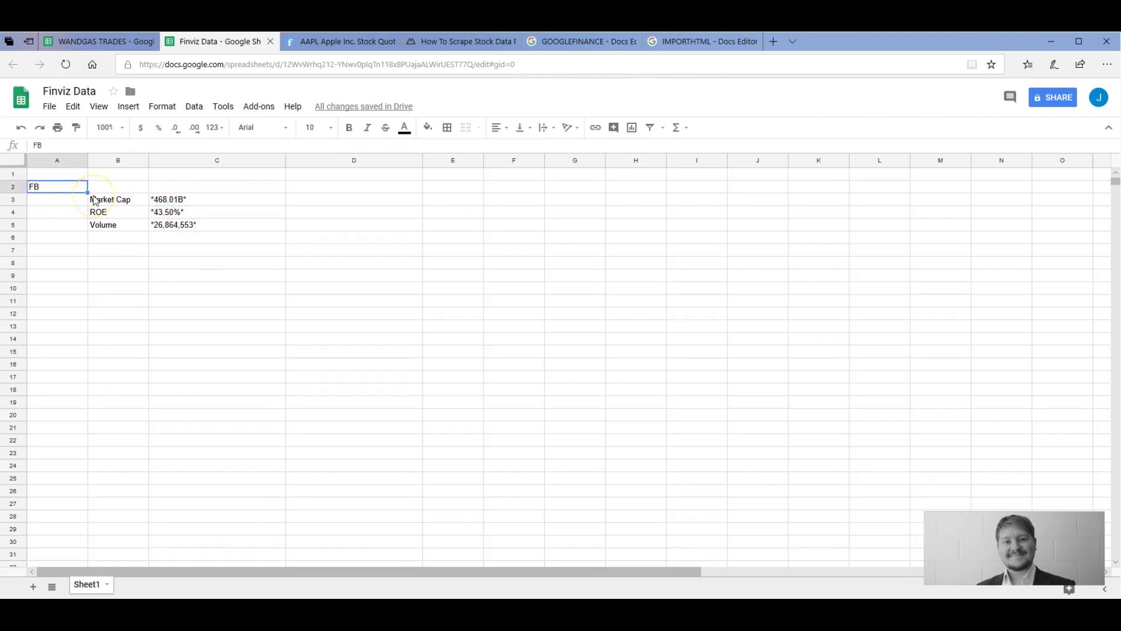
pyautogui.write('gm')
pyautogui.press('BackSpace')
pyautogui.press('BackSpace')
pyautogui.write('GM')
pyautogui.press('Return')
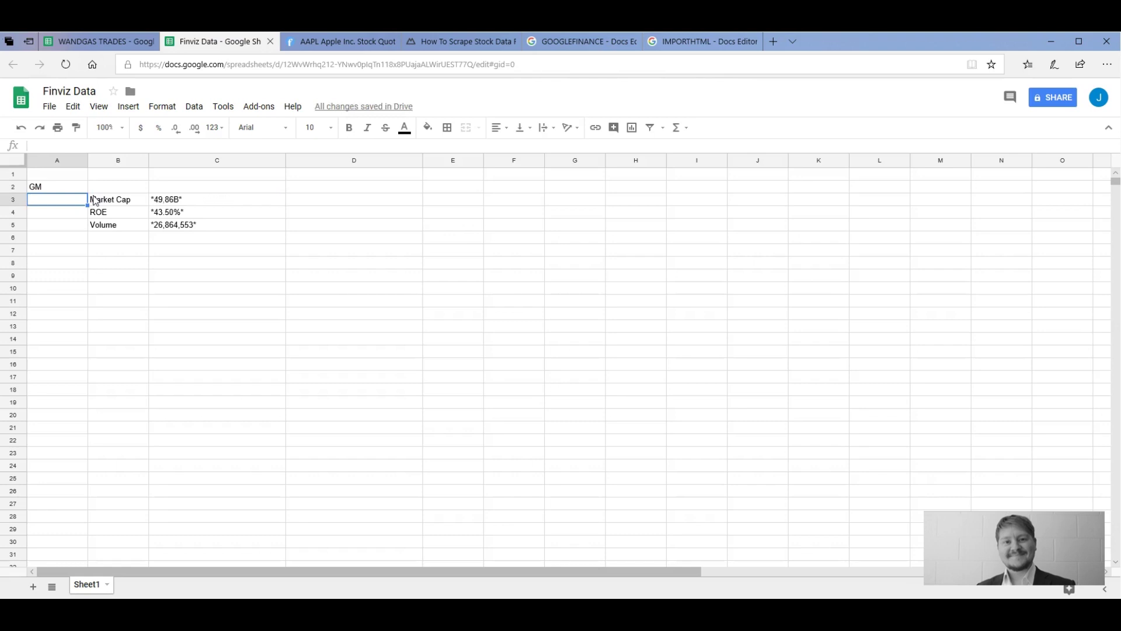
# Step: Change the A2 ticker to TSLA so Market Cap reads 50.02B, then view the AAPL Finviz page
pyautogui.press('Up')
pyautogui.write('TSLA')
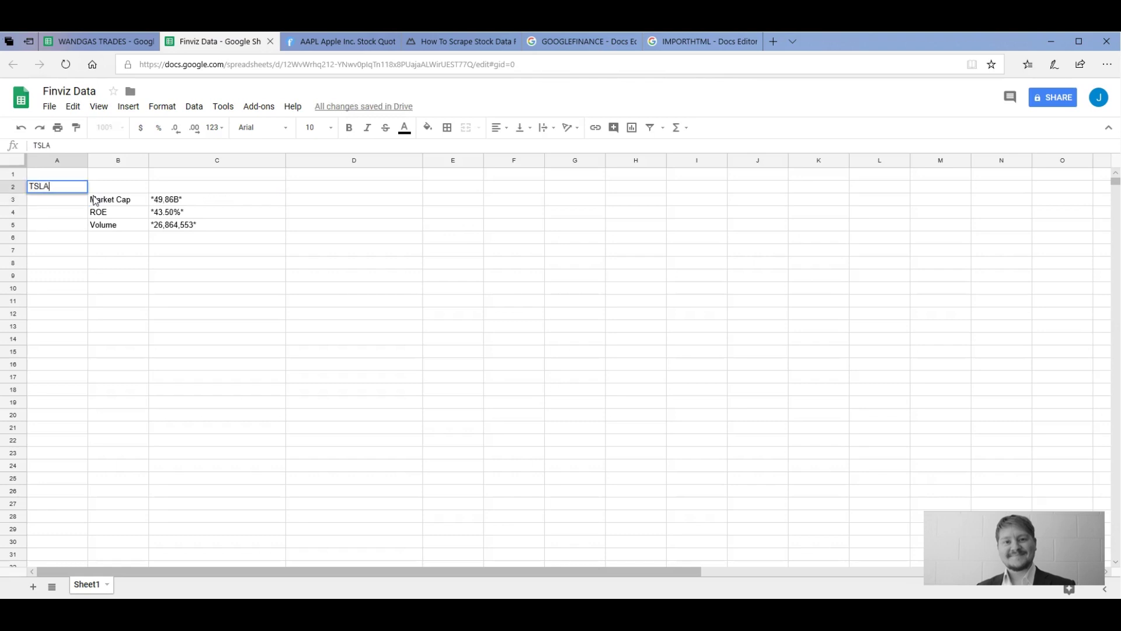
pyautogui.press('Return')
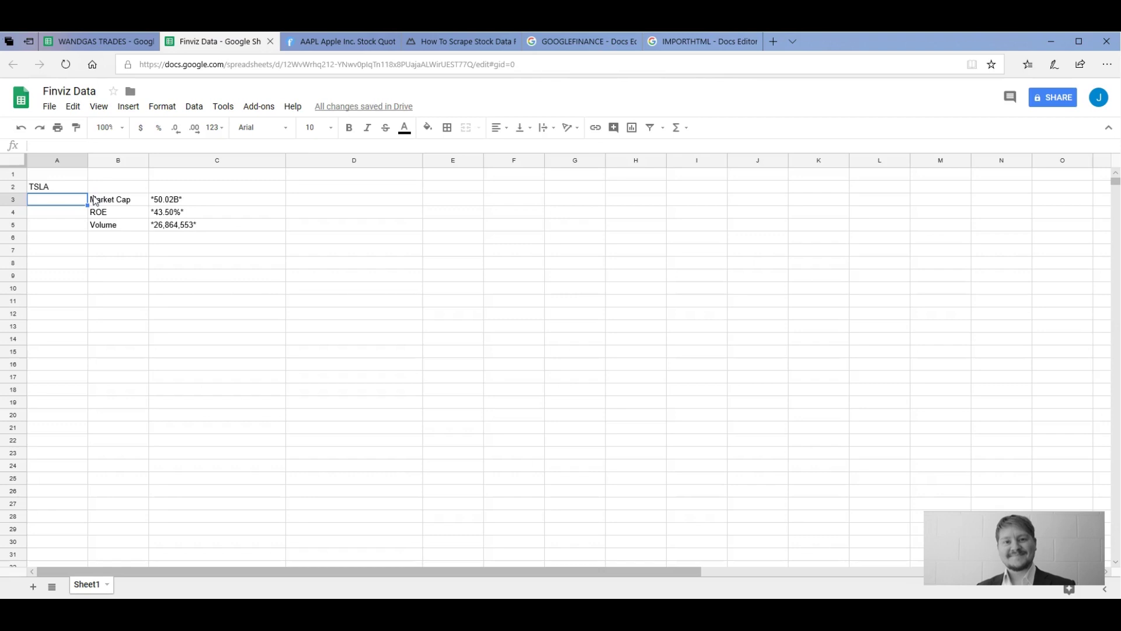
pyautogui.click(318, 41)
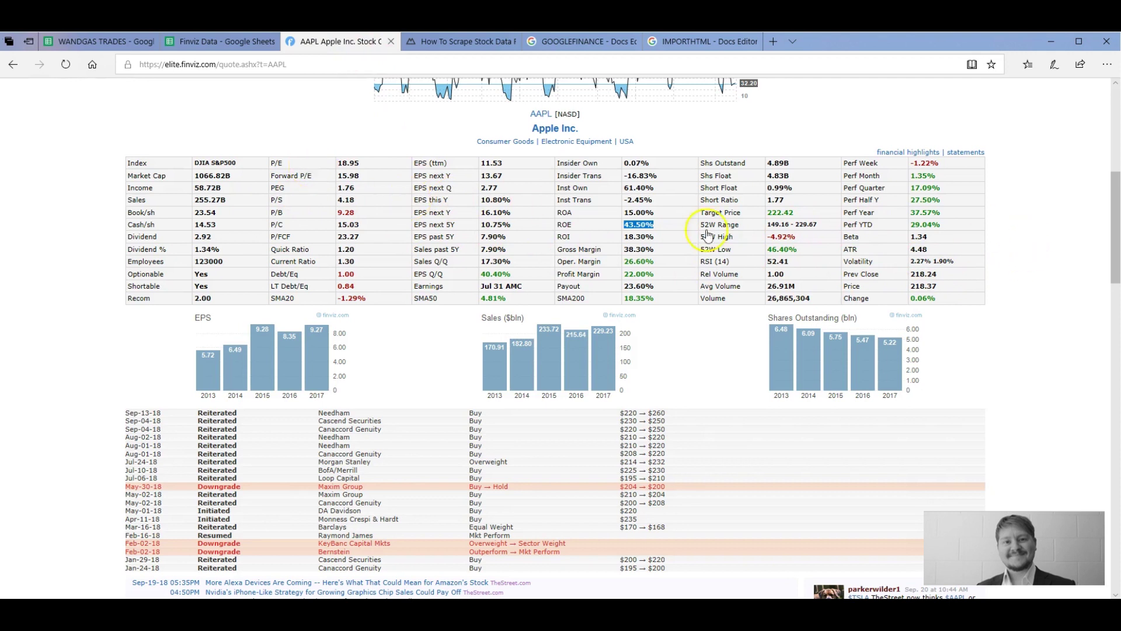
pyautogui.scroll(-1, 141, 256)
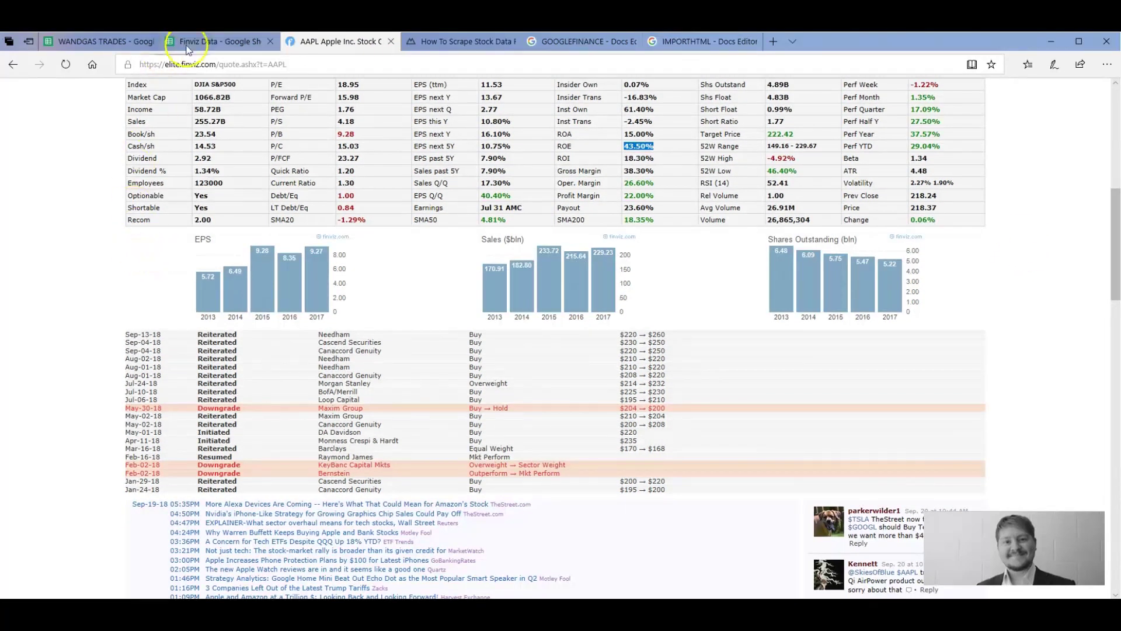
# Step: Copy B3:C5 and paste it back as values only, freezing Market Cap, ROE and Volume
pyautogui.click(220, 43)
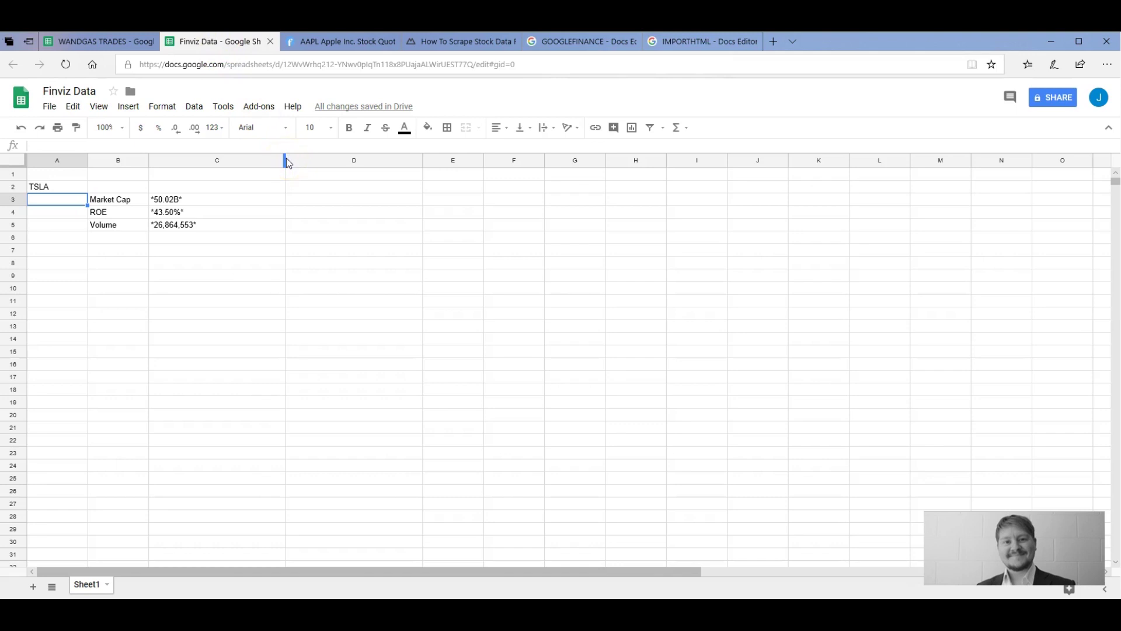
pyautogui.moveTo(128, 204); pyautogui.dragTo(200, 220)
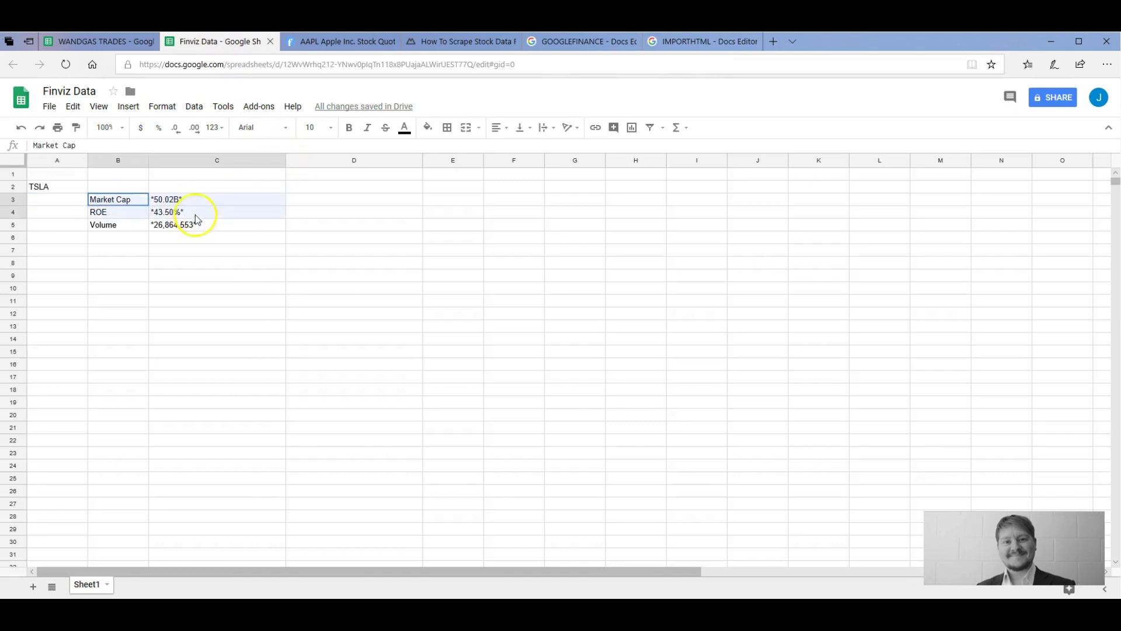
pyautogui.rightClick(212, 203)
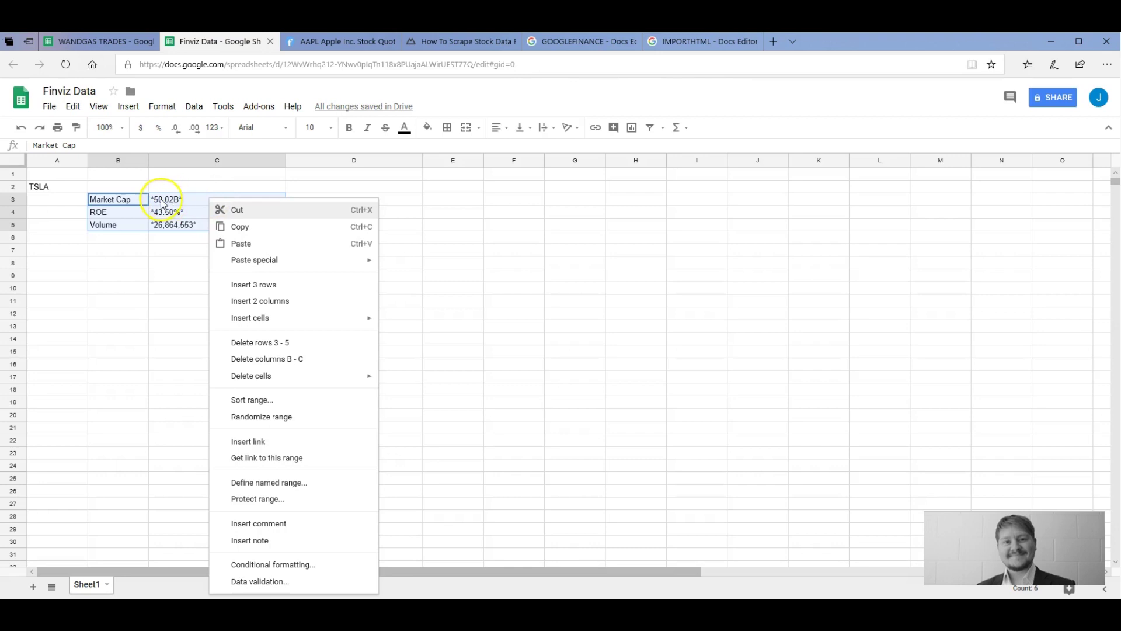
pyautogui.click(240, 234)
pyautogui.rightClick(214, 210)
pyautogui.moveTo(266, 266)
pyautogui.click(416, 271)
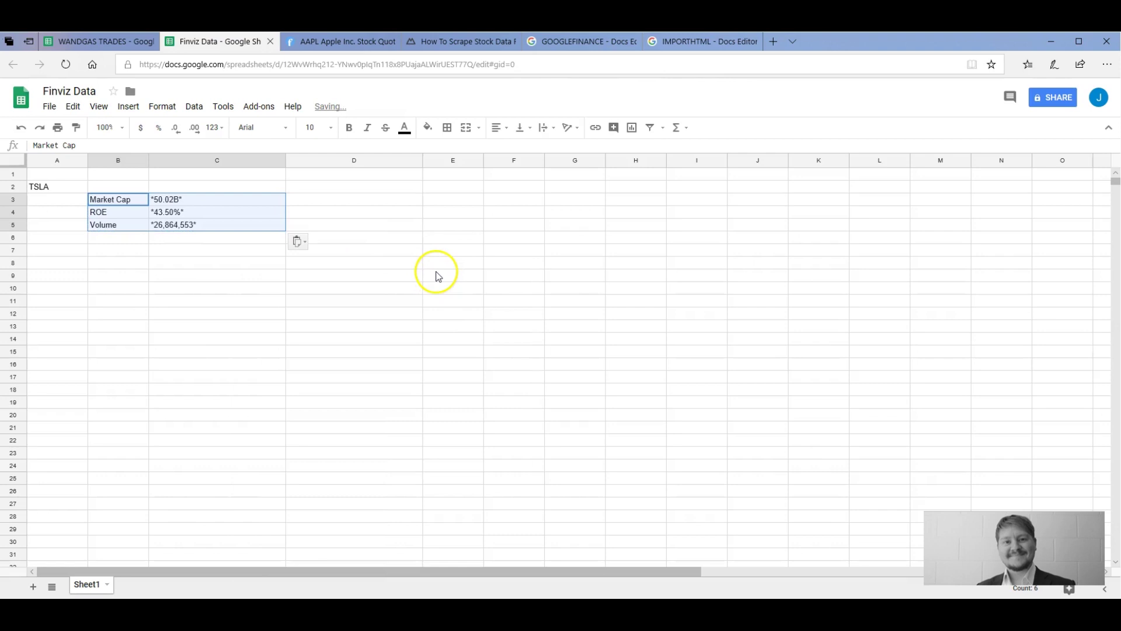
pyautogui.click(170, 282)
pyautogui.click(323, 213)
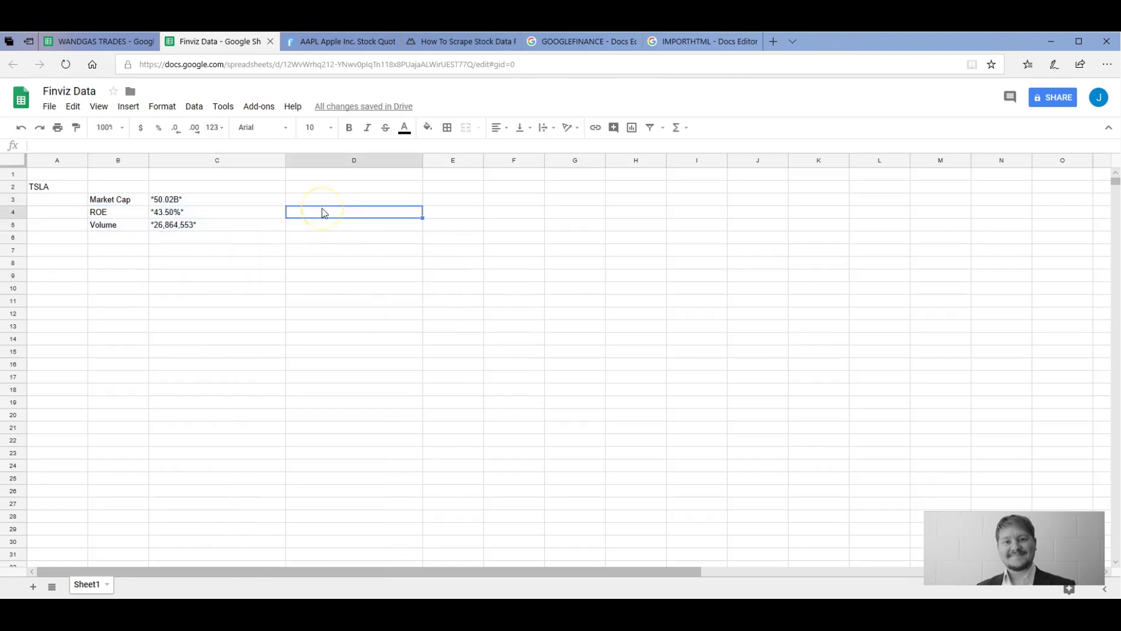
# Step: Replace every * in the sheet with nothing, leaving 50.02B, 43.50% and 26,864,553
pyautogui.hotkey('ctrl', 'f')
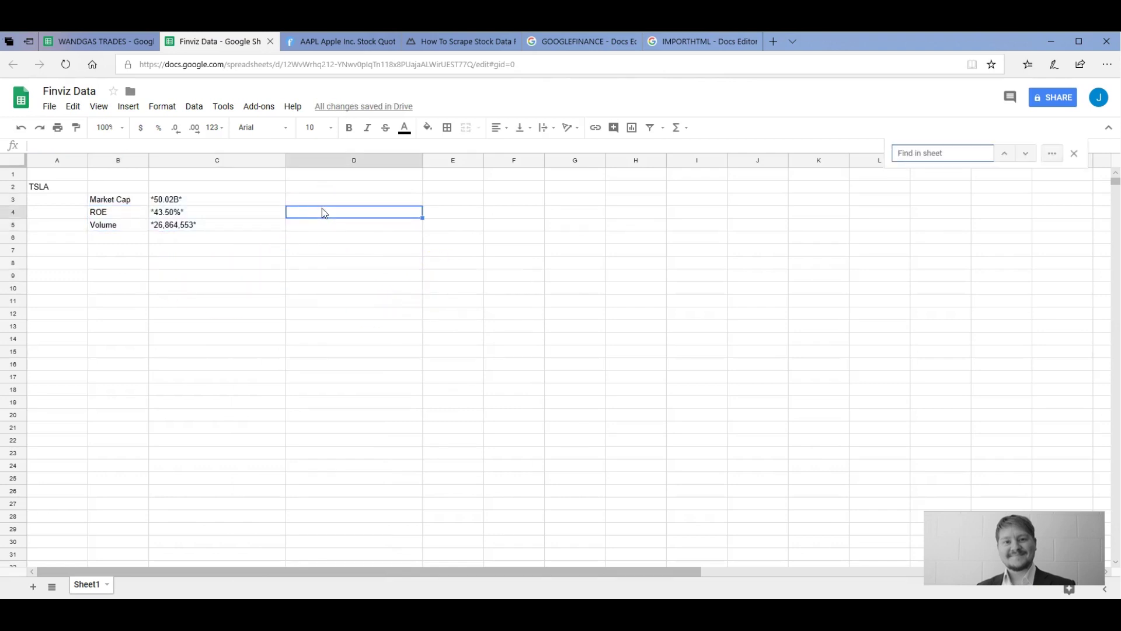
pyautogui.click(1051, 154)
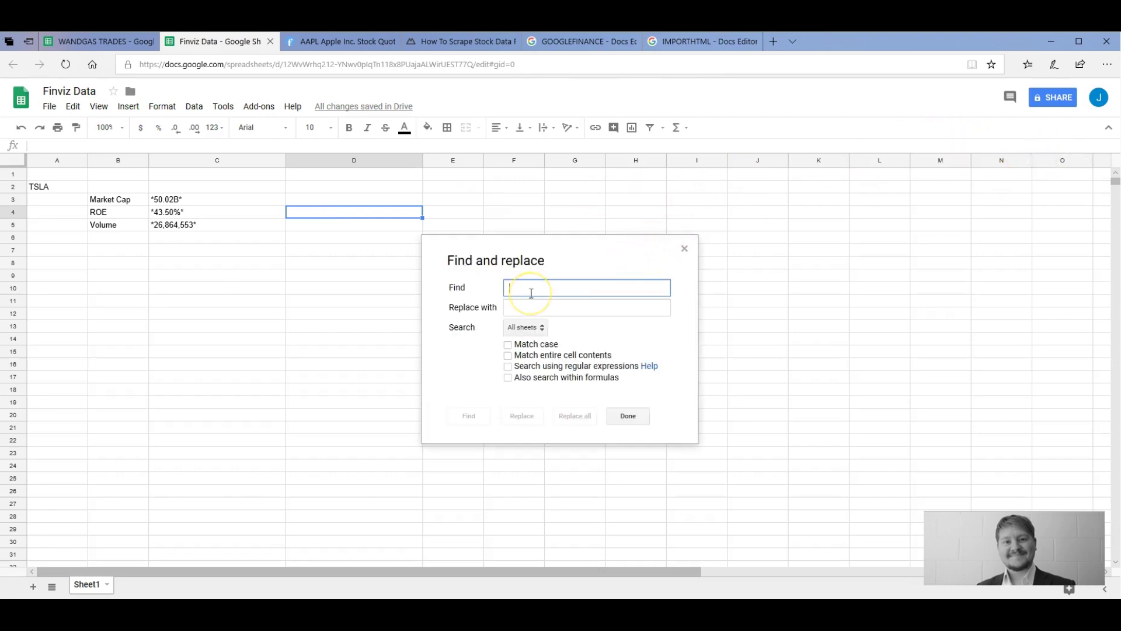
pyautogui.write('*')
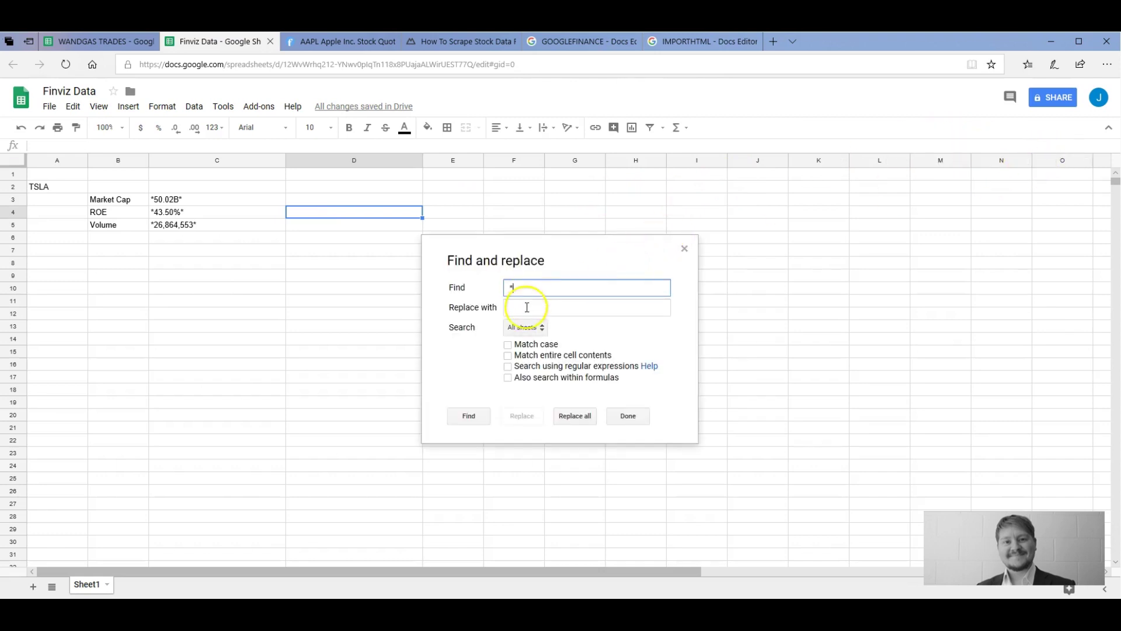
pyautogui.click(525, 309)
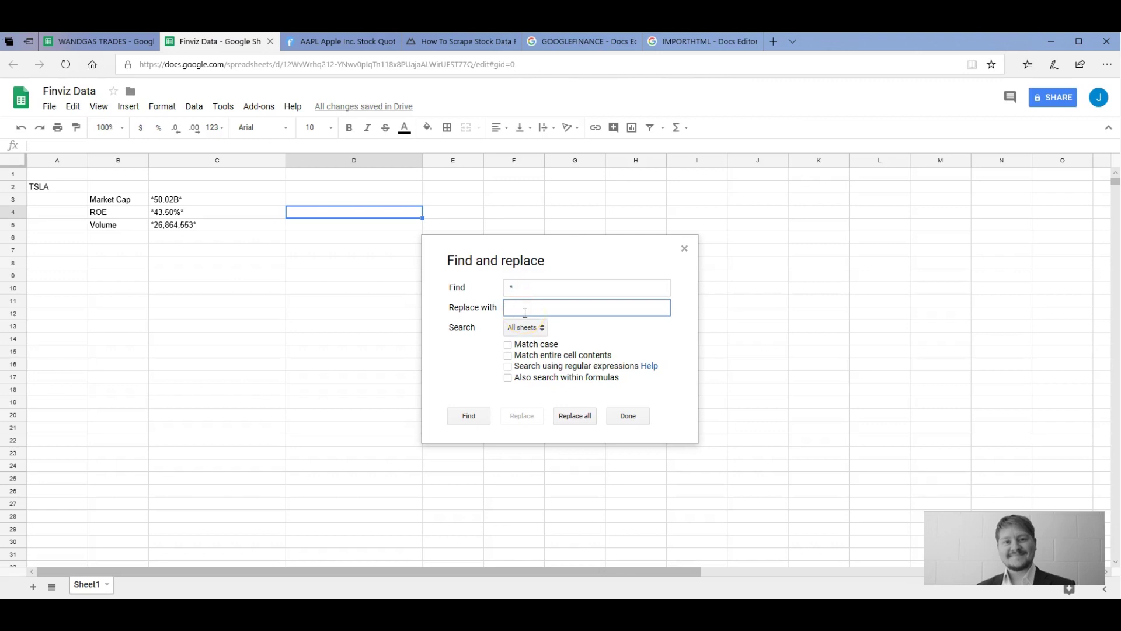
pyautogui.click(575, 417)
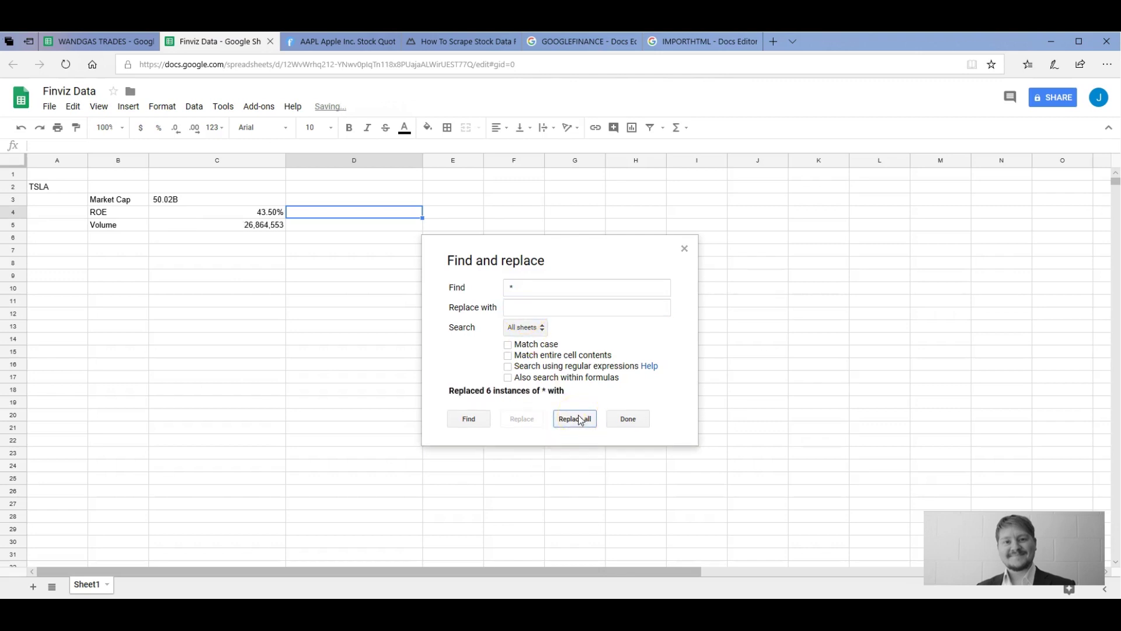
pyautogui.click(222, 200)
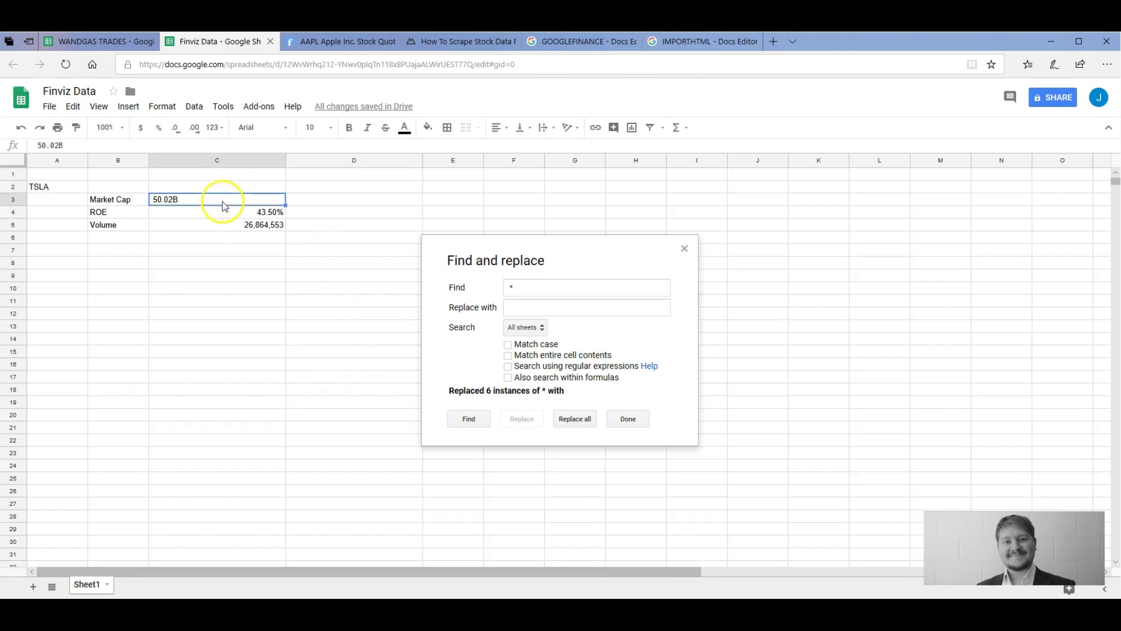
pyautogui.click(685, 249)
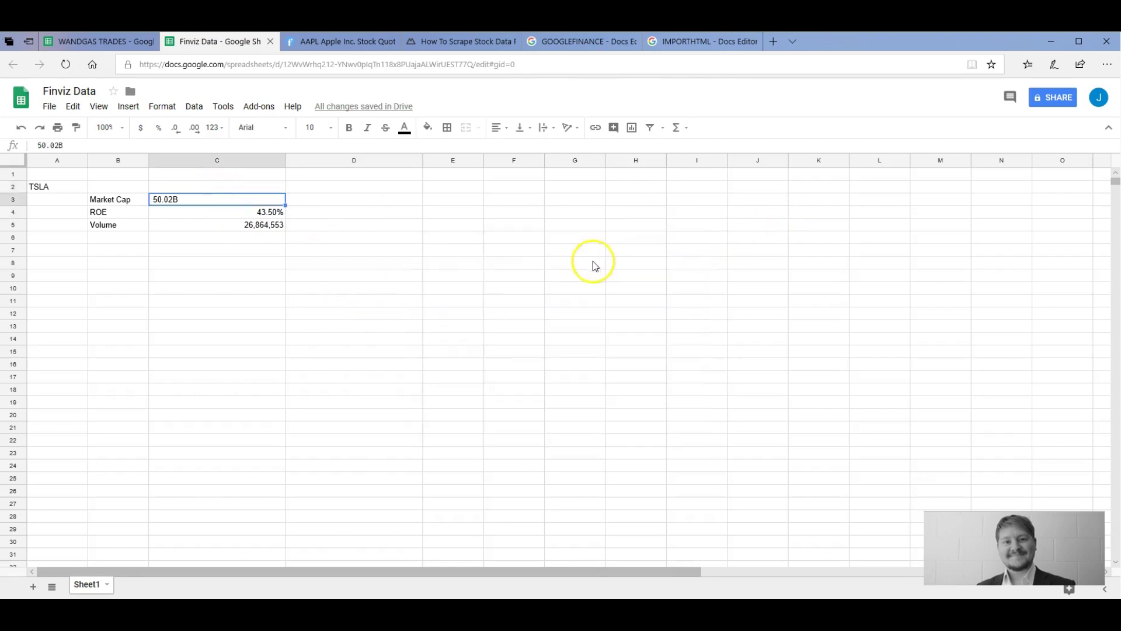
# Step: Right-align the Market Cap value in C3, then go to the Finviz scraping article
pyautogui.click(501, 128)
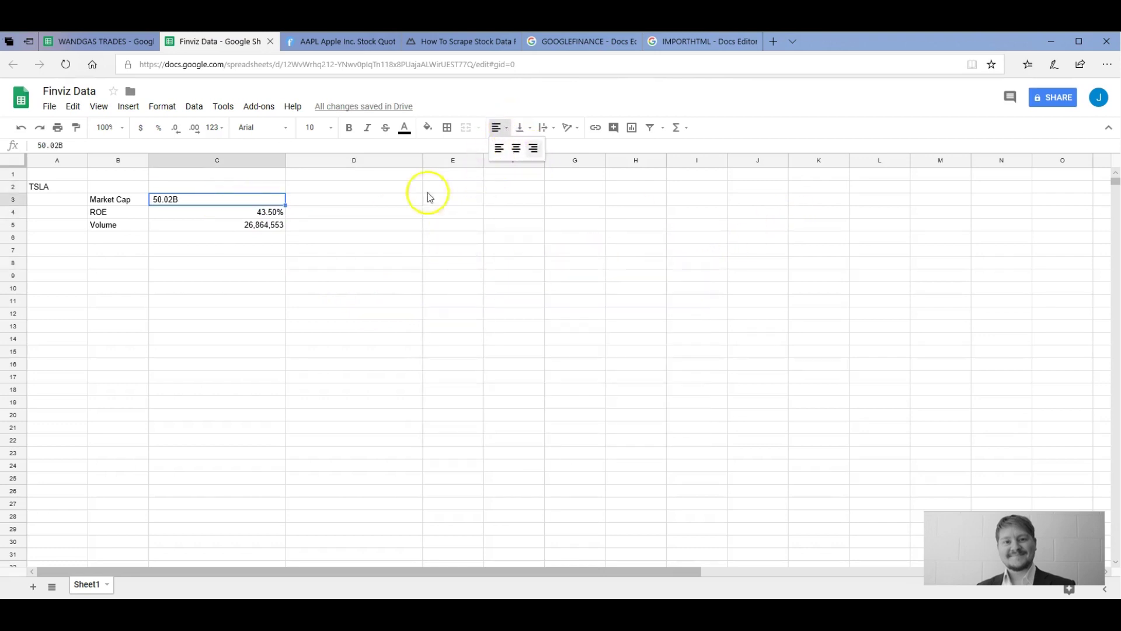
pyautogui.hotkey('ctrl', 'shift', 'r')
pyautogui.click(250, 262)
pyautogui.click(234, 202)
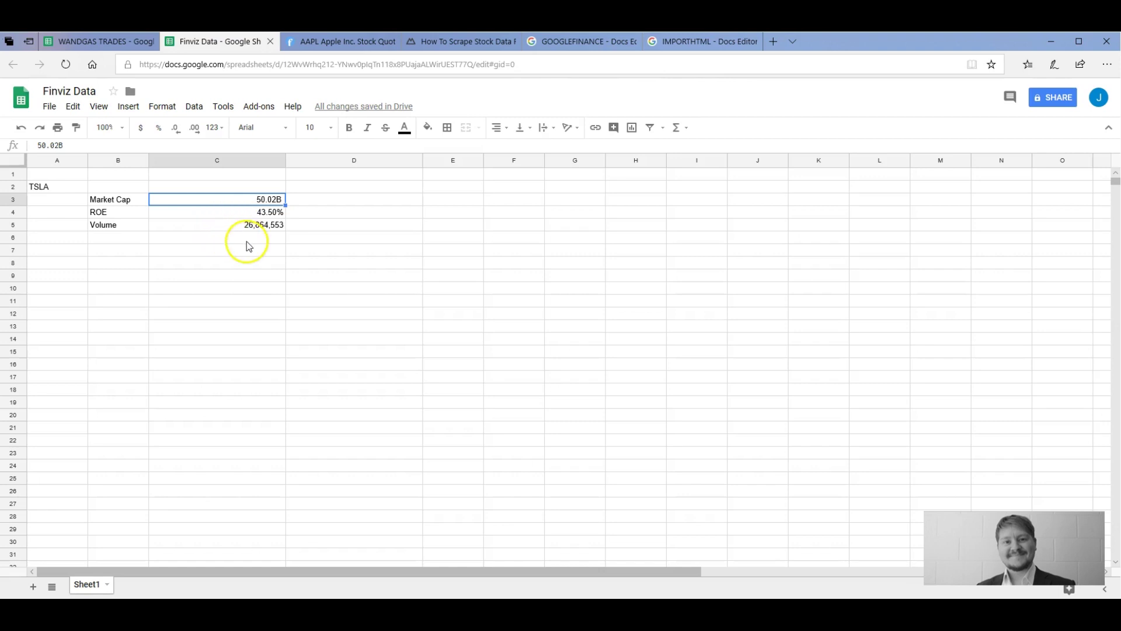
pyautogui.click(462, 41)
# Step: Read the article down to 'What To Do With The Data' and return to the Finviz Data spreadsheet
pyautogui.scroll(-5, 467, 336)
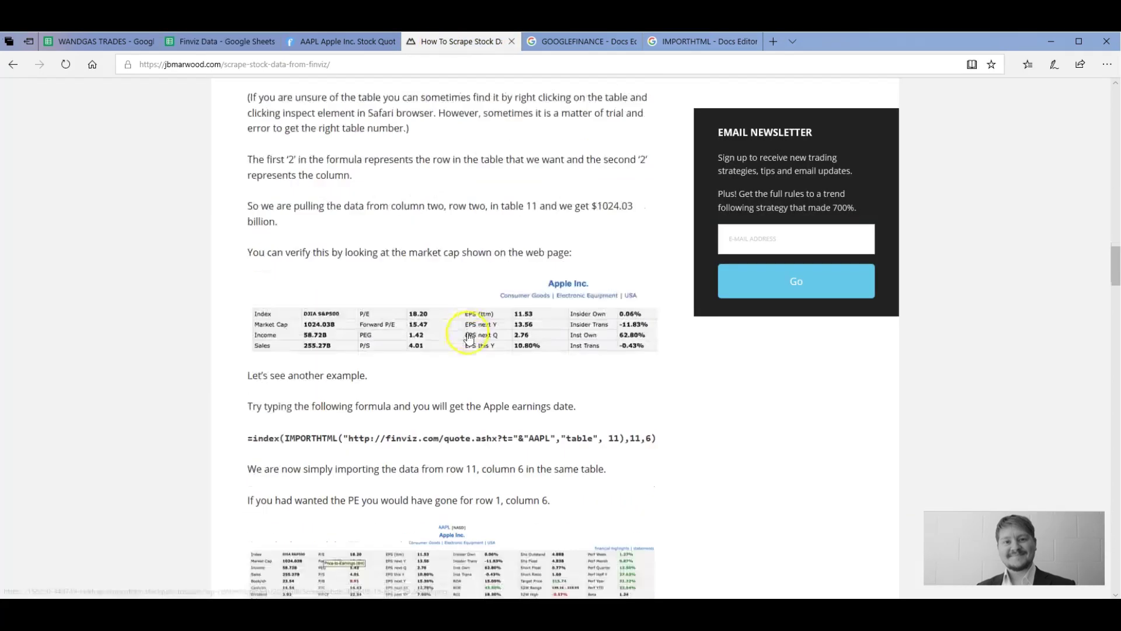
pyautogui.scroll(-5, 473, 327)
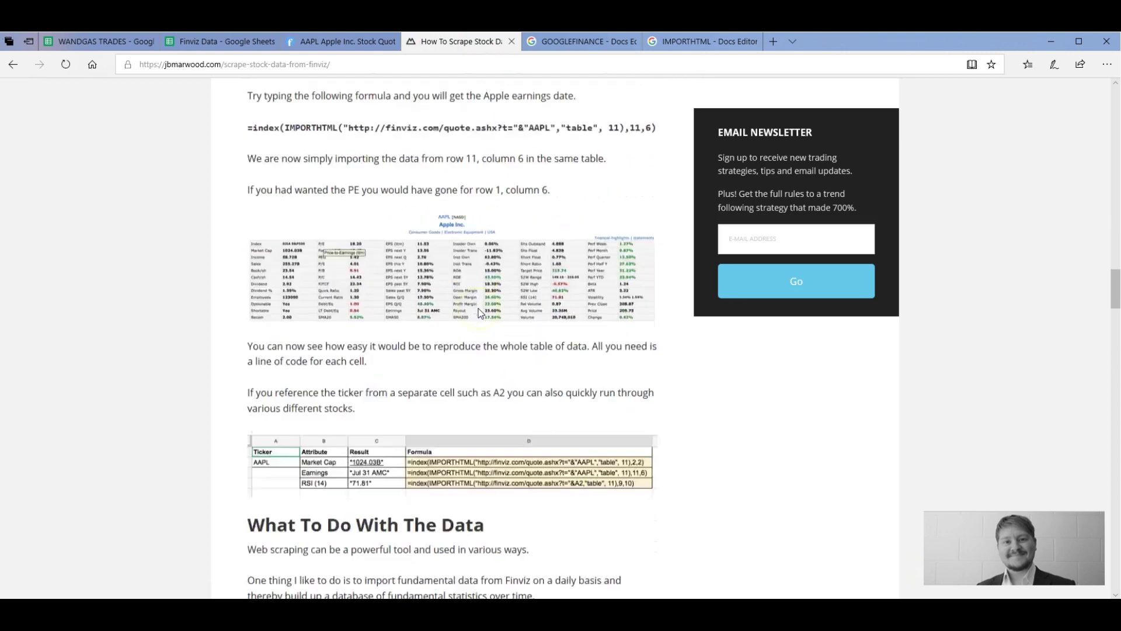
pyautogui.scroll(-5, 478, 309)
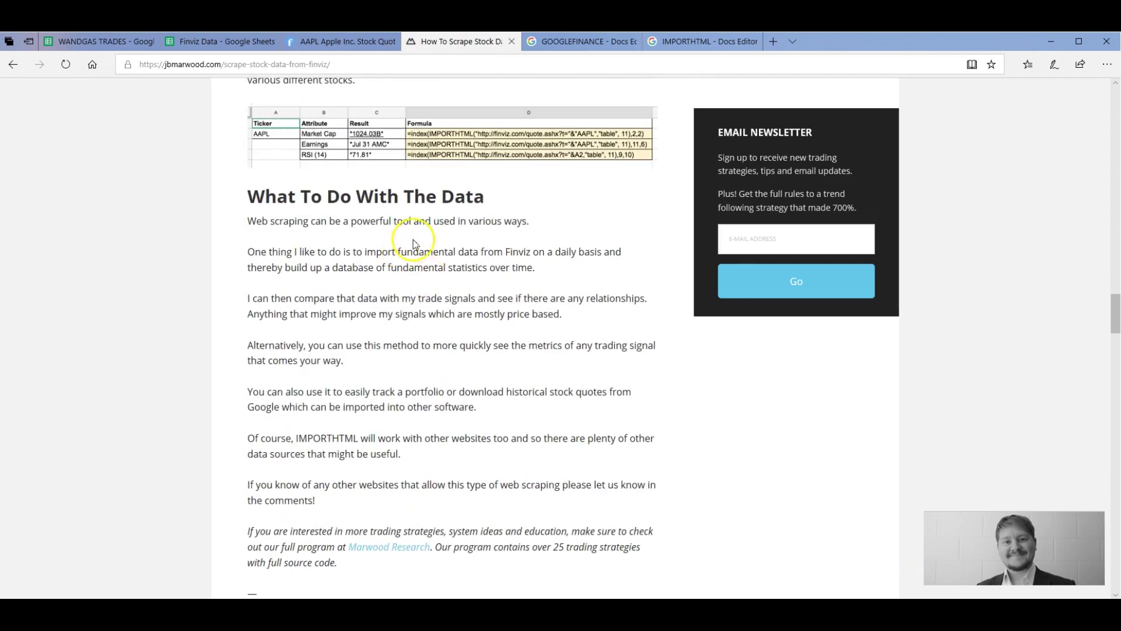
pyautogui.click(221, 44)
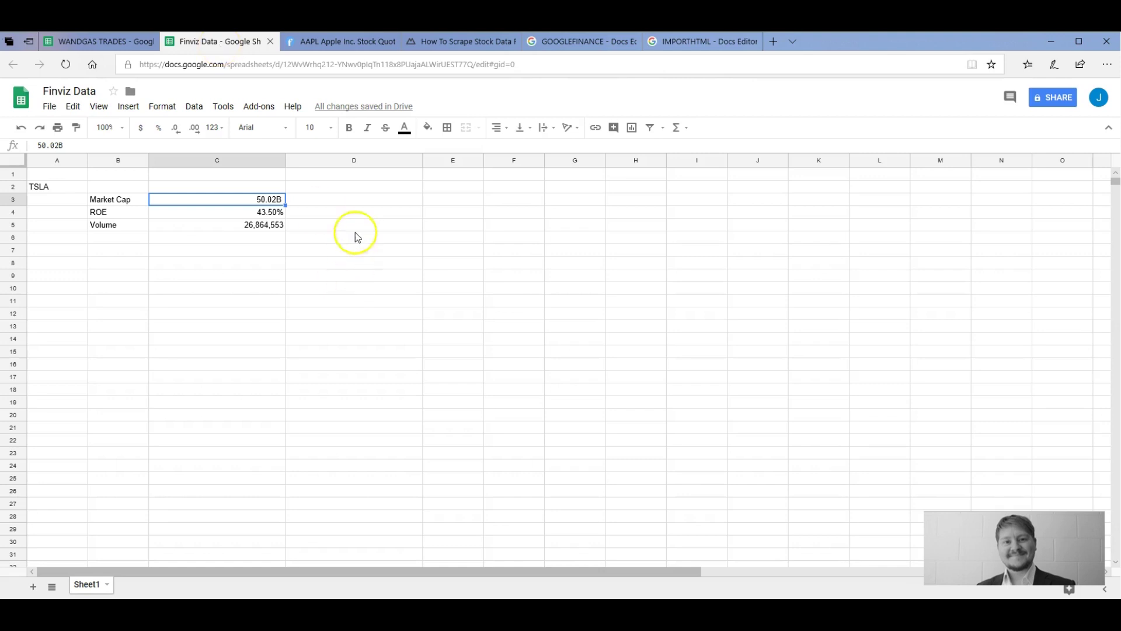
pyautogui.click(367, 202)
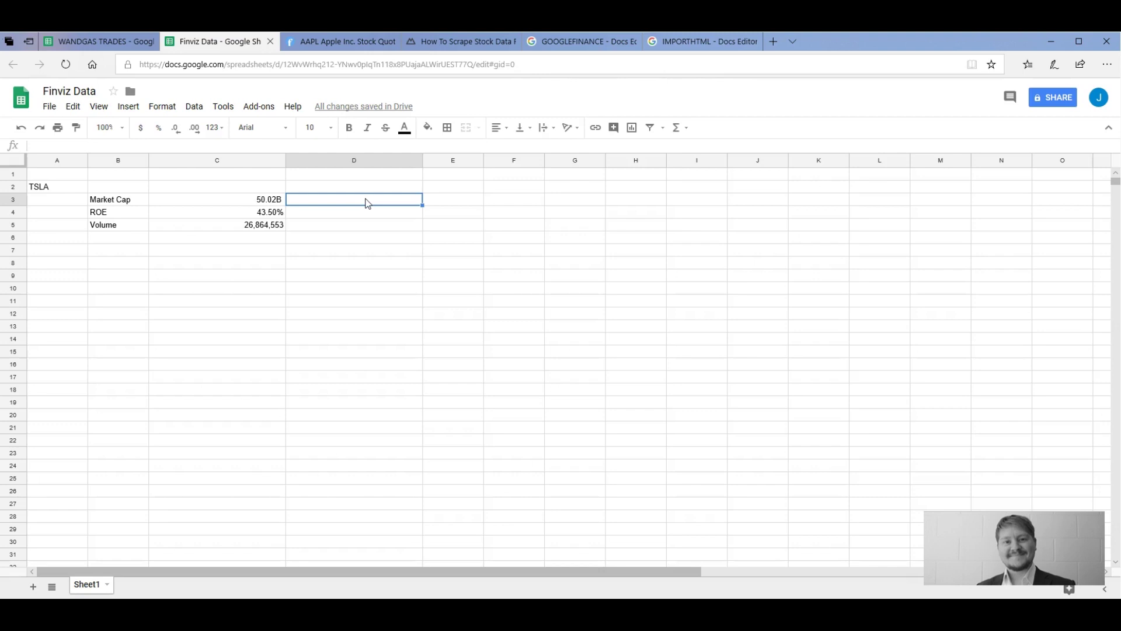
pyautogui.click(226, 226)
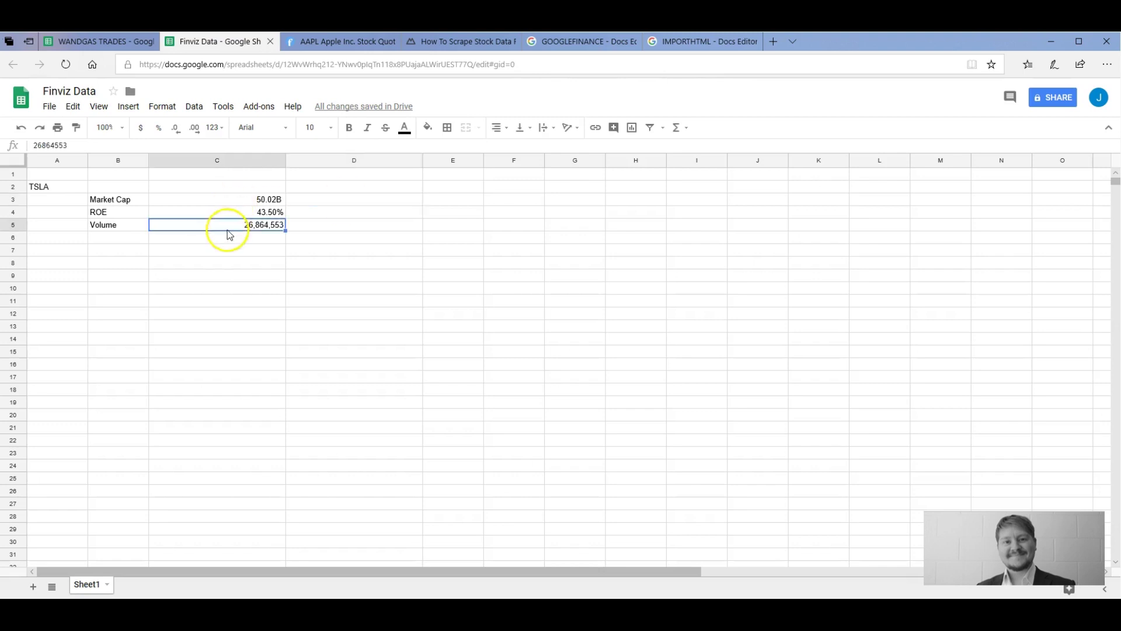
pyautogui.moveTo(119, 46)
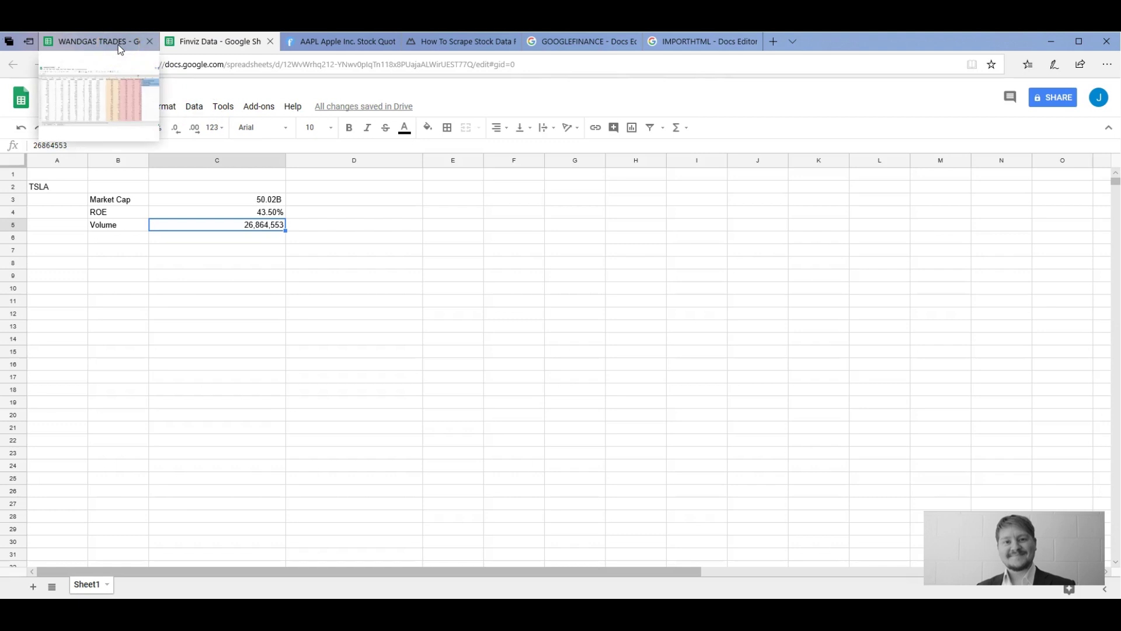
# Step: Expand the hidden column group in WANDGAS TRADES and browse the Short Float, Cash/Sh and Earnings values
pyautogui.click(118, 44)
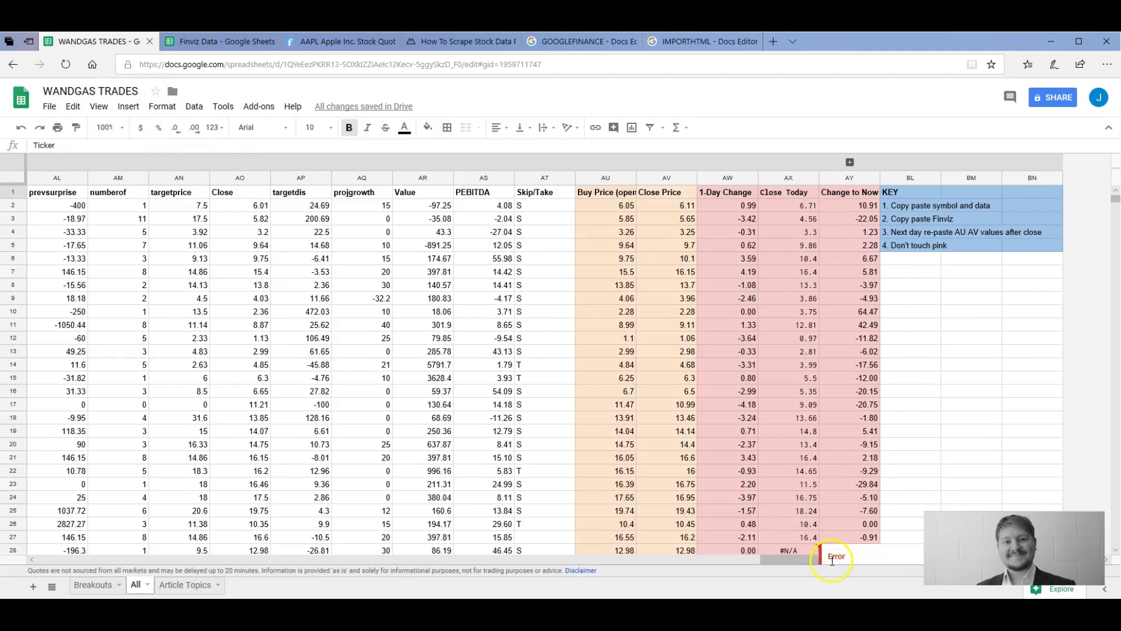
pyautogui.click(851, 166)
pyautogui.moveTo(720, 561); pyautogui.dragTo(899, 561)
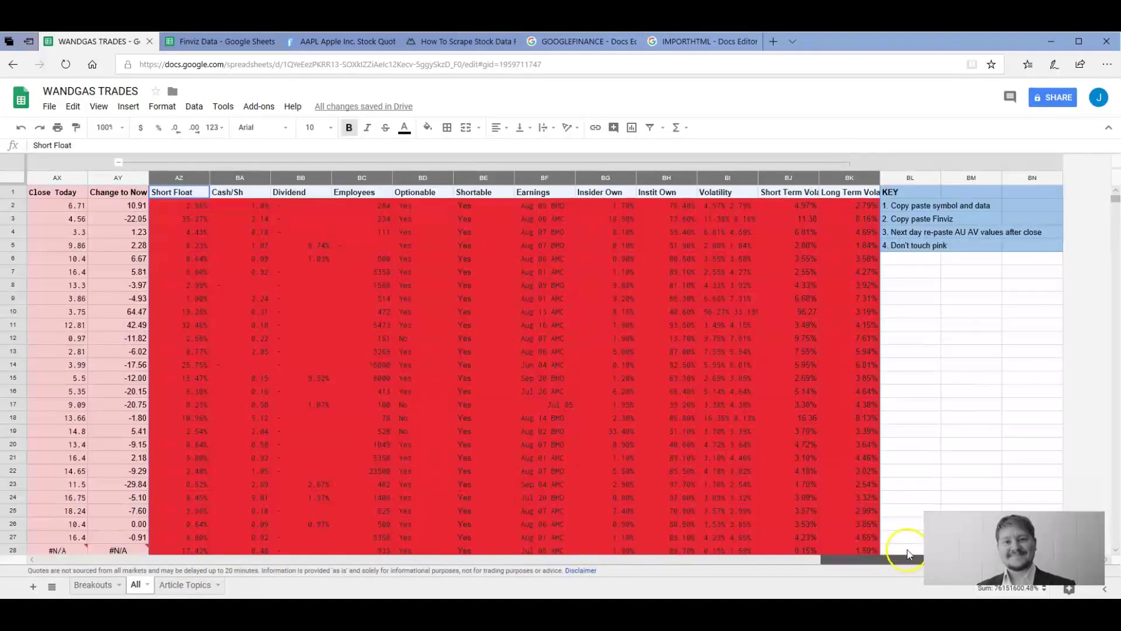
pyautogui.click(206, 205)
pyautogui.click(196, 244)
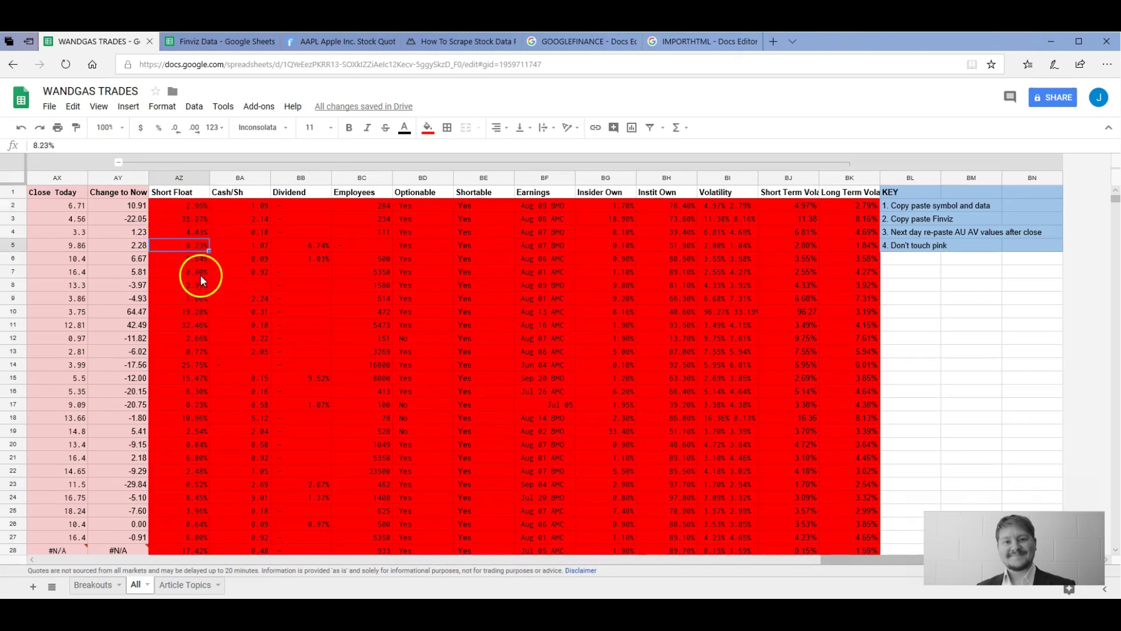
pyautogui.click(240, 309)
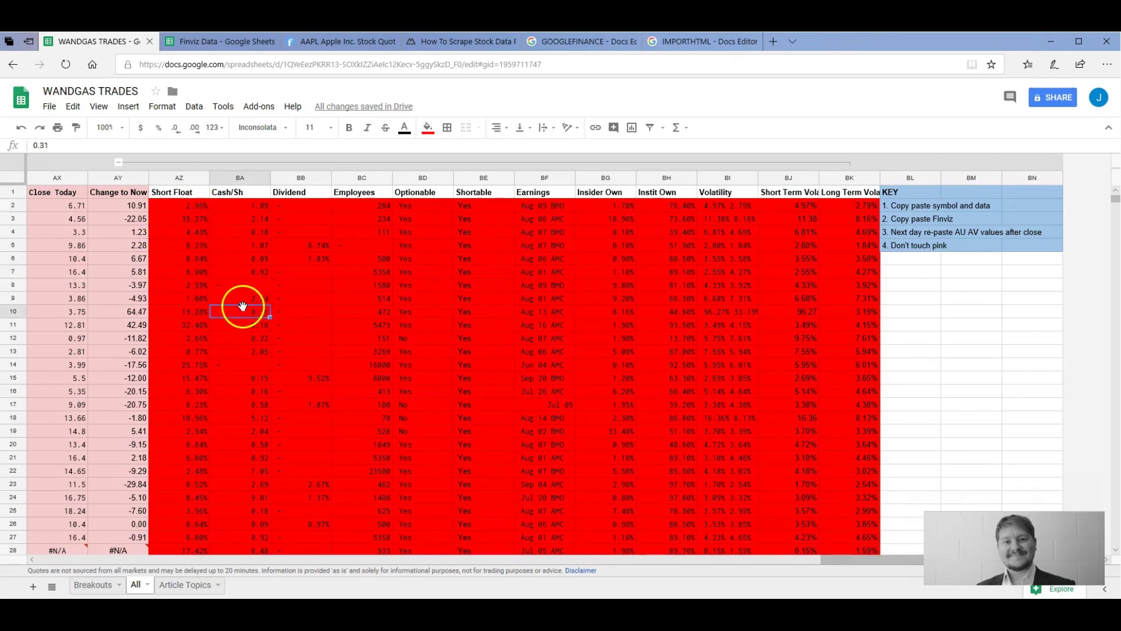
pyautogui.click(428, 337)
pyautogui.press('Right')
pyautogui.press('Right')
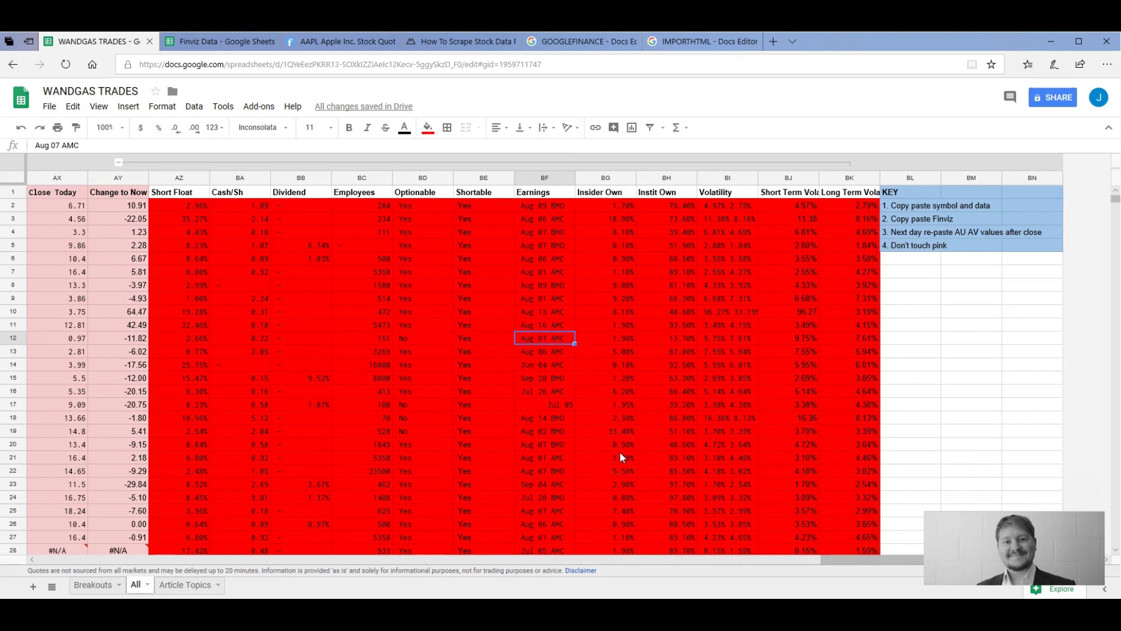
pyautogui.moveTo(851, 561); pyautogui.dragTo(832, 560)
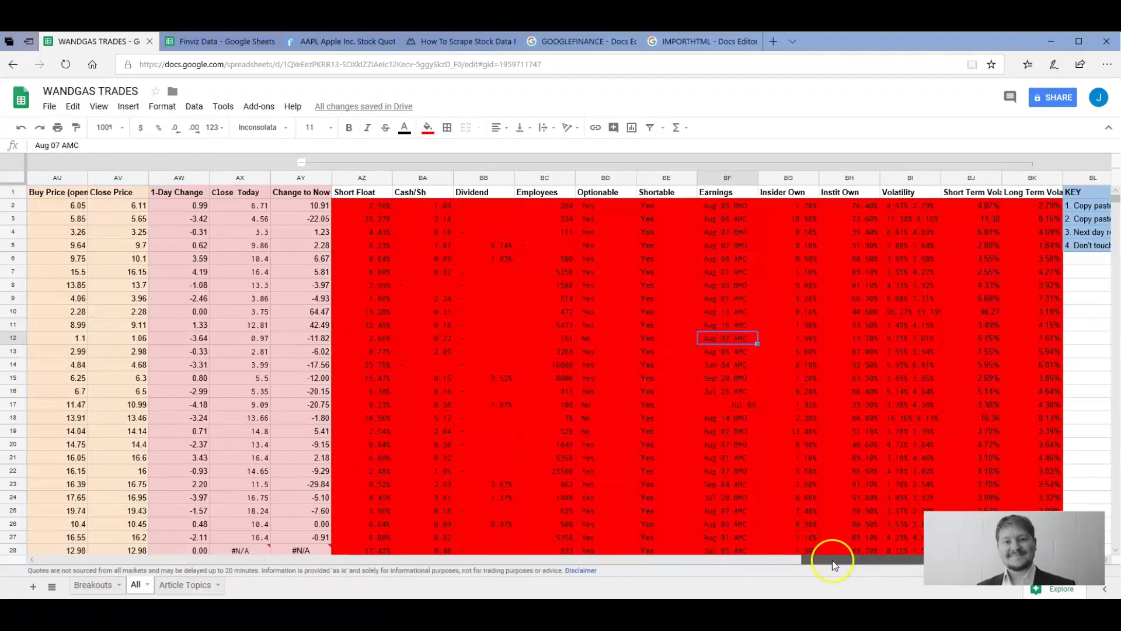
# Step: Chart columns AY:AZ as a scatter of Change to Now versus Short Float and enlarge it
pyautogui.click(363, 177)
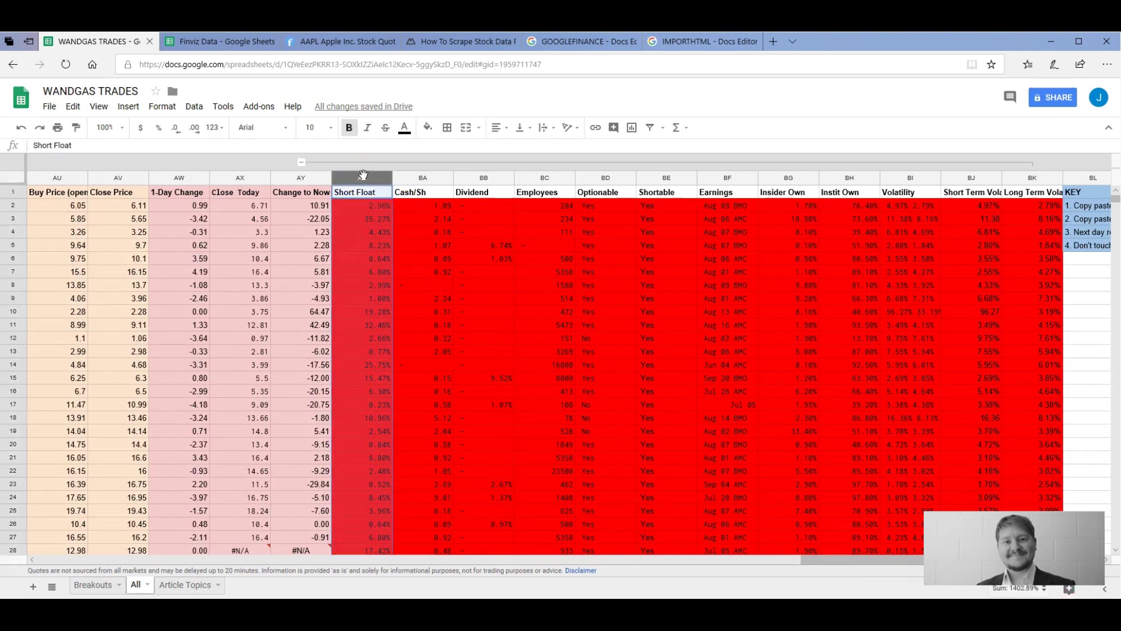
pyautogui.moveTo(362, 175)
pyautogui.mouseDown()
pyautogui.moveTo(301, 180)
pyautogui.moveTo(377, 177)
pyautogui.mouseUp()
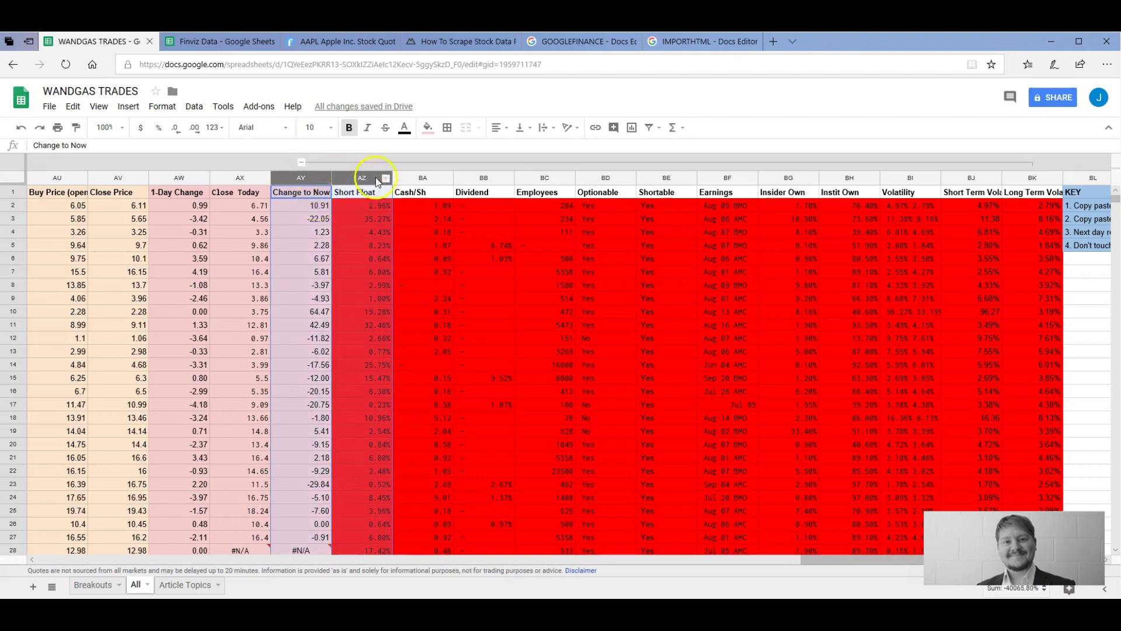
pyautogui.click(631, 129)
pyautogui.click(958, 193)
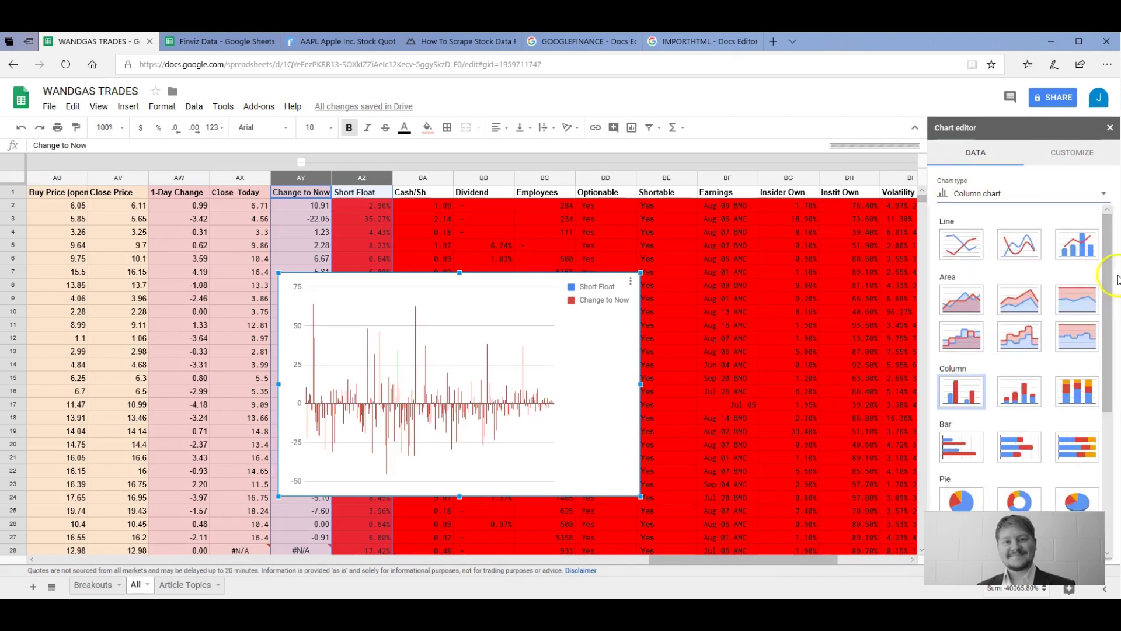
pyautogui.moveTo(1105, 272); pyautogui.dragTo(1104, 363)
pyautogui.click(964, 415)
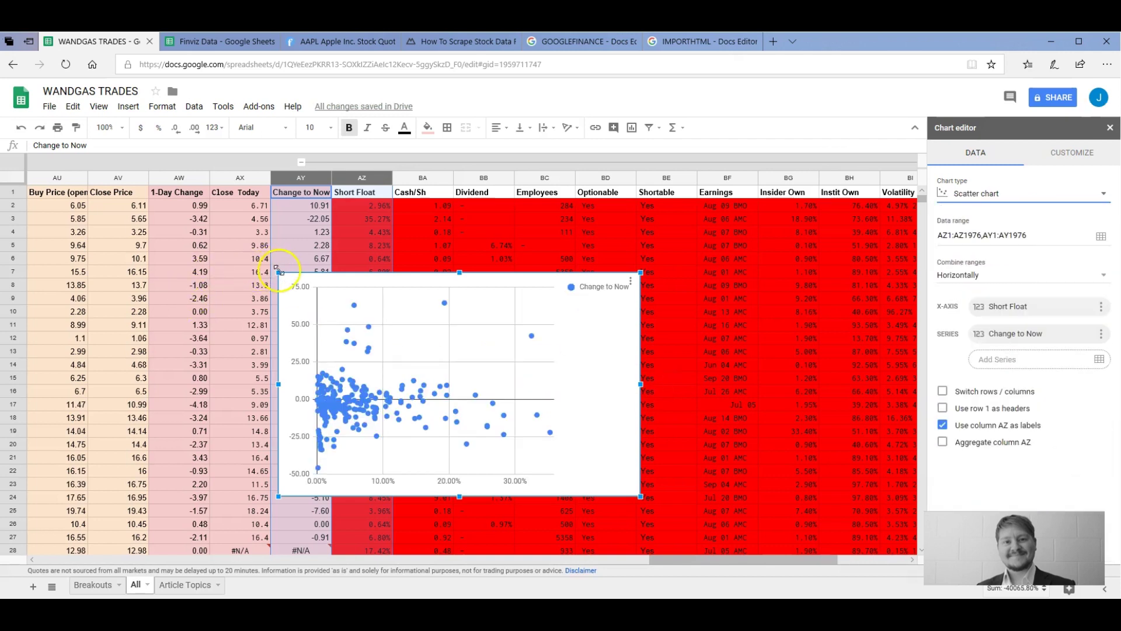
pyautogui.moveTo(125, 164); pyautogui.dragTo(160, 199)
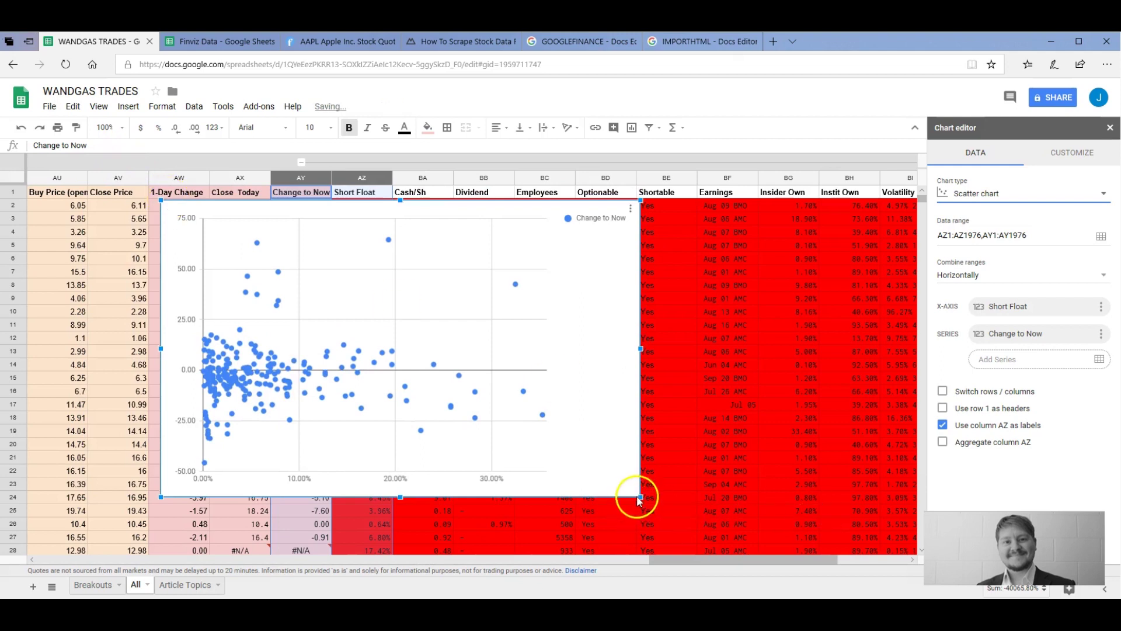
pyautogui.moveTo(655, 511); pyautogui.dragTo(685, 525)
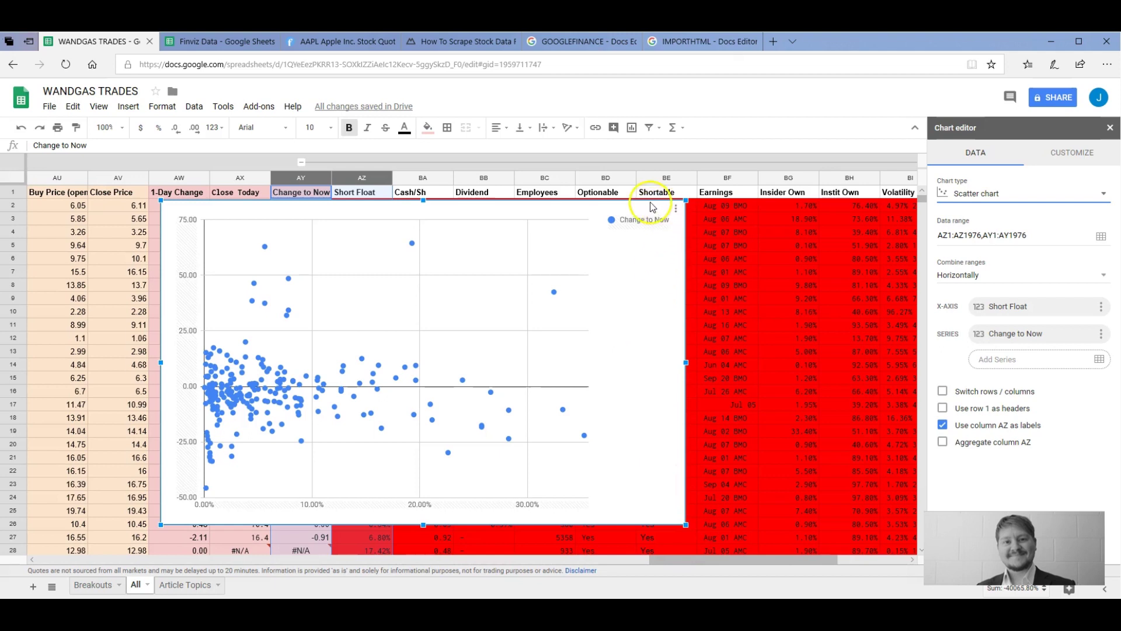
# Step: Delete the scatter chart from the WANDGAS TRADES sheet
pyautogui.click(728, 310)
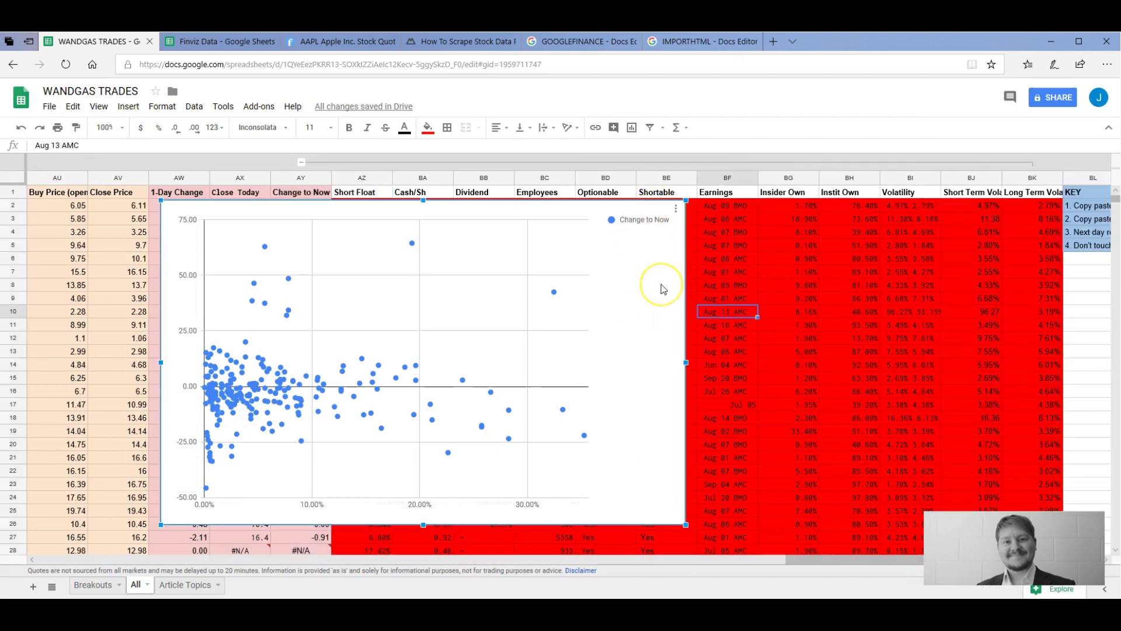
pyautogui.press('Delete')
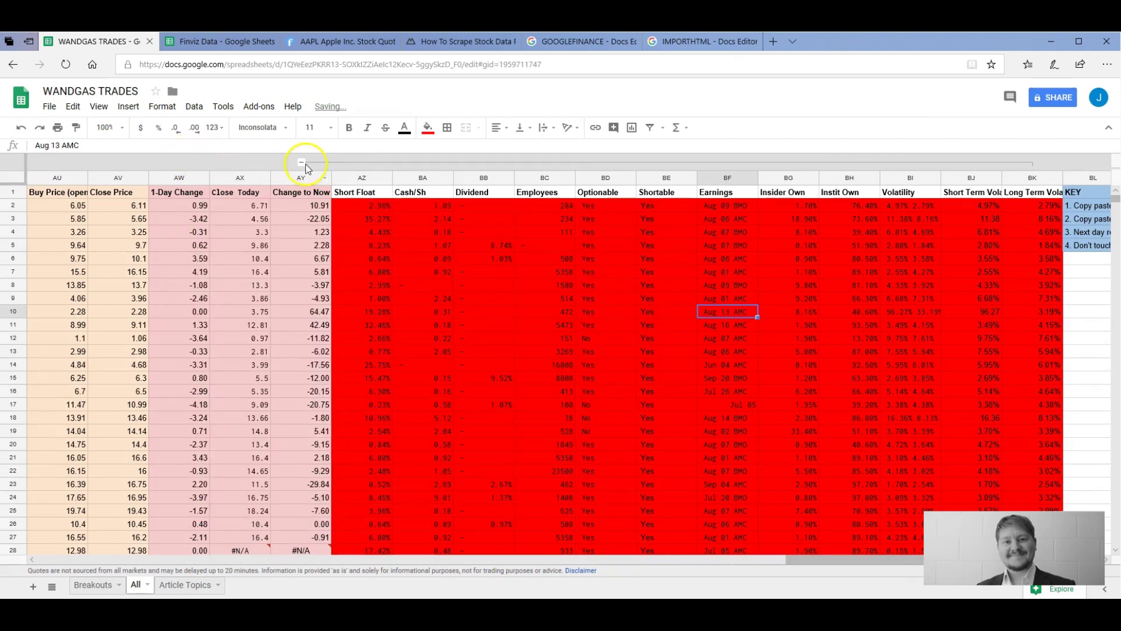
pyautogui.hscroll(-10, 301, 165)
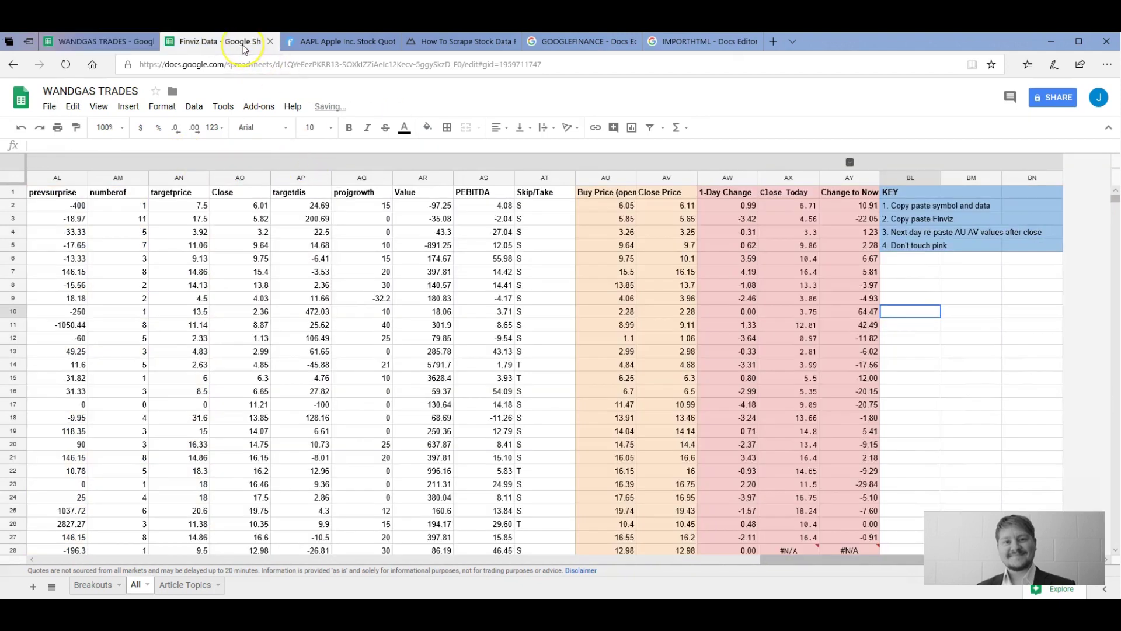
# Step: Look over the AAPL Finviz quote page, then return to Finviz Data and select D7
pyautogui.click(244, 47)
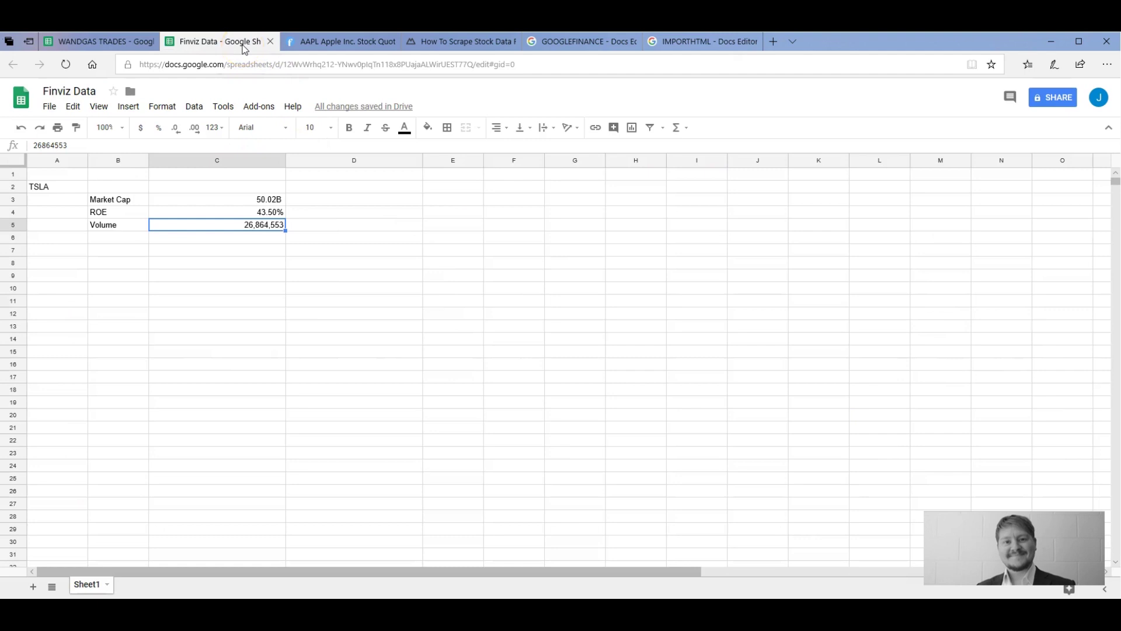
pyautogui.click(345, 42)
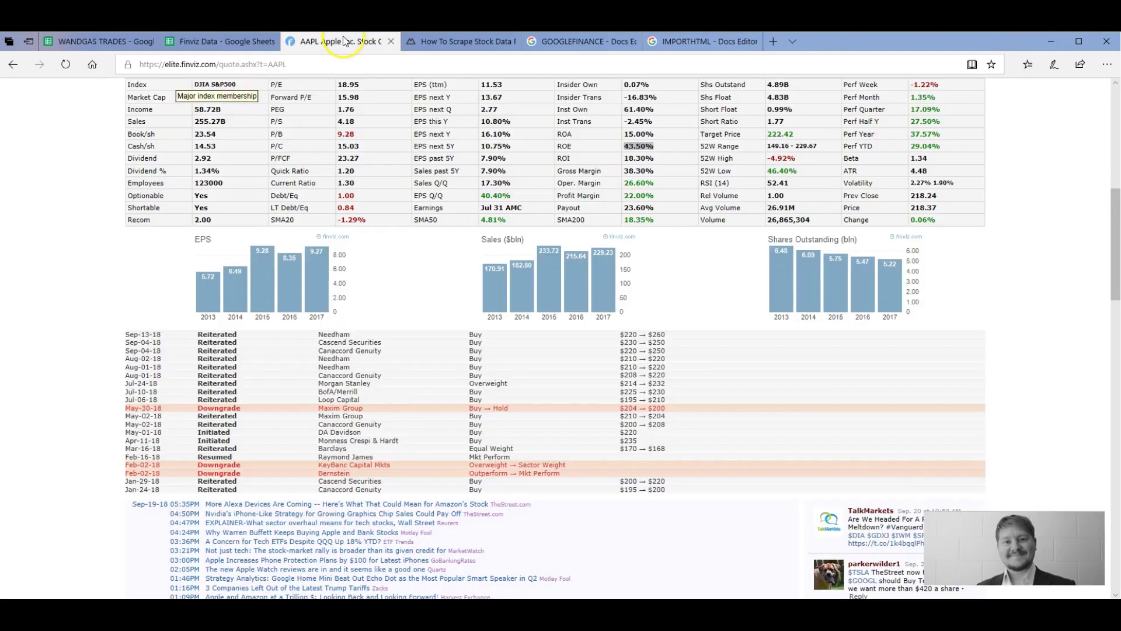
pyautogui.moveTo(1116, 250); pyautogui.dragTo(1117, 177)
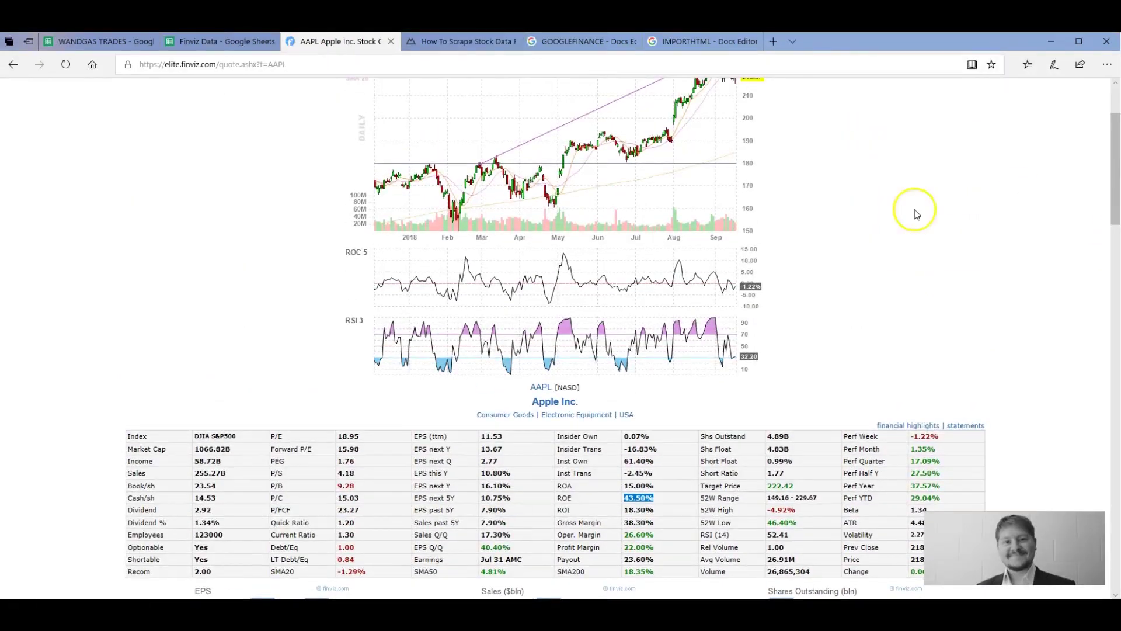
pyautogui.scroll(2, 432, 292)
pyautogui.scroll(-4, 321, 175)
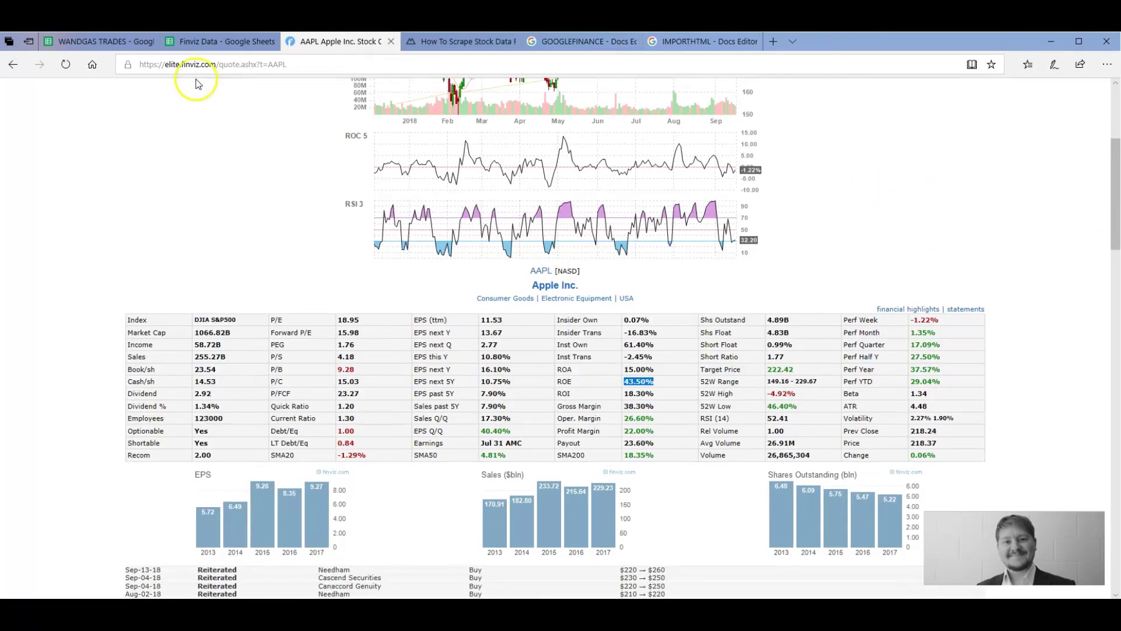
pyautogui.click(217, 42)
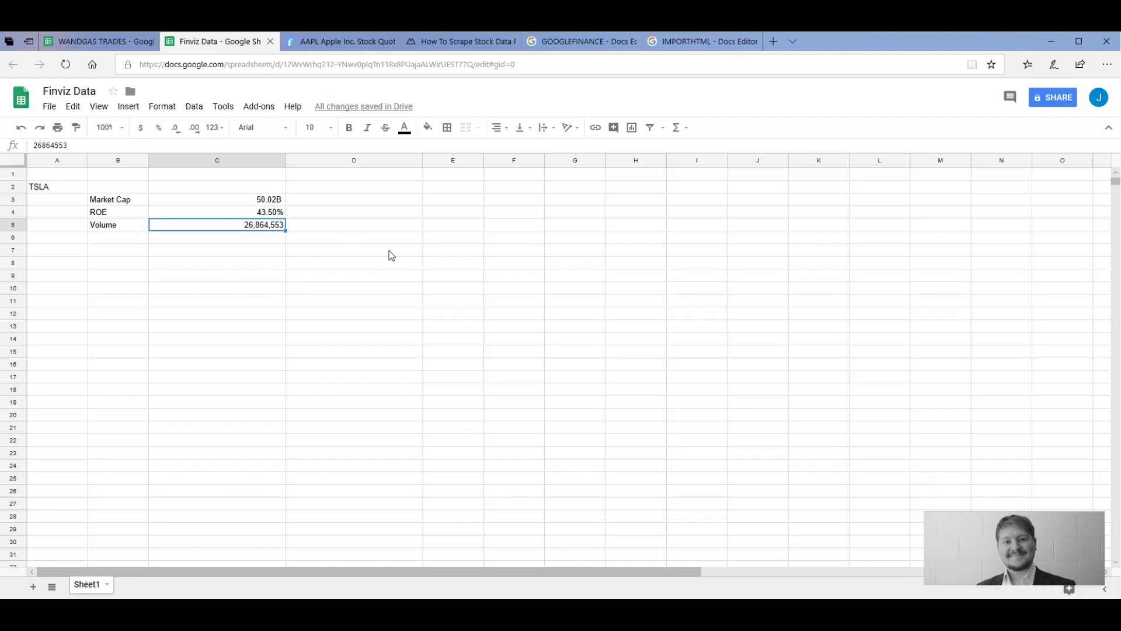
pyautogui.click(391, 255)
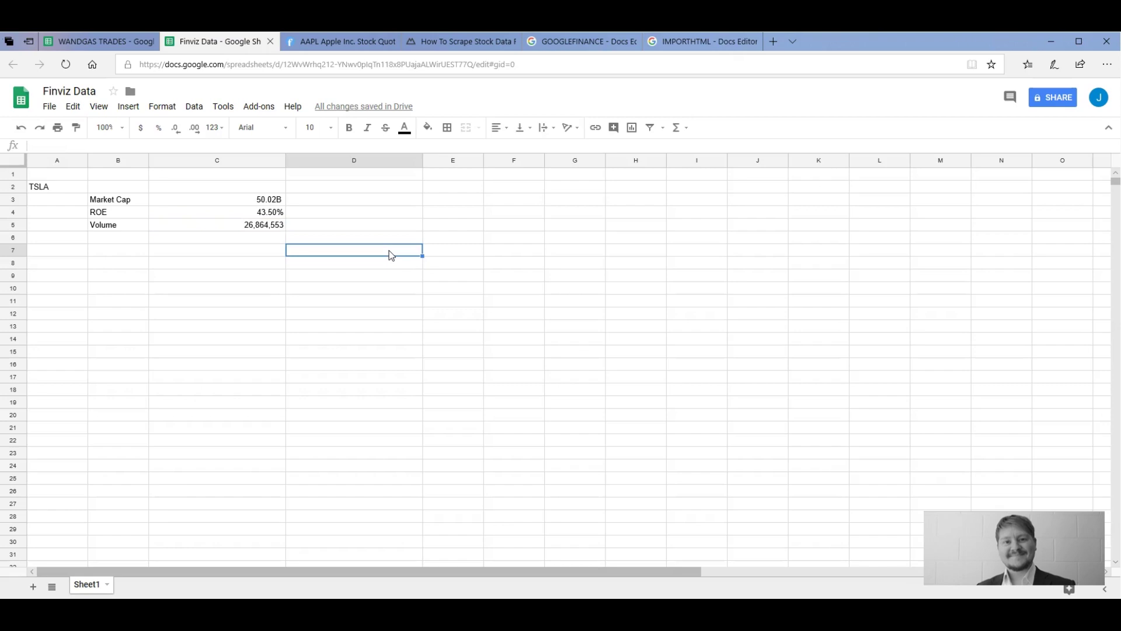